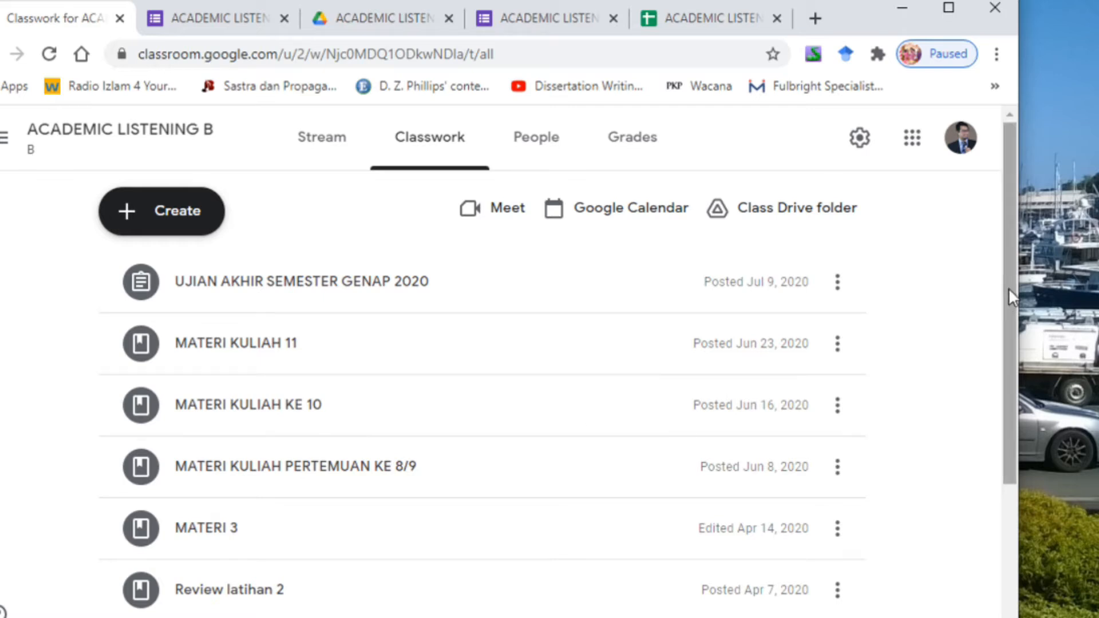
Open the ACADEMIC LISTENING B class stream and examine its header and posted announcements, materials and assignments.
{"action": "left_click_drag", "start_coordinate": [1009, 288], "coordinate": [1016, 259]}
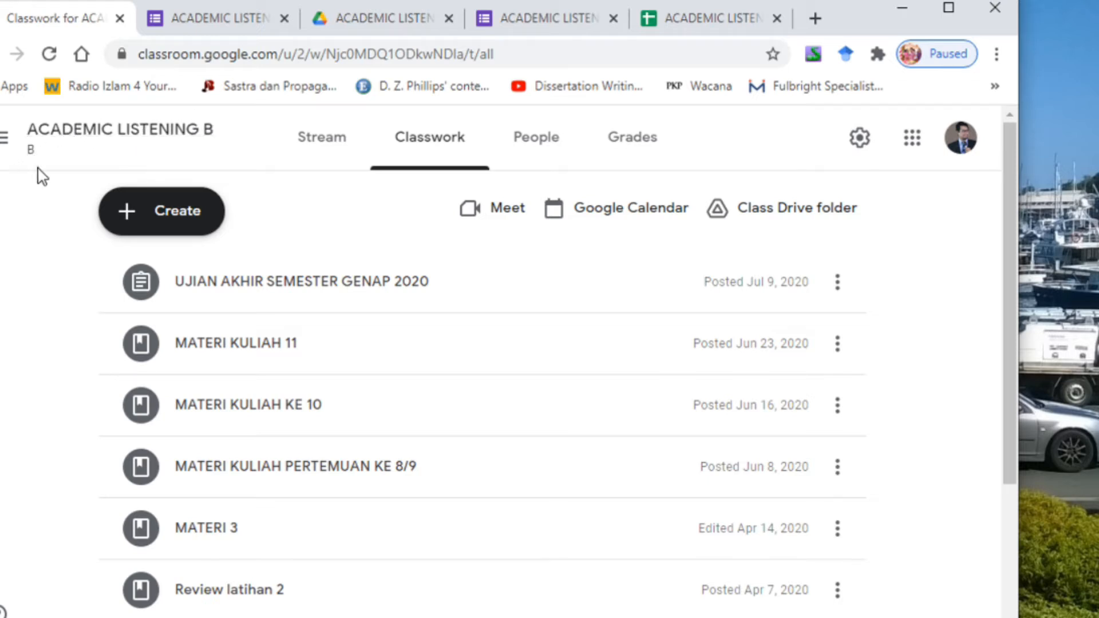
{"action": "left_click", "coordinate": [324, 152]}
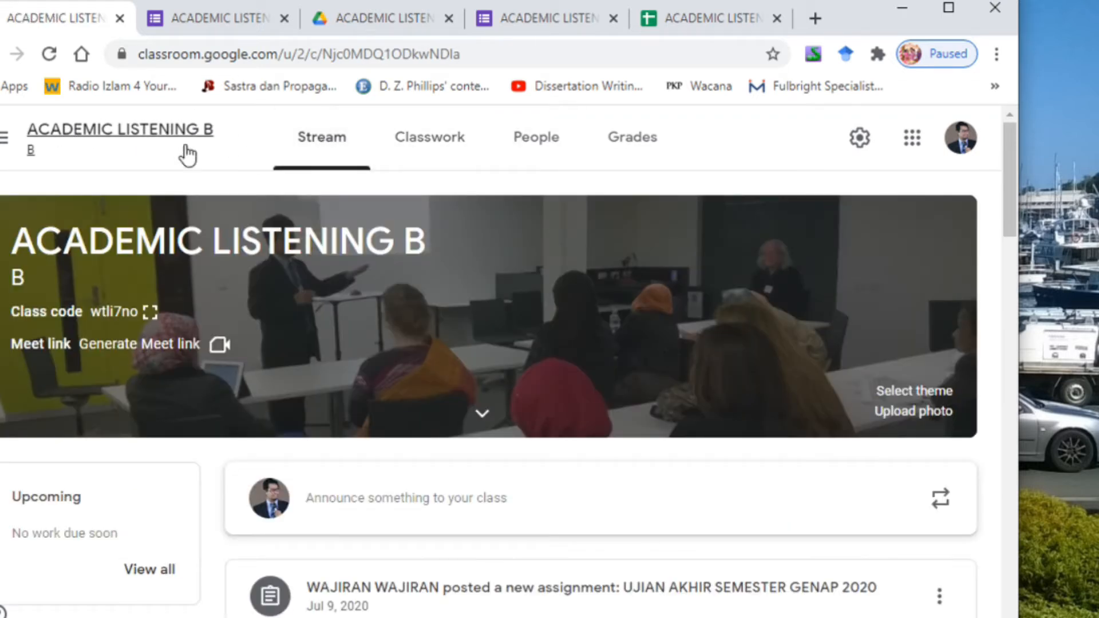
{"action": "scroll", "coordinate": [644, 307], "scroll_direction": "down", "scroll_amount": 3}
{"action": "scroll", "coordinate": [642, 303], "scroll_direction": "up", "scroll_amount": 3}
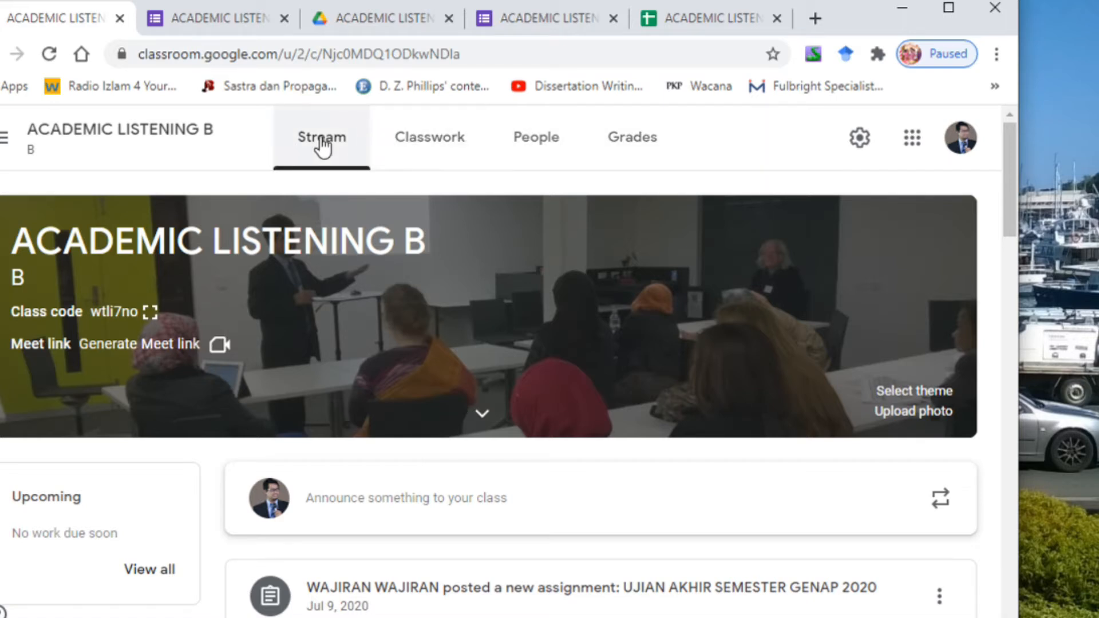
{"action": "scroll", "coordinate": [307, 146], "scroll_direction": "down", "scroll_amount": 10}
{"action": "scroll", "coordinate": [210, 235], "scroll_direction": "up", "scroll_amount": 2}
{"action": "scroll", "coordinate": [211, 234], "scroll_direction": "up", "scroll_amount": 10}
{"action": "scroll", "coordinate": [212, 233], "scroll_direction": "down", "scroll_amount": 3}
{"action": "scroll", "coordinate": [212, 233], "scroll_direction": "up", "scroll_amount": 3}
{"action": "scroll", "coordinate": [212, 234], "scroll_direction": "down", "scroll_amount": 3}
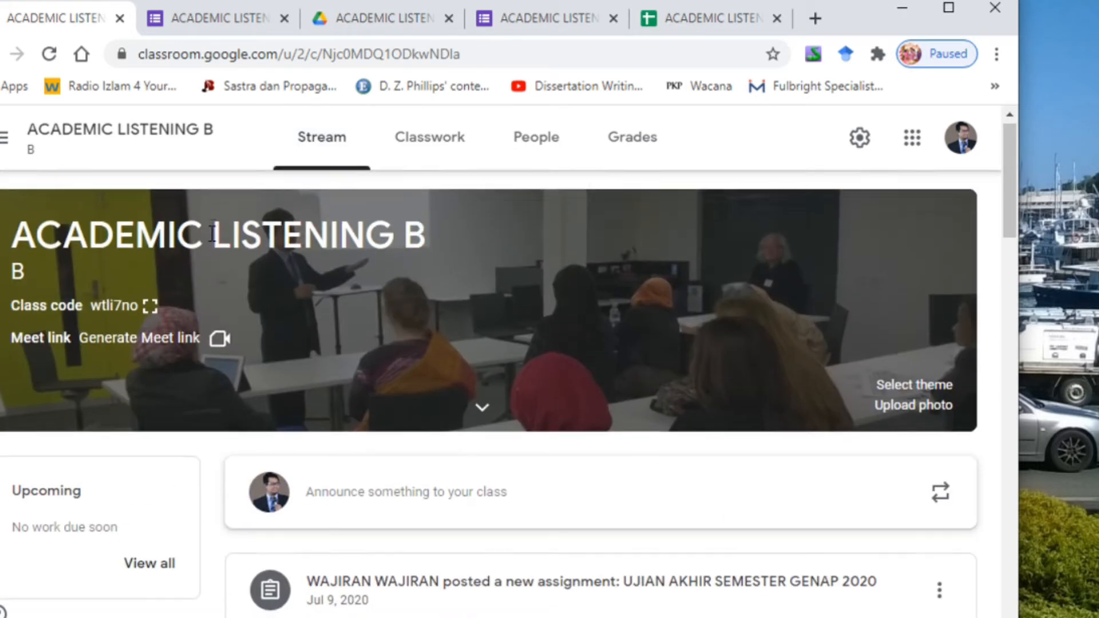
{"action": "scroll", "coordinate": [212, 234], "scroll_direction": "up", "scroll_amount": 3}
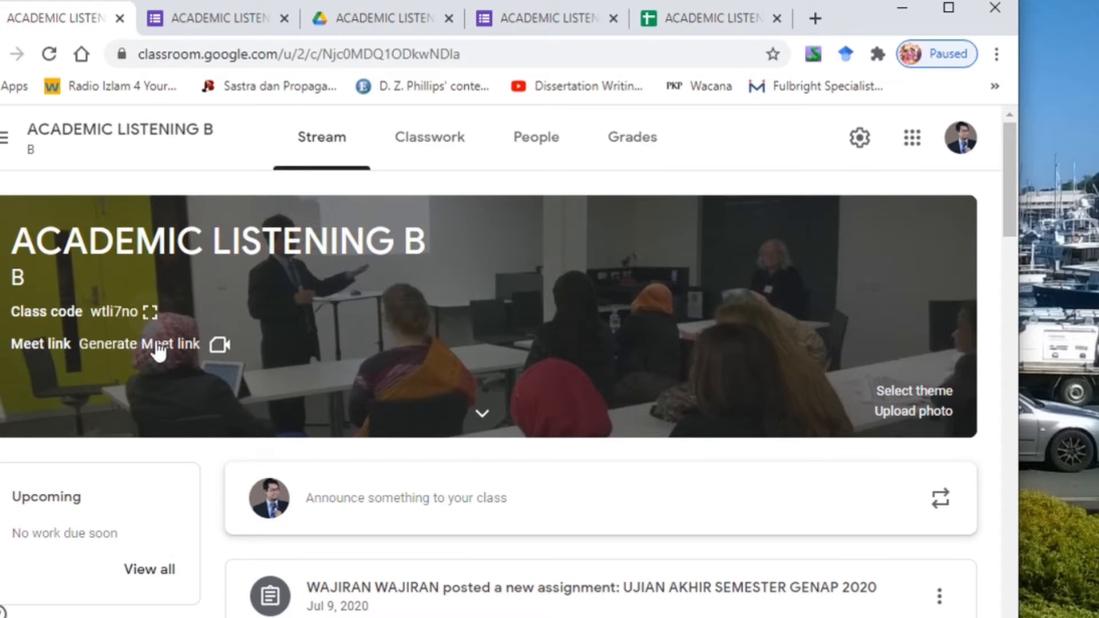
{"action": "scroll", "coordinate": [342, 350], "scroll_direction": "down", "scroll_amount": 10}
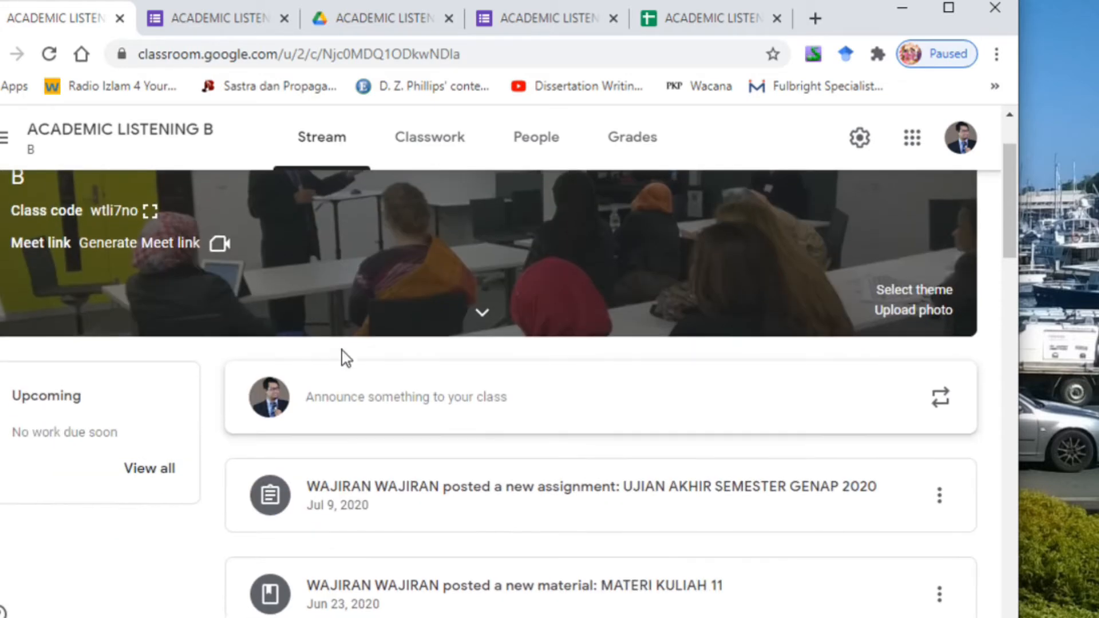
{"action": "scroll", "coordinate": [552, 404], "scroll_direction": "down", "scroll_amount": 5}
{"action": "scroll", "coordinate": [552, 401], "scroll_direction": "up", "scroll_amount": 7}
{"action": "scroll", "coordinate": [344, 294], "scroll_direction": "up", "scroll_amount": 5}
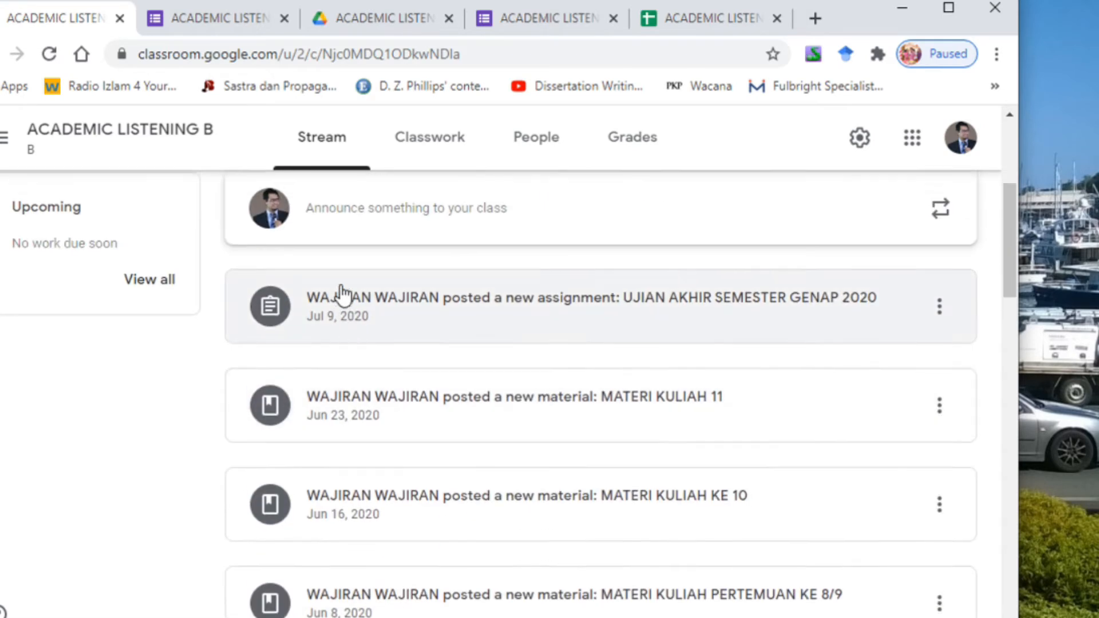
{"action": "scroll", "coordinate": [342, 297], "scroll_direction": "down", "scroll_amount": 5}
{"action": "scroll", "coordinate": [350, 343], "scroll_direction": "down", "scroll_amount": 10}
{"action": "scroll", "coordinate": [480, 398], "scroll_direction": "up", "scroll_amount": 13}
{"action": "scroll", "coordinate": [482, 394], "scroll_direction": "up", "scroll_amount": 3}
Examine the list of materials and assignments in the ACADEMIC LISTENING B classwork.
{"action": "left_click", "coordinate": [427, 140]}
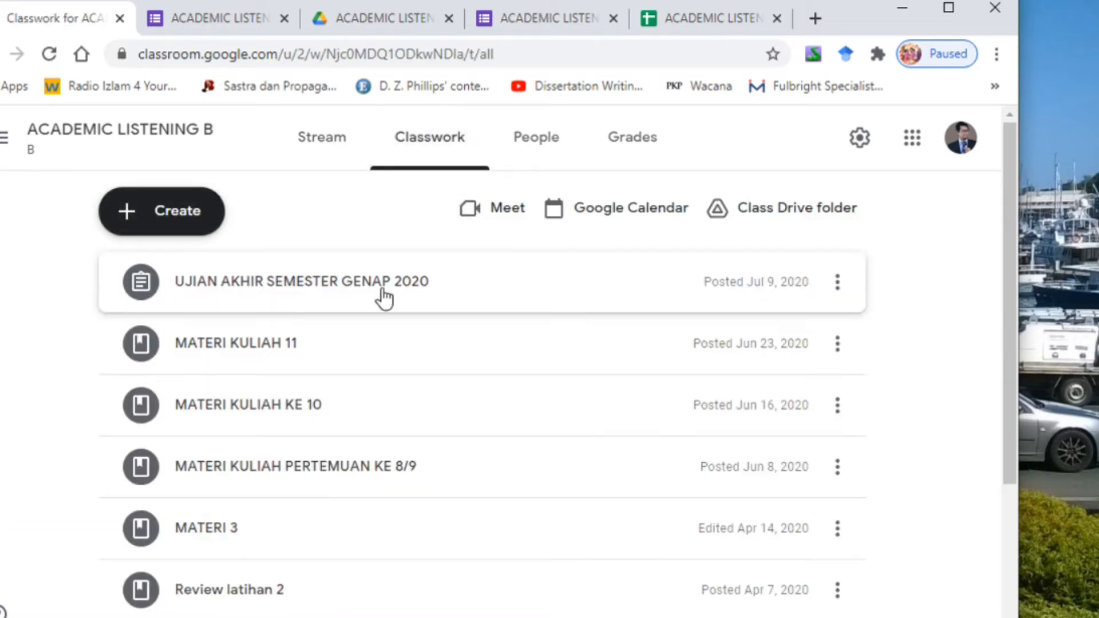
{"action": "scroll", "coordinate": [172, 510], "scroll_direction": "down", "scroll_amount": 4}
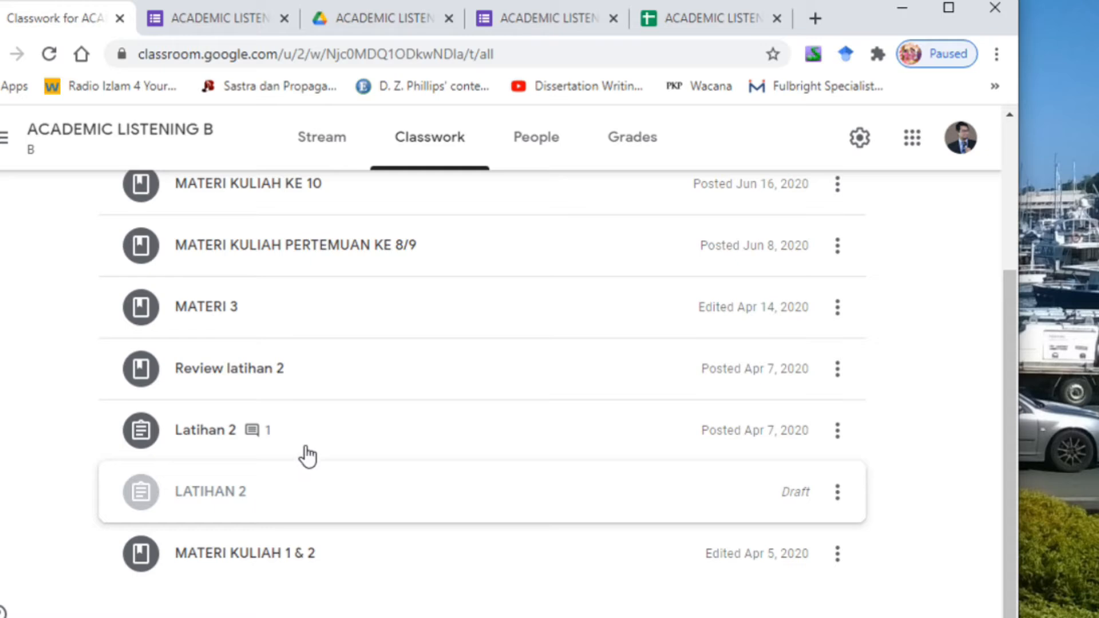
{"action": "scroll", "coordinate": [345, 409], "scroll_direction": "up", "scroll_amount": 2}
{"action": "scroll", "coordinate": [345, 409], "scroll_direction": "up", "scroll_amount": 2}
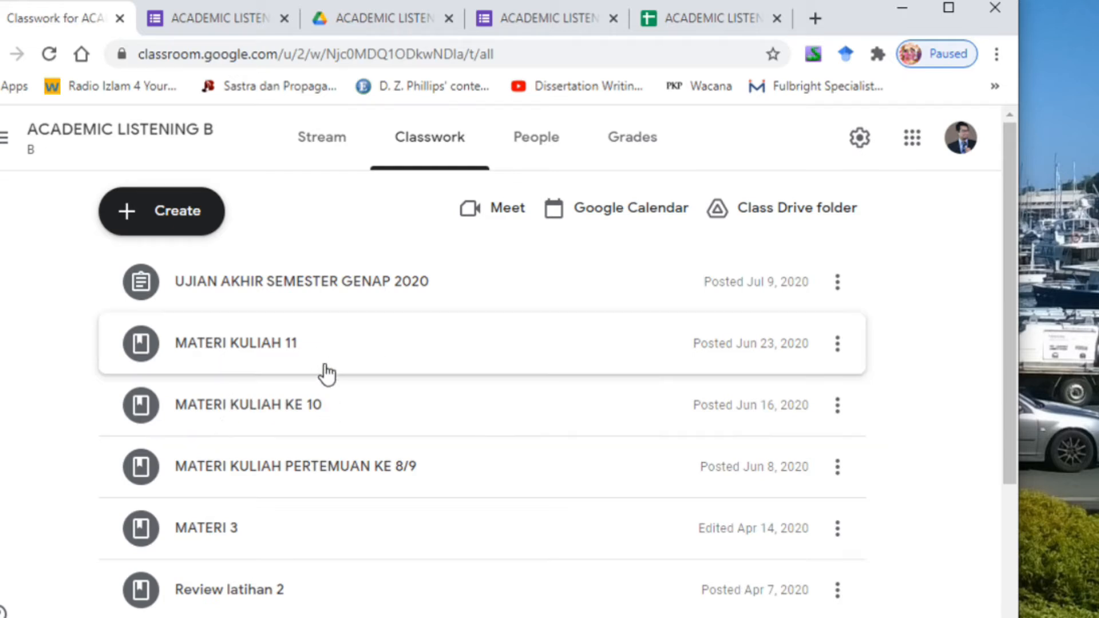
Examine the teachers and the full student roster of the ACADEMIC LISTENING B class.
{"action": "left_click", "coordinate": [536, 148]}
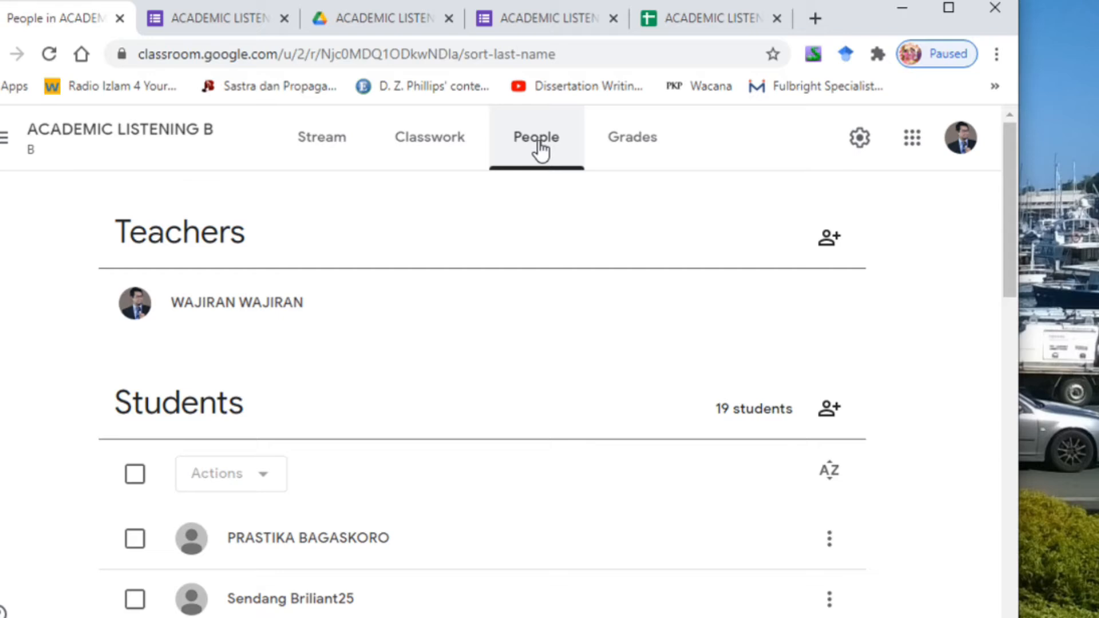
{"action": "scroll", "coordinate": [414, 324], "scroll_direction": "down", "scroll_amount": 15}
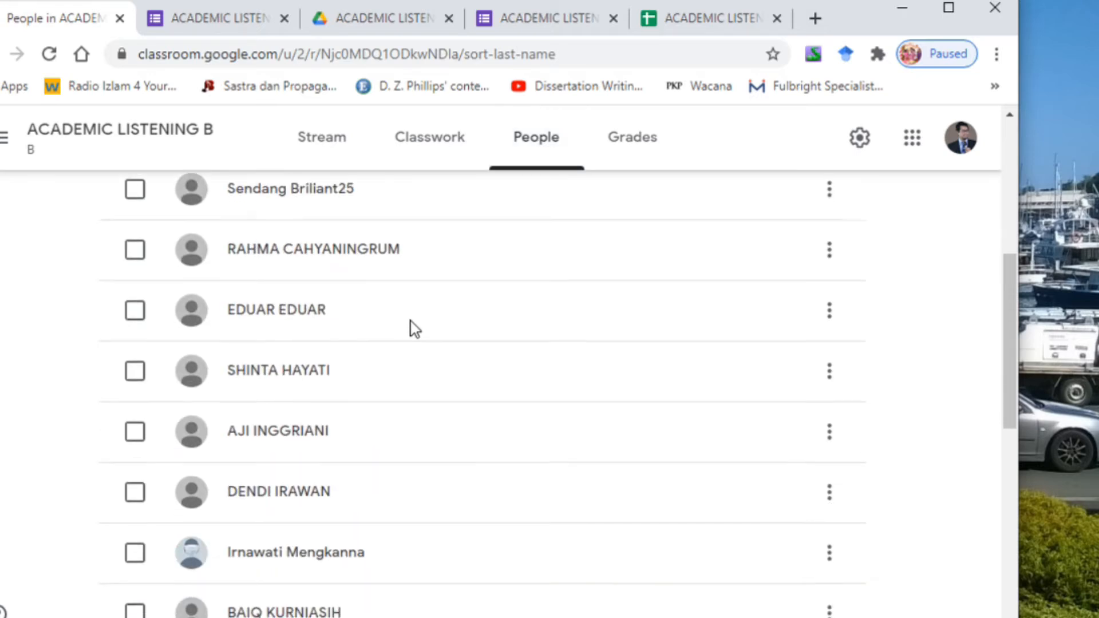
{"action": "scroll", "coordinate": [418, 340], "scroll_direction": "up", "scroll_amount": 15}
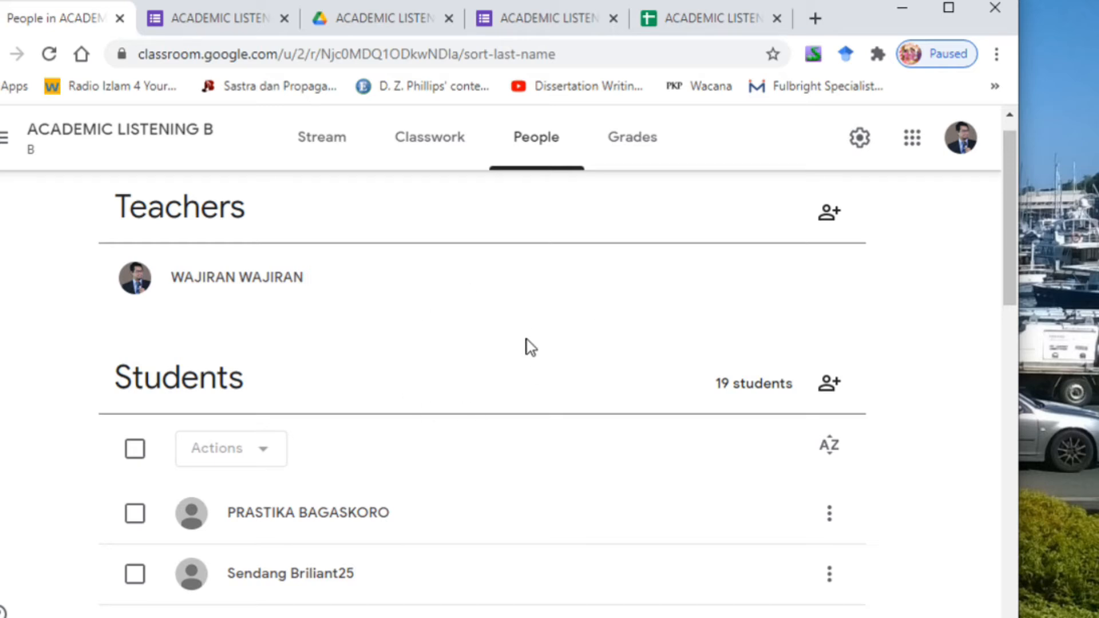
{"action": "scroll", "coordinate": [527, 341], "scroll_direction": "down", "scroll_amount": 7}
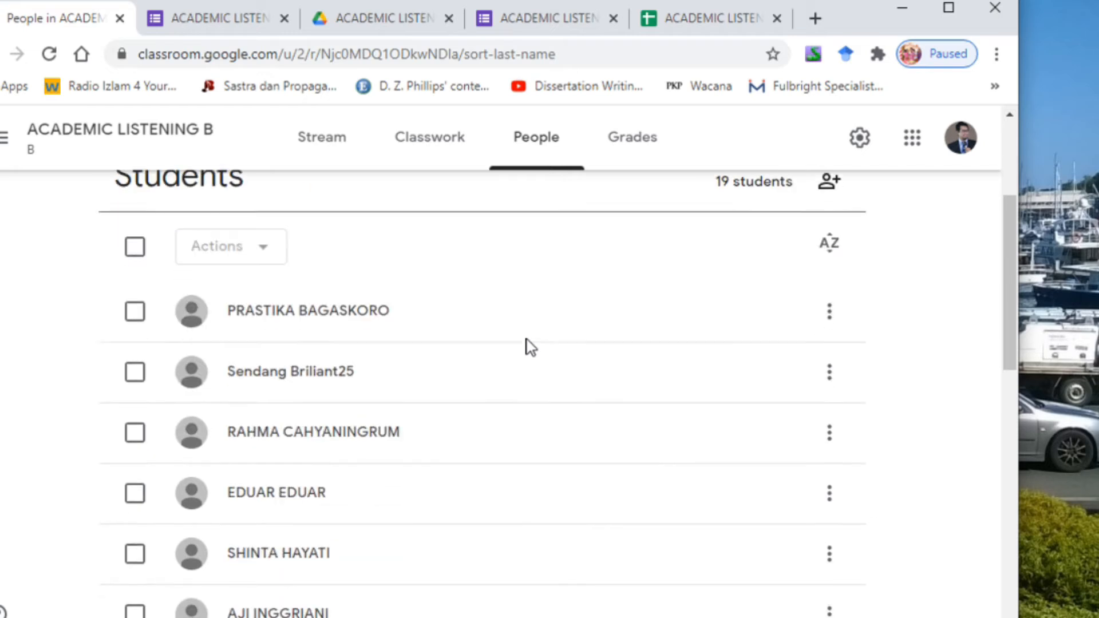
{"action": "scroll", "coordinate": [529, 350], "scroll_direction": "down", "scroll_amount": 10}
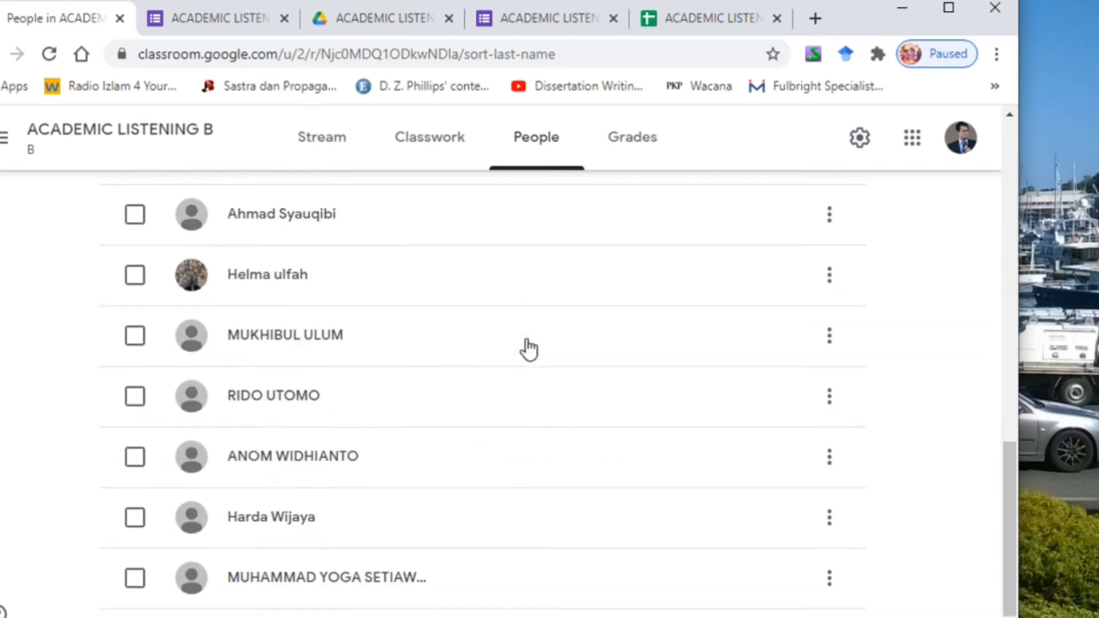
{"action": "scroll", "coordinate": [528, 344], "scroll_direction": "up", "scroll_amount": 15}
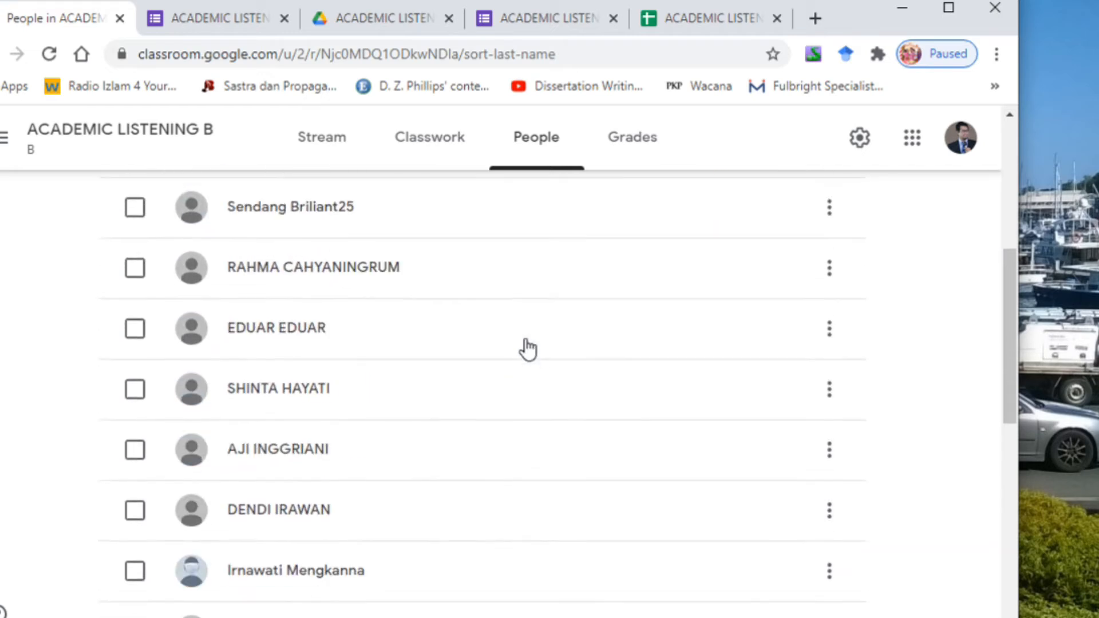
{"action": "scroll", "coordinate": [521, 349], "scroll_direction": "down", "scroll_amount": 3}
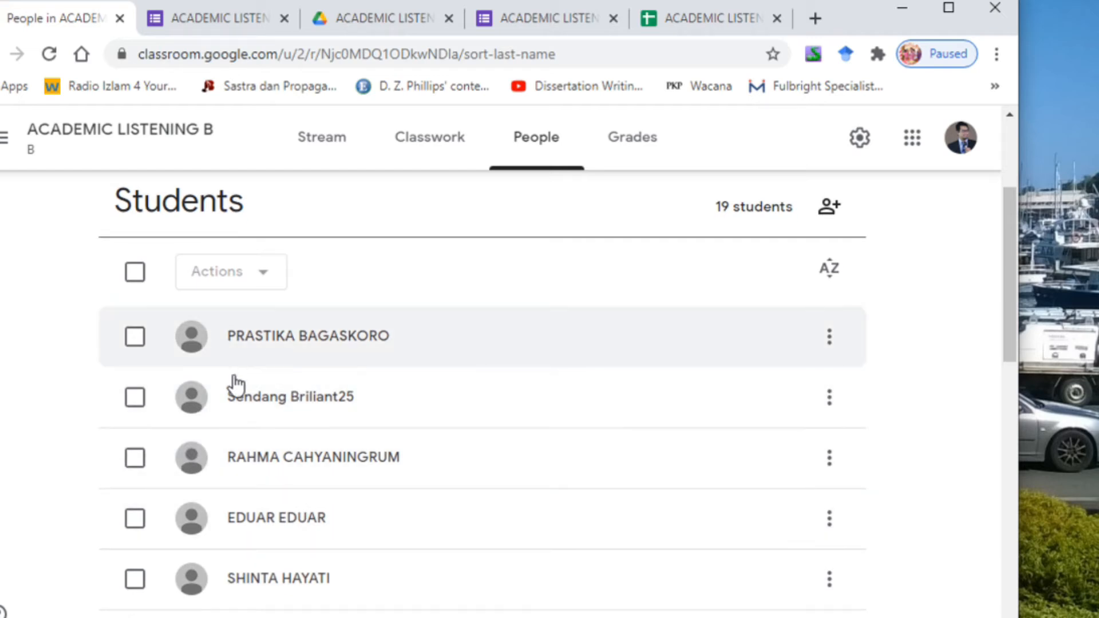
{"action": "scroll", "coordinate": [330, 413], "scroll_direction": "down", "scroll_amount": 6}
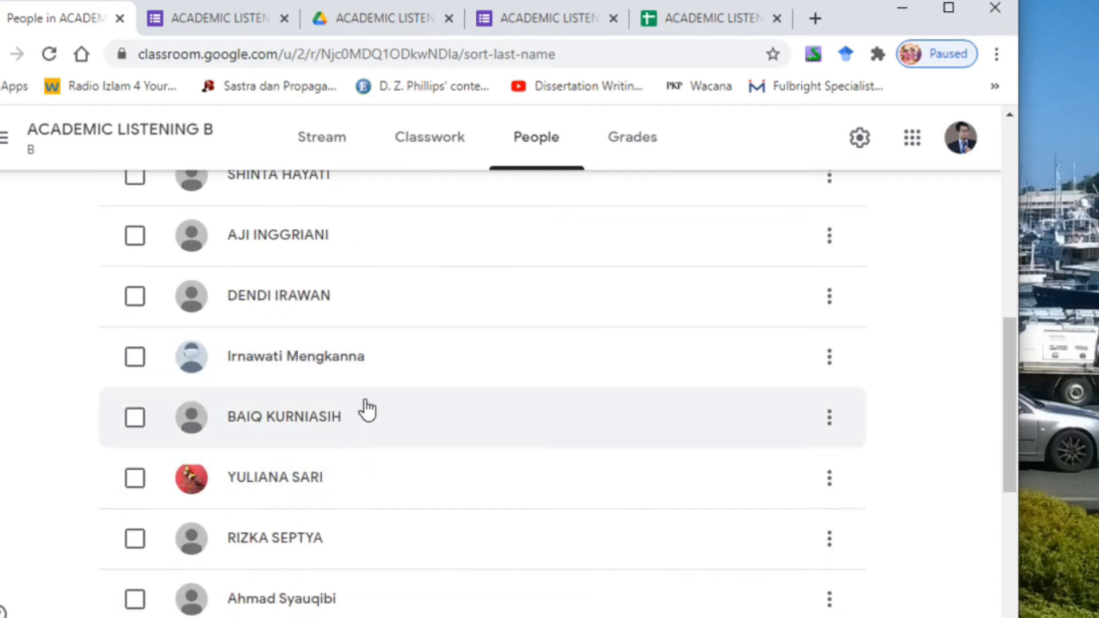
{"action": "scroll", "coordinate": [367, 410], "scroll_direction": "up", "scroll_amount": 5}
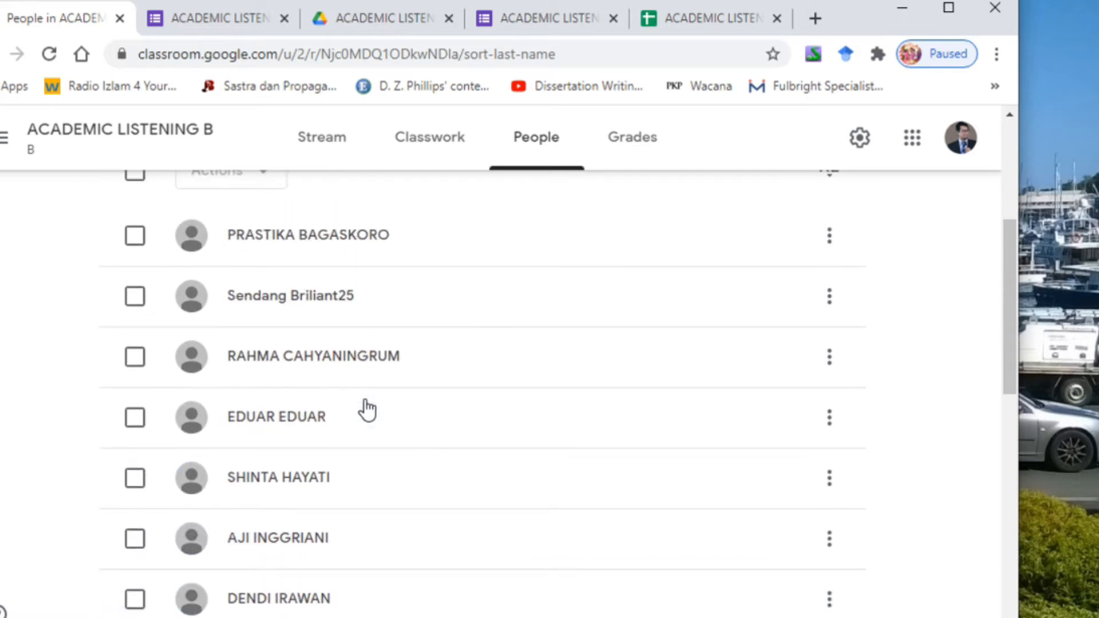
{"action": "scroll", "coordinate": [367, 410], "scroll_direction": "up", "scroll_amount": 2}
{"action": "scroll", "coordinate": [367, 410], "scroll_direction": "up", "scroll_amount": 3}
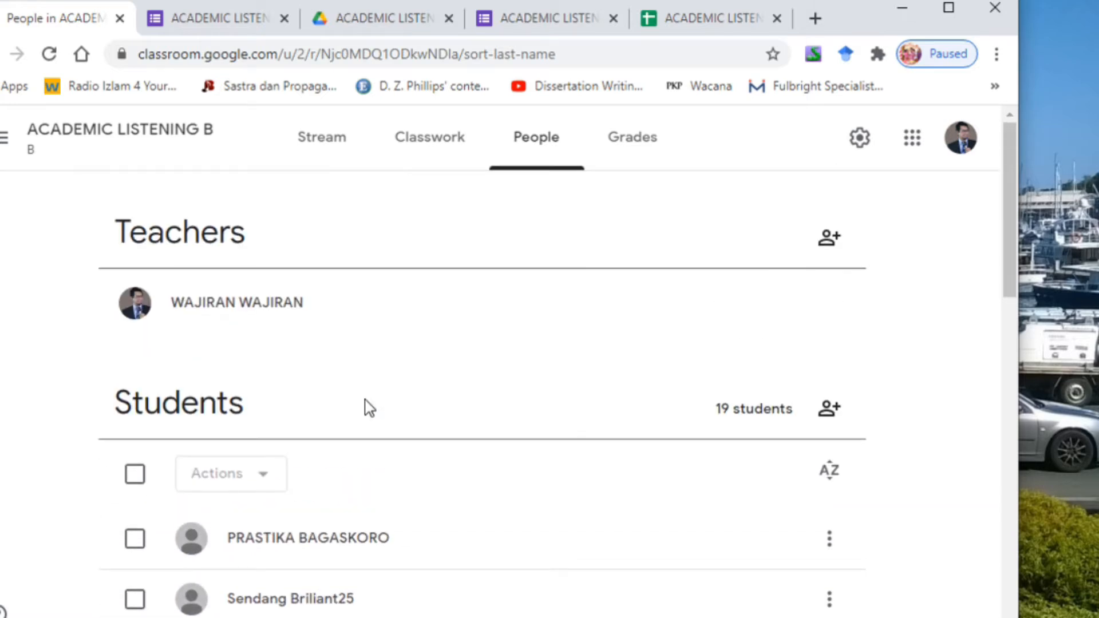
Open the class gradebook, dismiss the grading system introduction, and examine the students' assignment grade entries.
{"action": "left_click", "coordinate": [653, 147]}
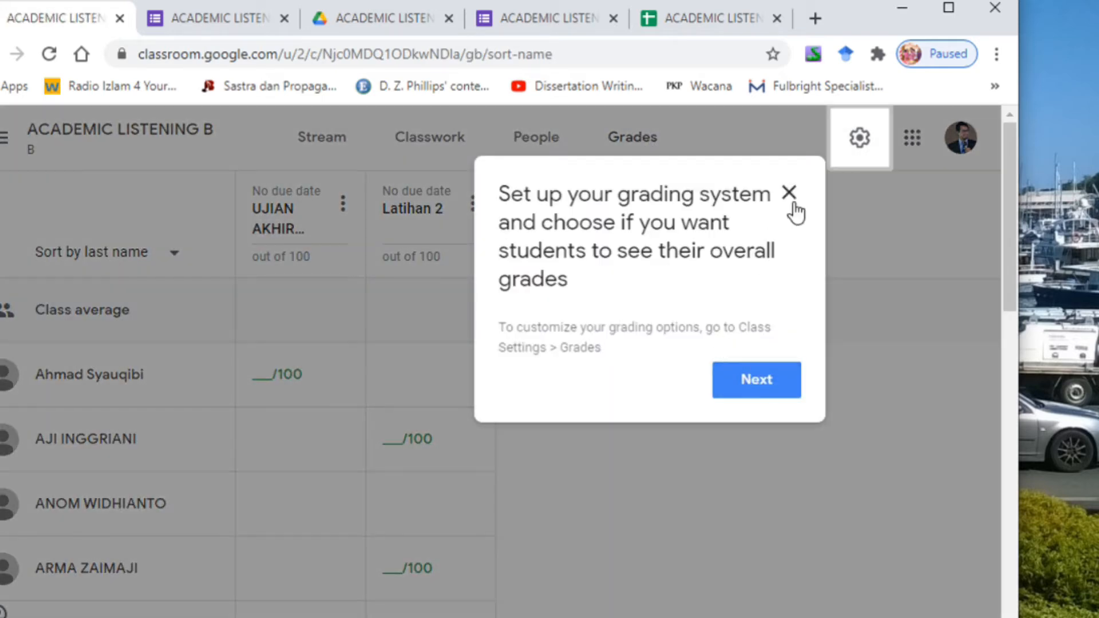
{"action": "left_click", "coordinate": [788, 195]}
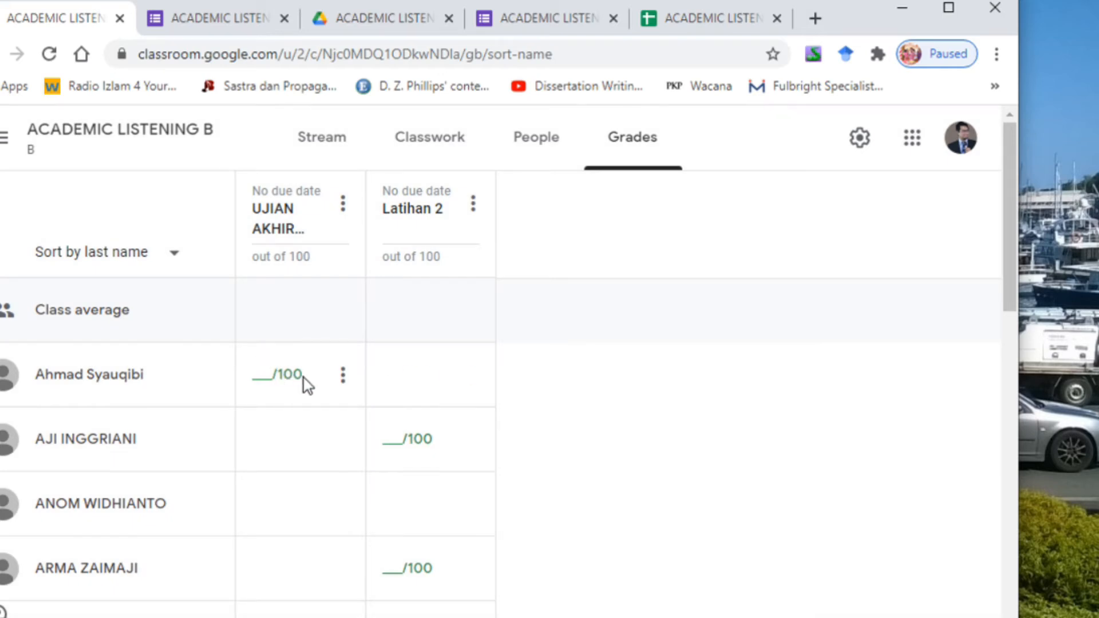
{"action": "scroll", "coordinate": [311, 442], "scroll_direction": "down", "scroll_amount": 6}
{"action": "scroll", "coordinate": [312, 442], "scroll_direction": "up", "scroll_amount": 6}
{"action": "scroll", "coordinate": [32, 429], "scroll_direction": "down", "scroll_amount": 15}
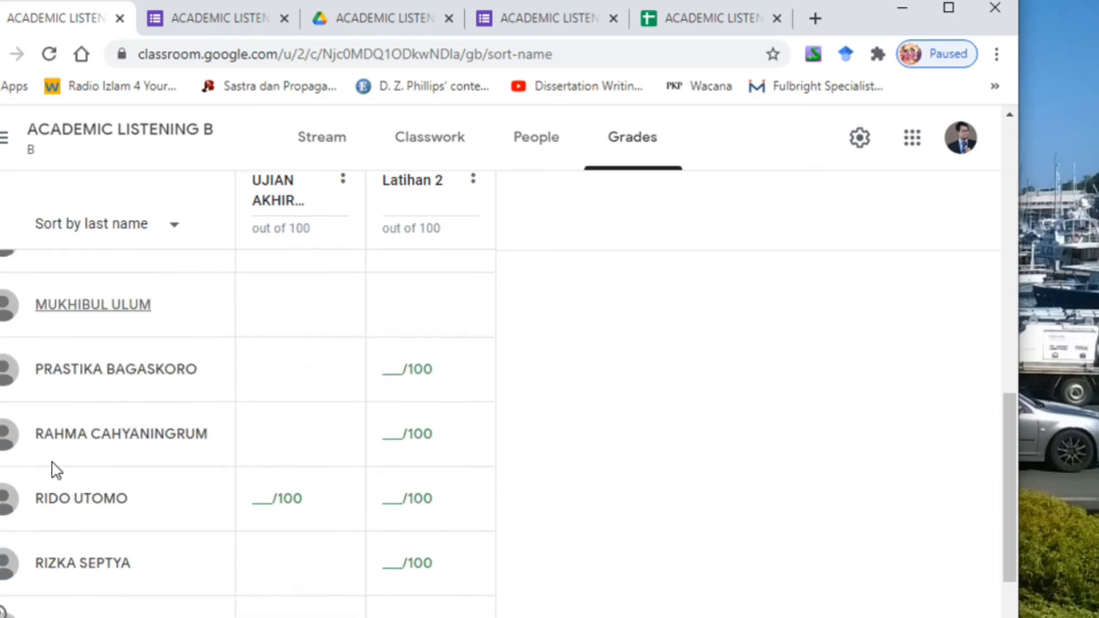
{"action": "scroll", "coordinate": [57, 474], "scroll_direction": "up", "scroll_amount": 15}
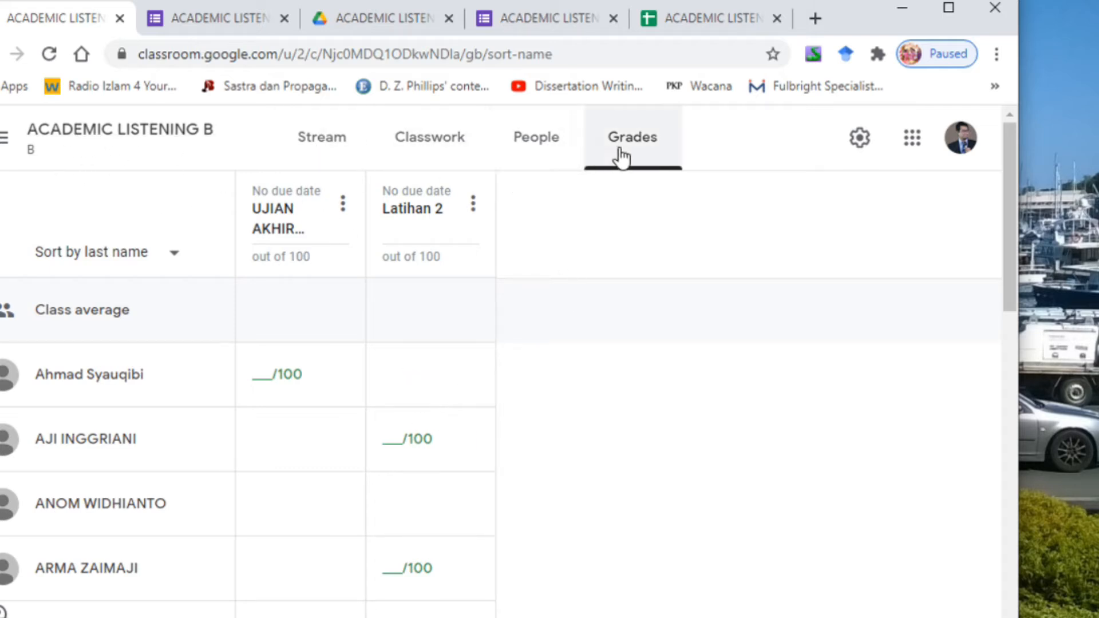
Create a new assignment in the class's classwork with the title "Ujian Akhir semester".
{"action": "left_click", "coordinate": [432, 147]}
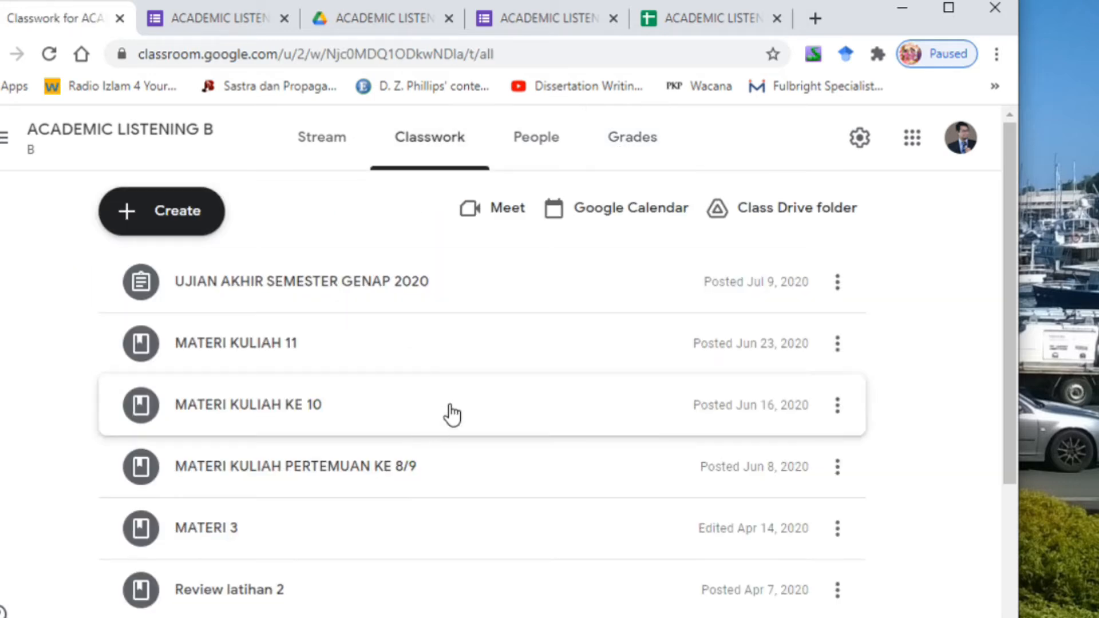
{"action": "left_click", "coordinate": [163, 216]}
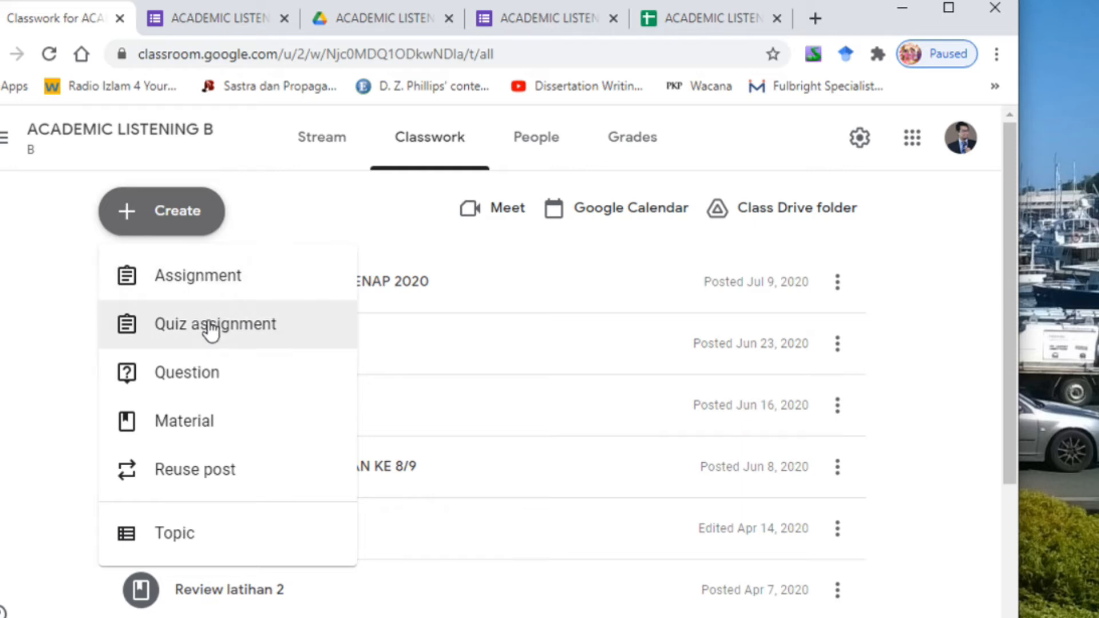
{"action": "left_click", "coordinate": [209, 284]}
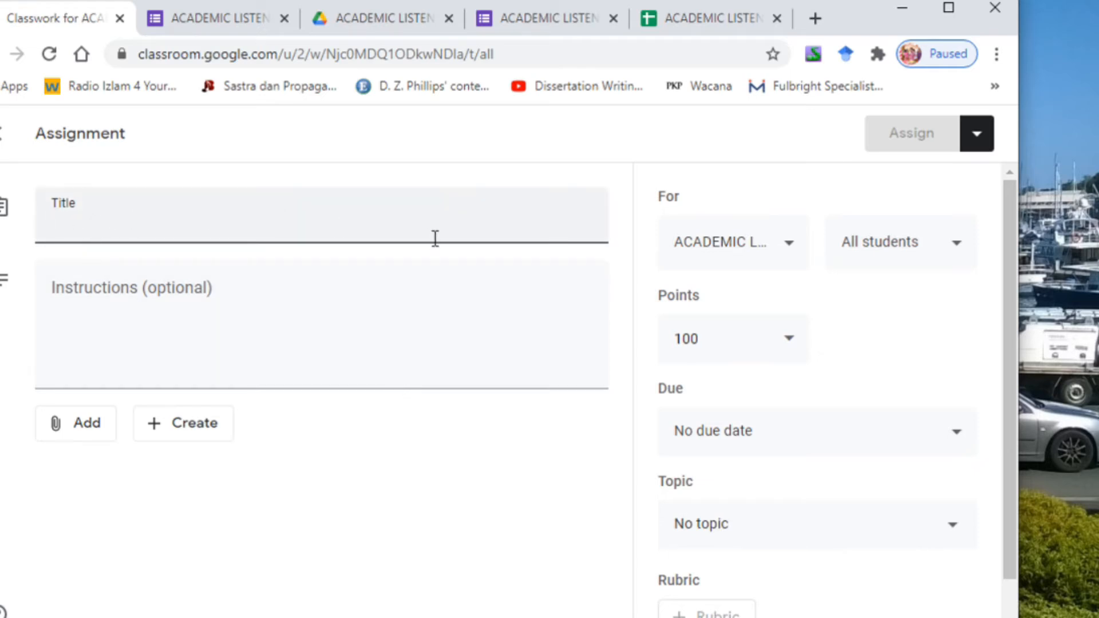
{"action": "type", "text": "Ujian"}
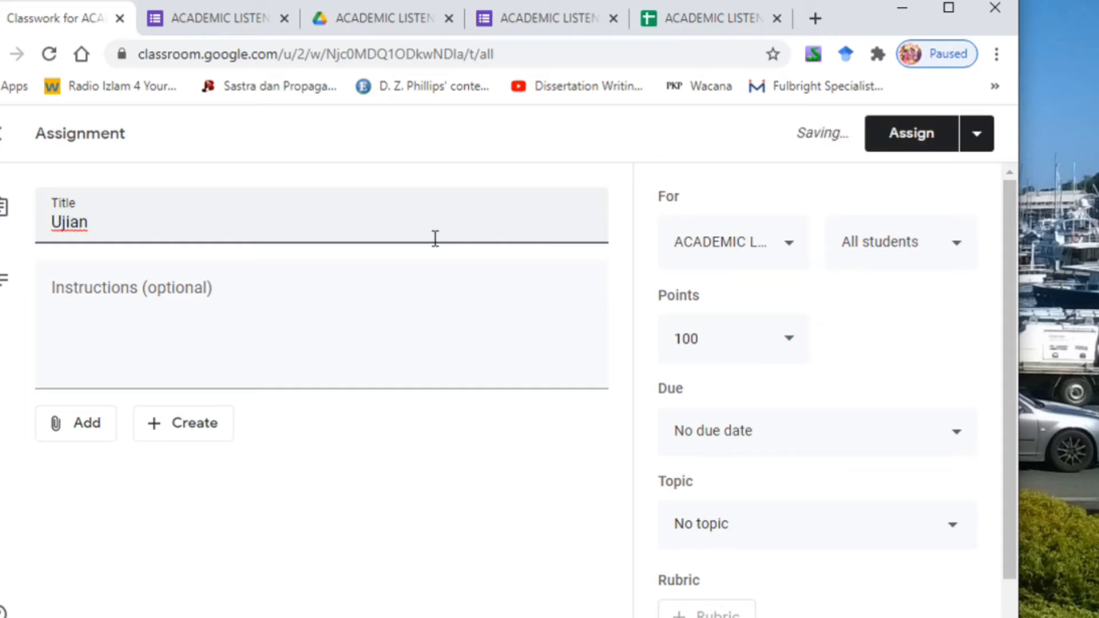
{"action": "type", "text": " M"}
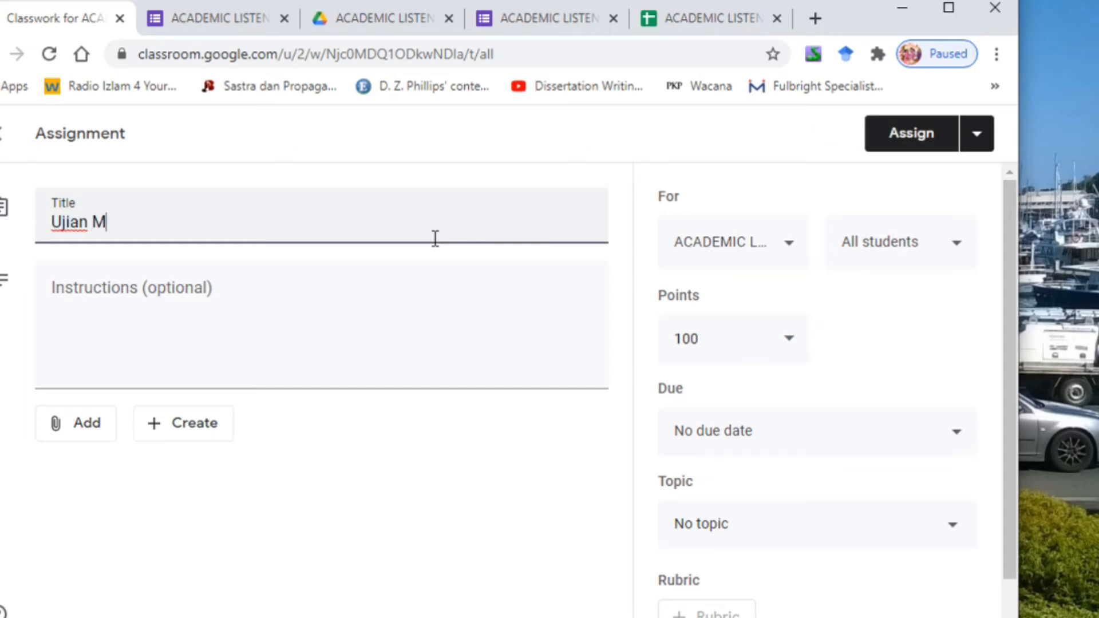
{"action": "type", "text": "ini"}
{"action": "key", "text": "BackSpace"}
{"action": "key", "text": "BackSpace"}
{"action": "key", "text": "BackSpace"}
{"action": "type", "text": "Akhir semester"}
{"action": "left_click", "coordinate": [272, 299]}
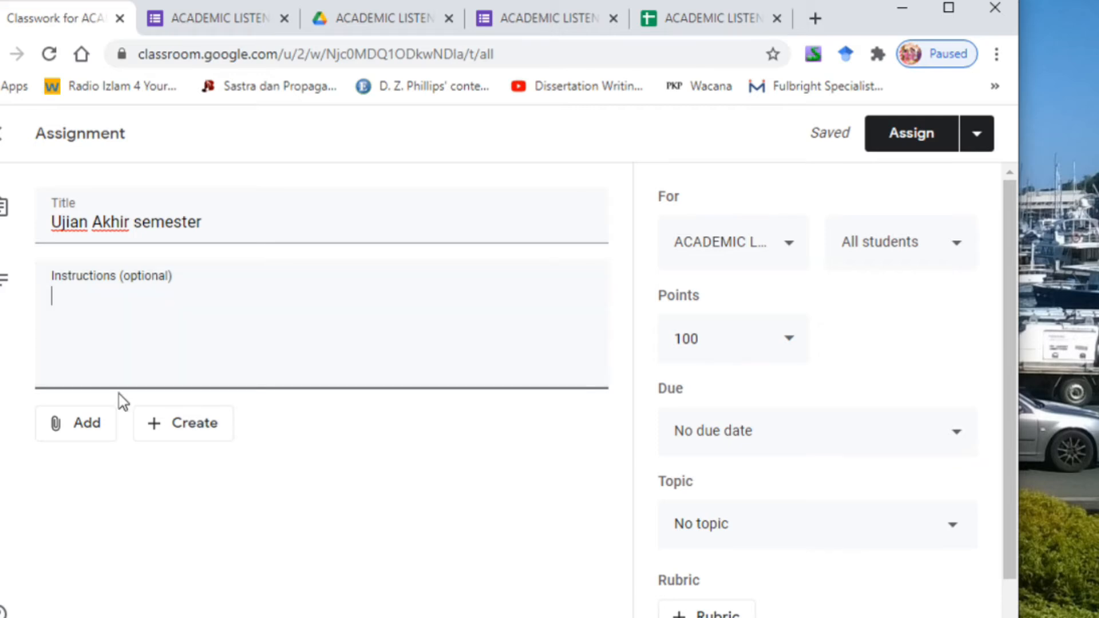
Examine the attachment sources and the new file types available for the assignment.
{"action": "left_click", "coordinate": [91, 430]}
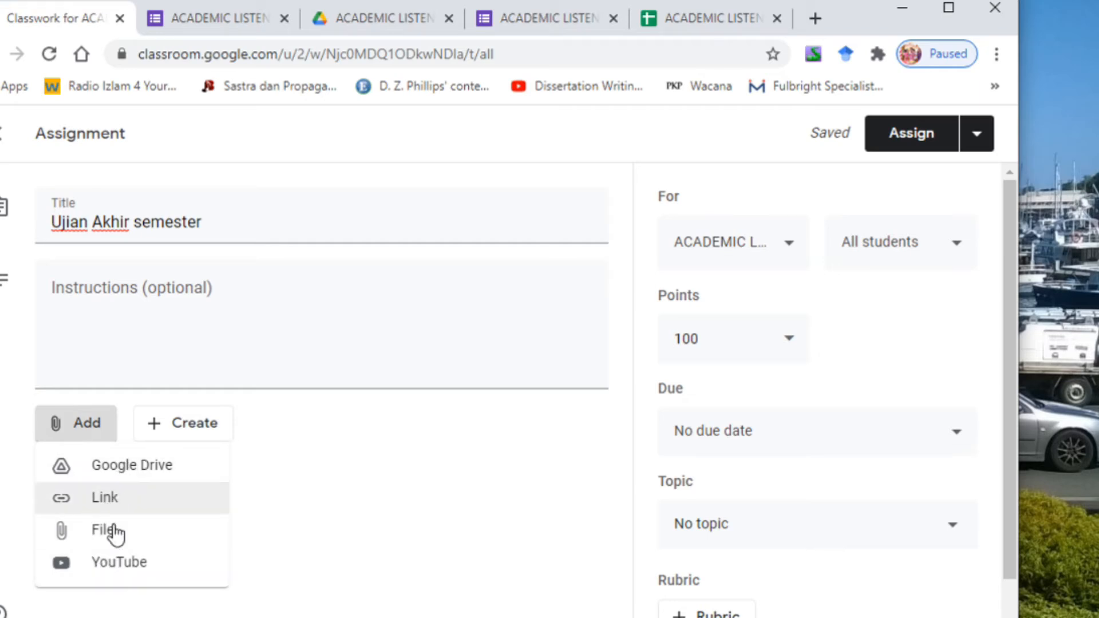
{"action": "left_click", "coordinate": [191, 428]}
{"action": "left_click", "coordinate": [191, 429]}
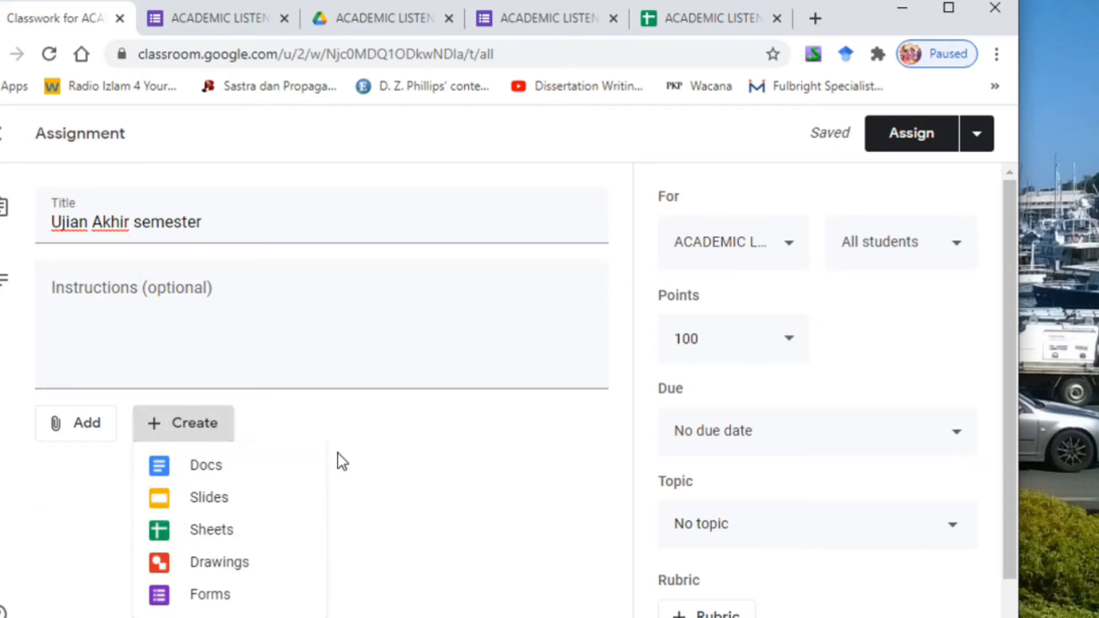
{"action": "left_click", "coordinate": [374, 460]}
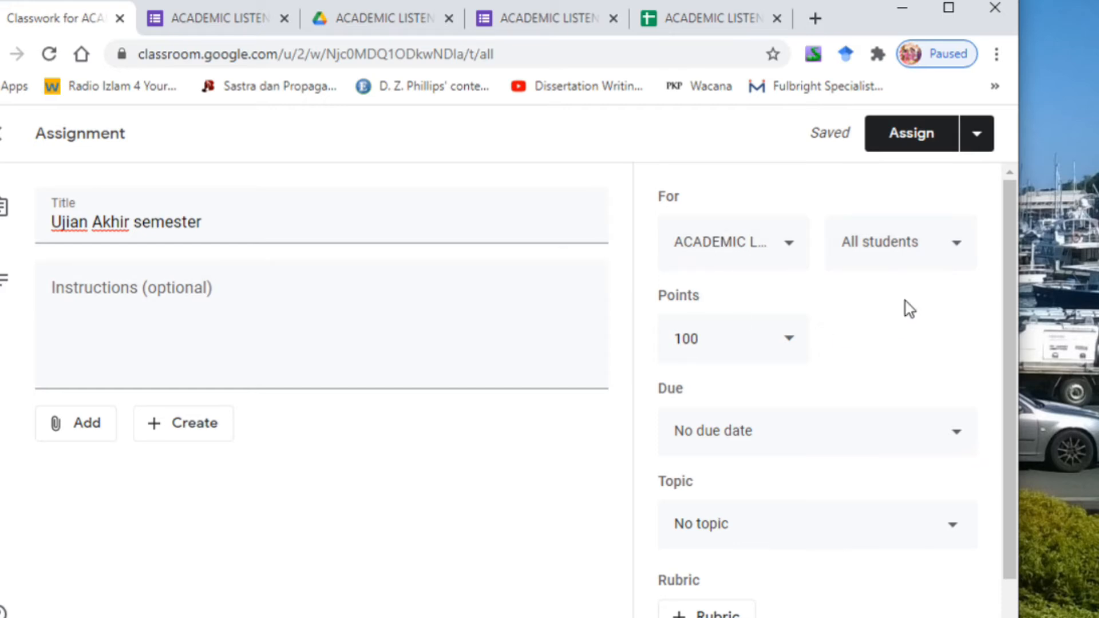
Review the assignment's class choices and exclude the fourth student in the roster from its recipients.
{"action": "left_click", "coordinate": [782, 241]}
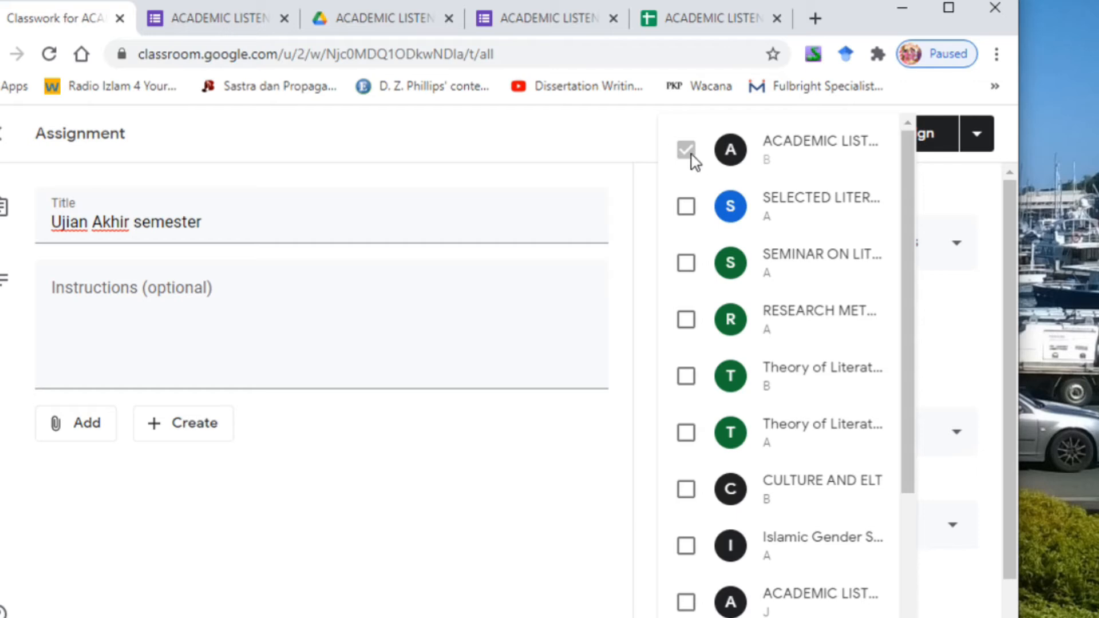
{"action": "left_click", "coordinate": [979, 302]}
{"action": "left_click", "coordinate": [955, 252]}
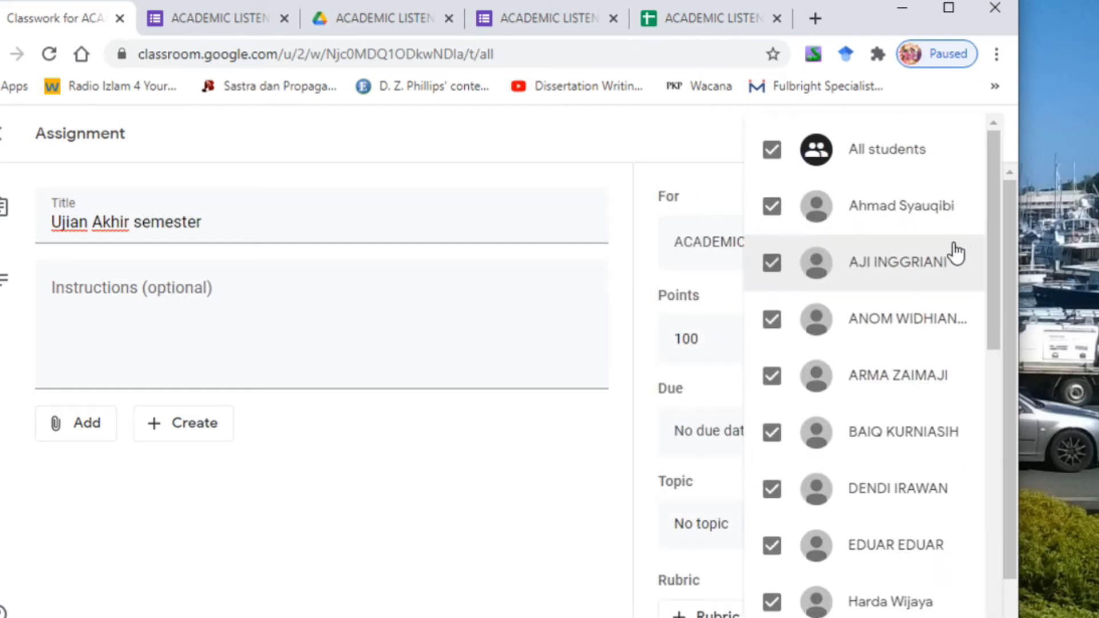
{"action": "left_click_drag", "start_coordinate": [995, 205], "coordinate": [1019, 176]}
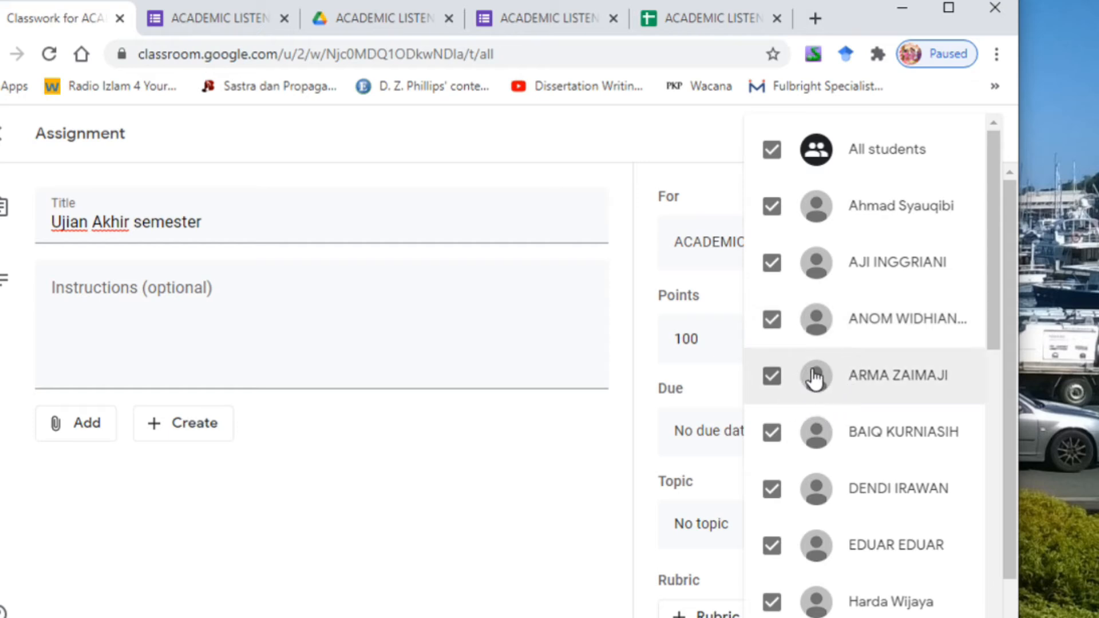
{"action": "left_click", "coordinate": [776, 381]}
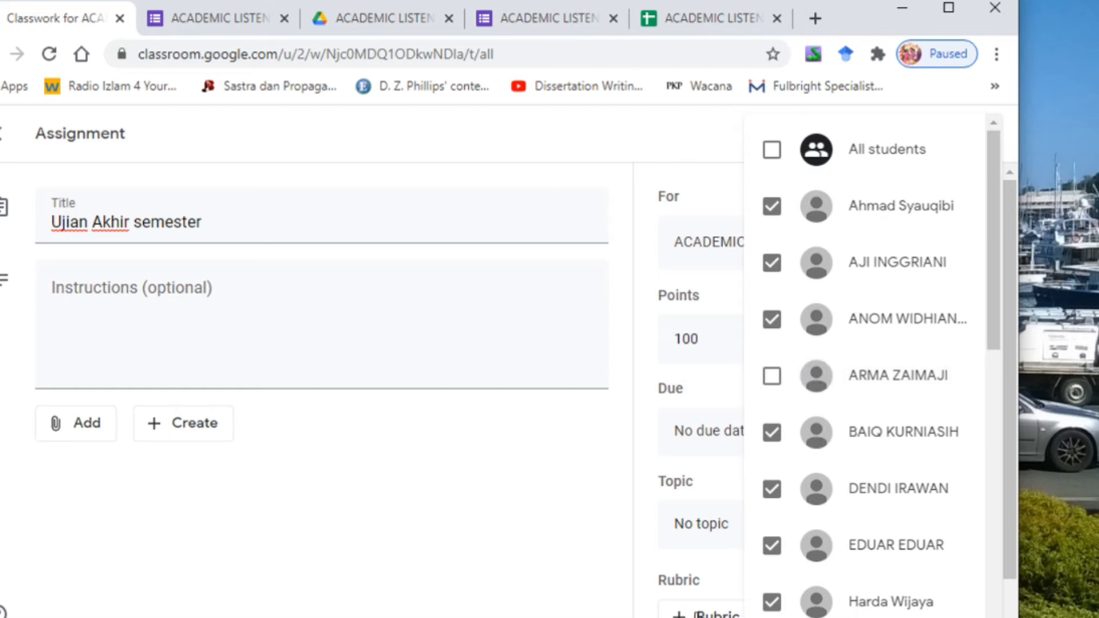
{"action": "left_click", "coordinate": [732, 148]}
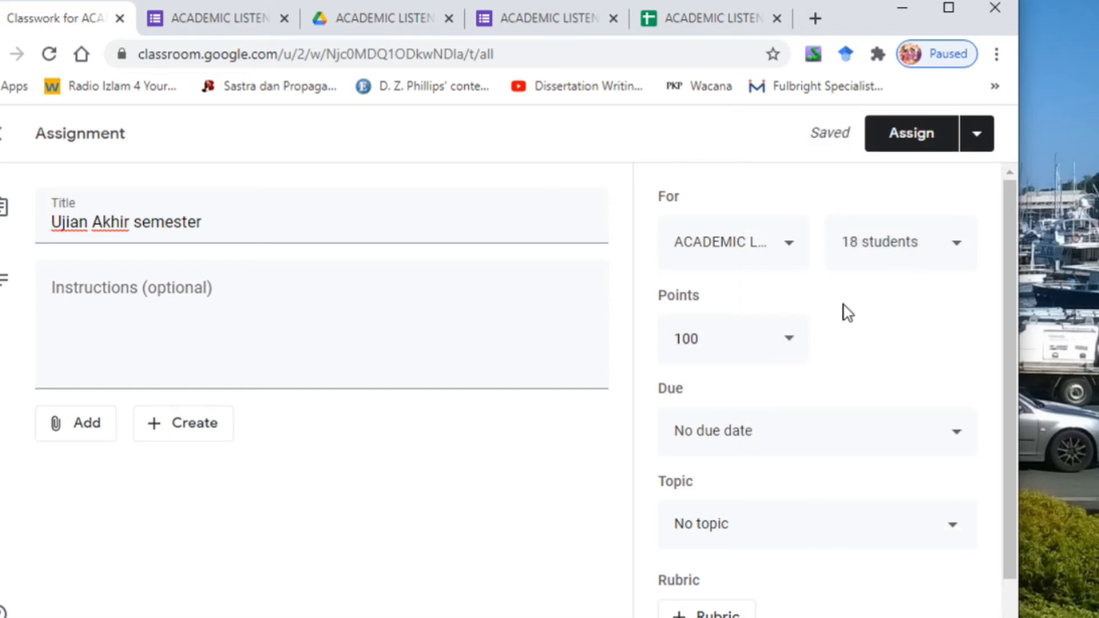
Examine the points options for the assignment, including the ungraded choice.
{"action": "left_click", "coordinate": [790, 350]}
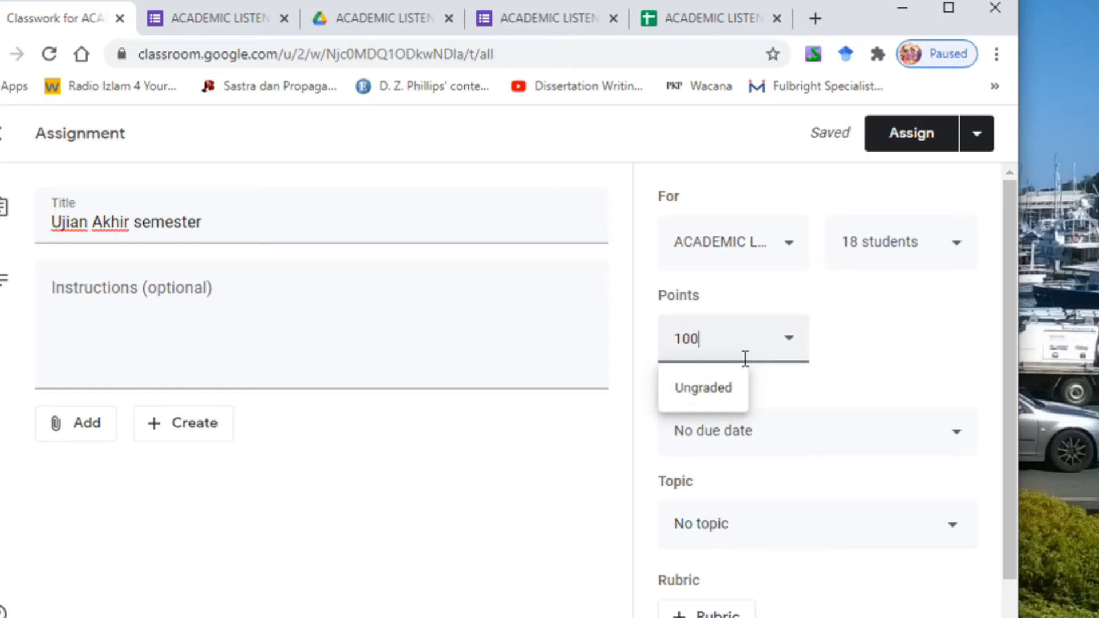
{"action": "left_click", "coordinate": [788, 339]}
{"action": "left_click_drag", "start_coordinate": [704, 338], "coordinate": [653, 344]}
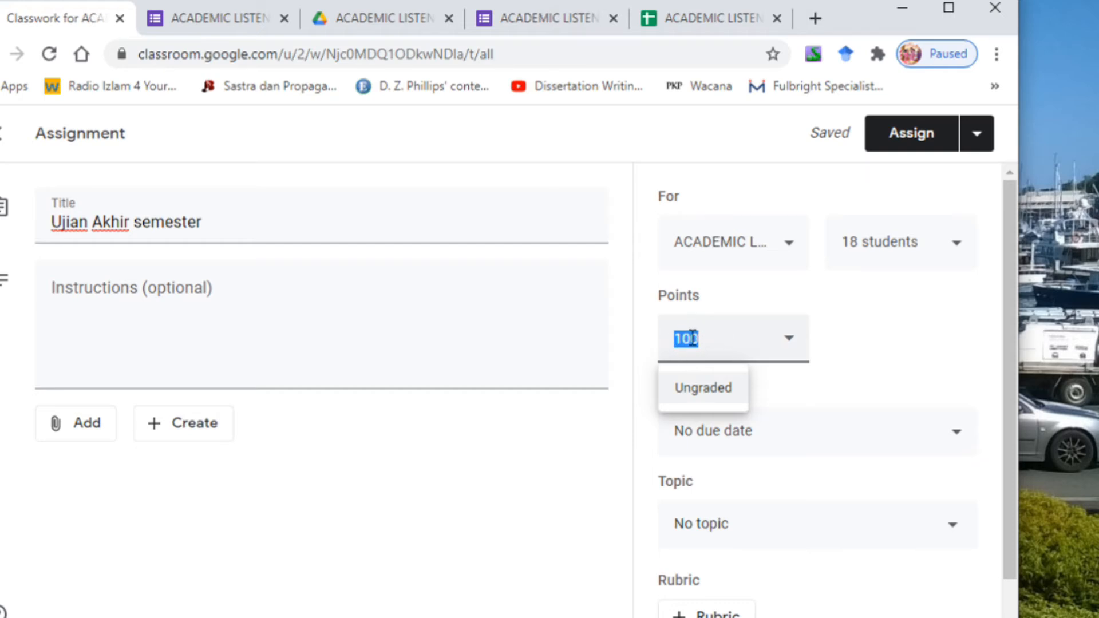
{"action": "left_click", "coordinate": [945, 381]}
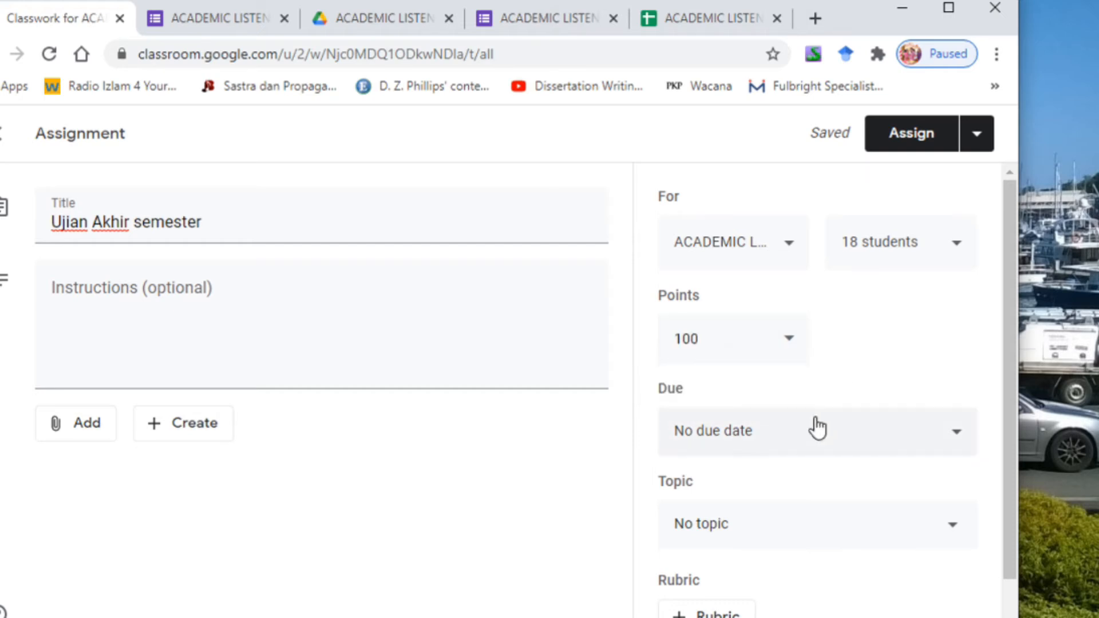
Set the assignment's due date to Feb 28, 2021 with a due time of 11:59 PM.
{"action": "left_click", "coordinate": [958, 440]}
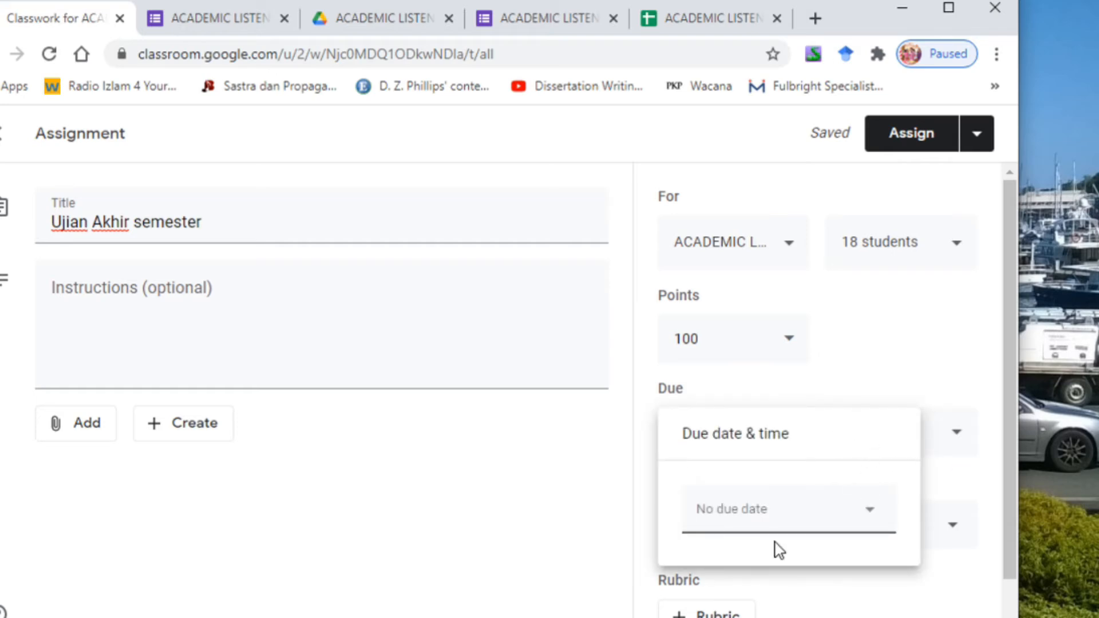
{"action": "left_click", "coordinate": [873, 517]}
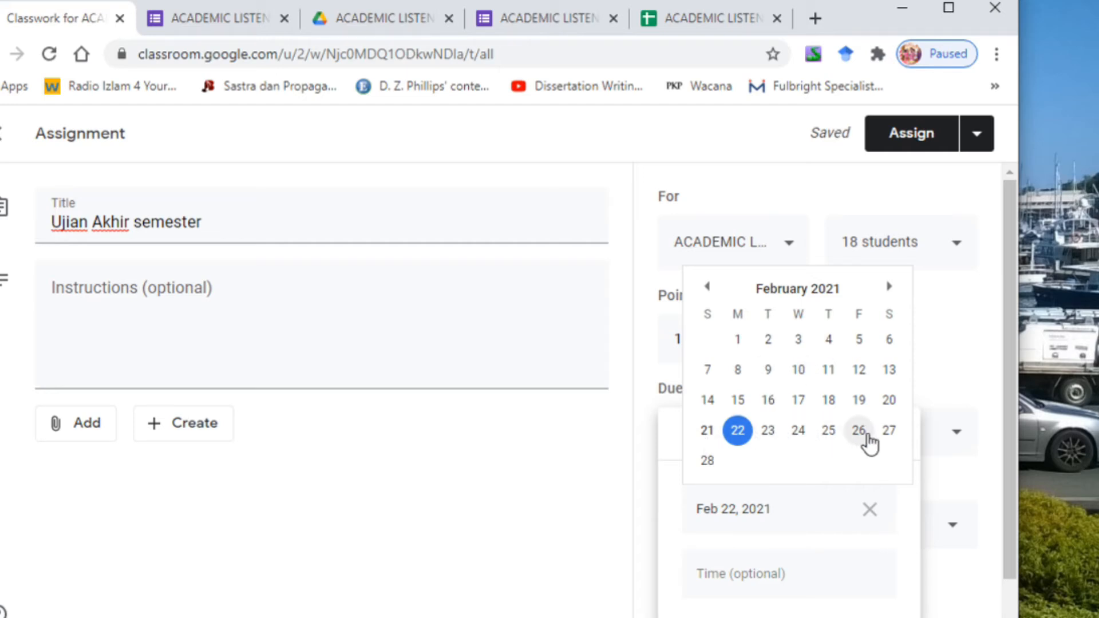
{"action": "left_click", "coordinate": [708, 462]}
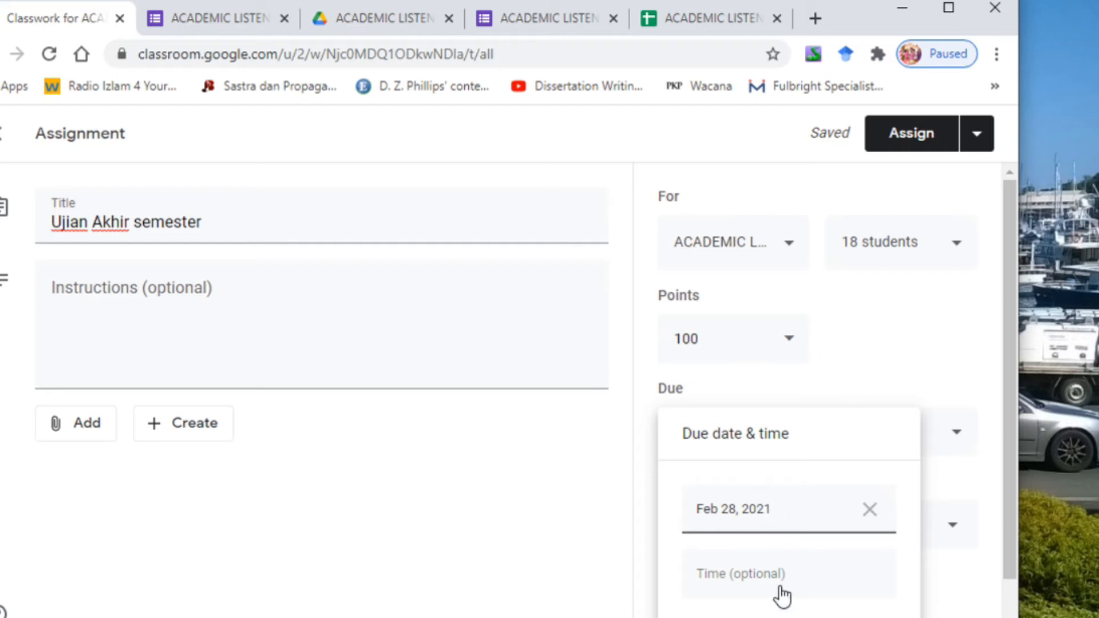
{"action": "left_click", "coordinate": [763, 575]}
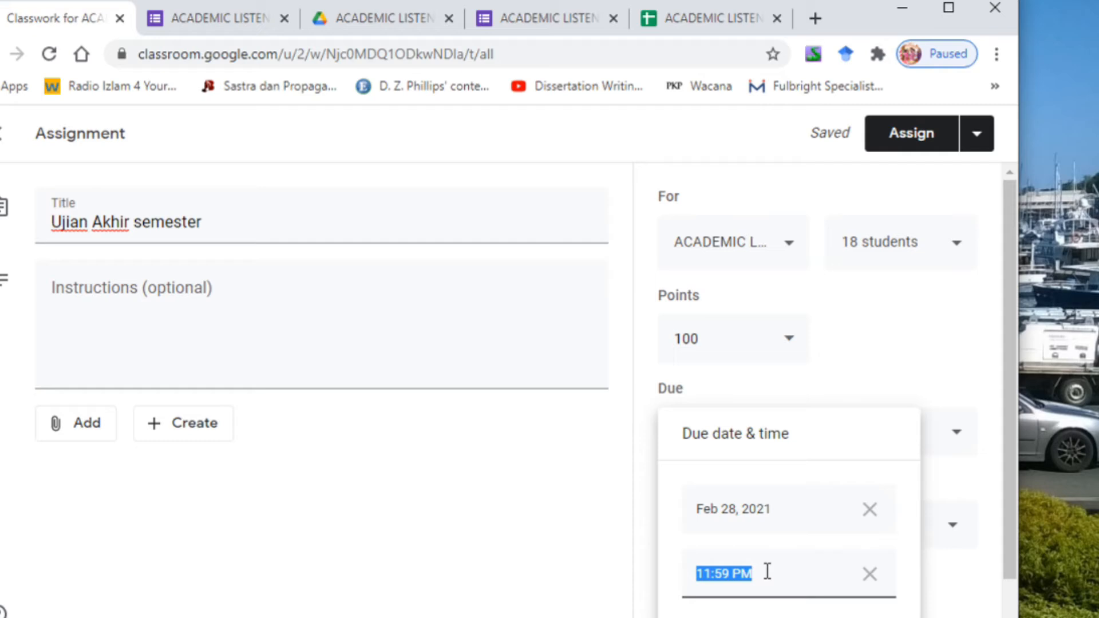
{"action": "left_click", "coordinate": [937, 346]}
{"action": "scroll", "coordinate": [922, 390], "scroll_direction": "down", "scroll_amount": 2}
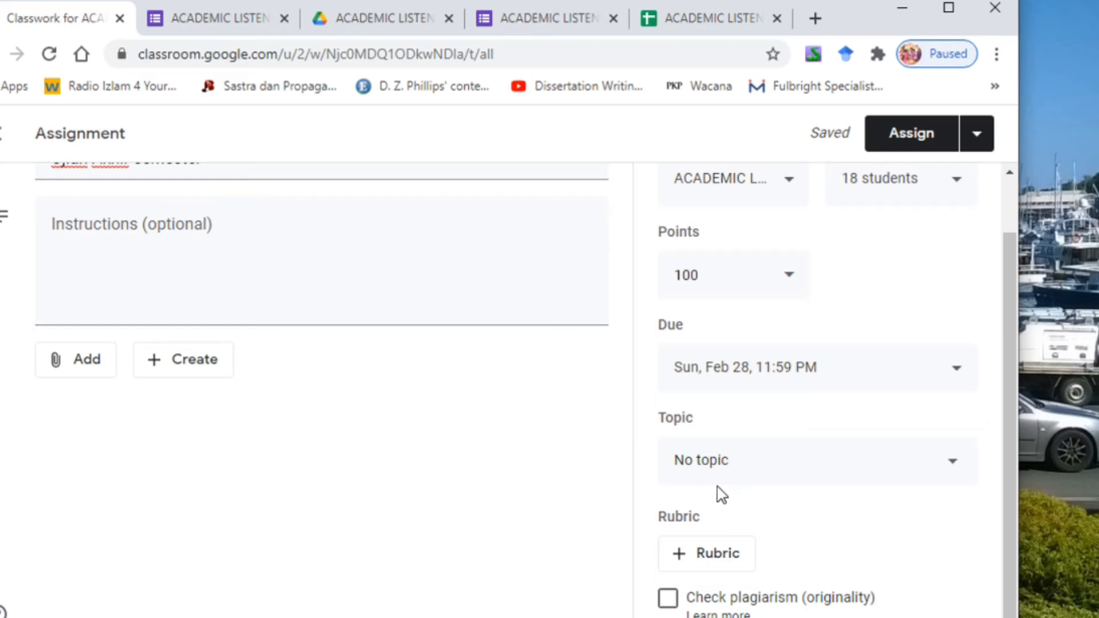
Switch to the ACADEMIC LISTENING quiz in Google Forms and look through its sections and numbered short-answer questions.
{"action": "key", "text": "ctrl+4"}
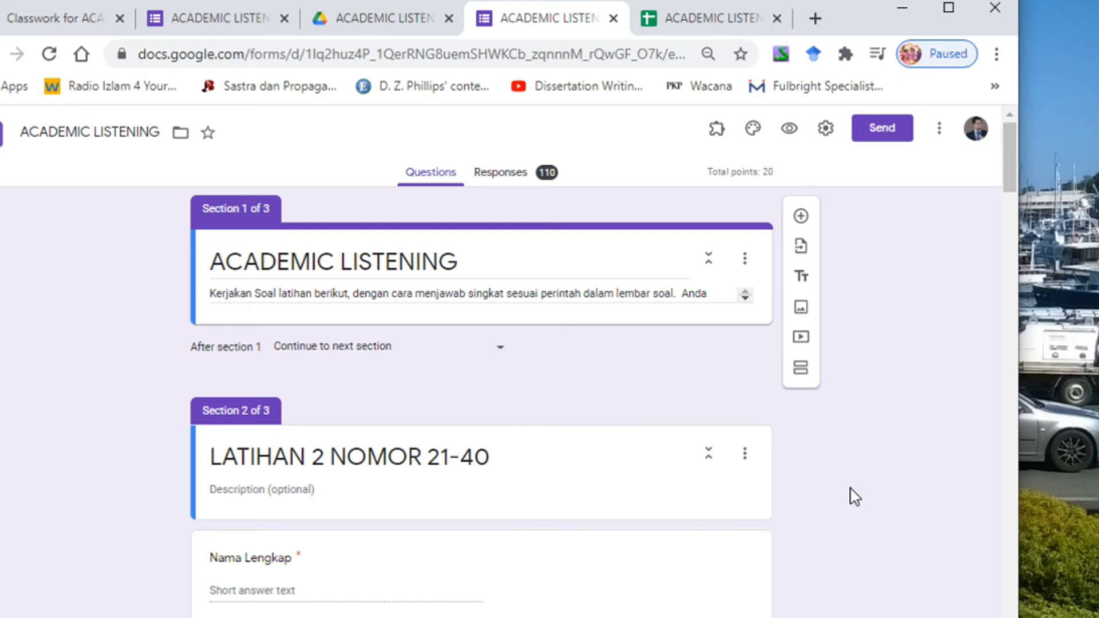
{"action": "scroll", "coordinate": [851, 490], "scroll_direction": "down", "scroll_amount": 5}
{"action": "scroll", "coordinate": [851, 490], "scroll_direction": "down", "scroll_amount": 14}
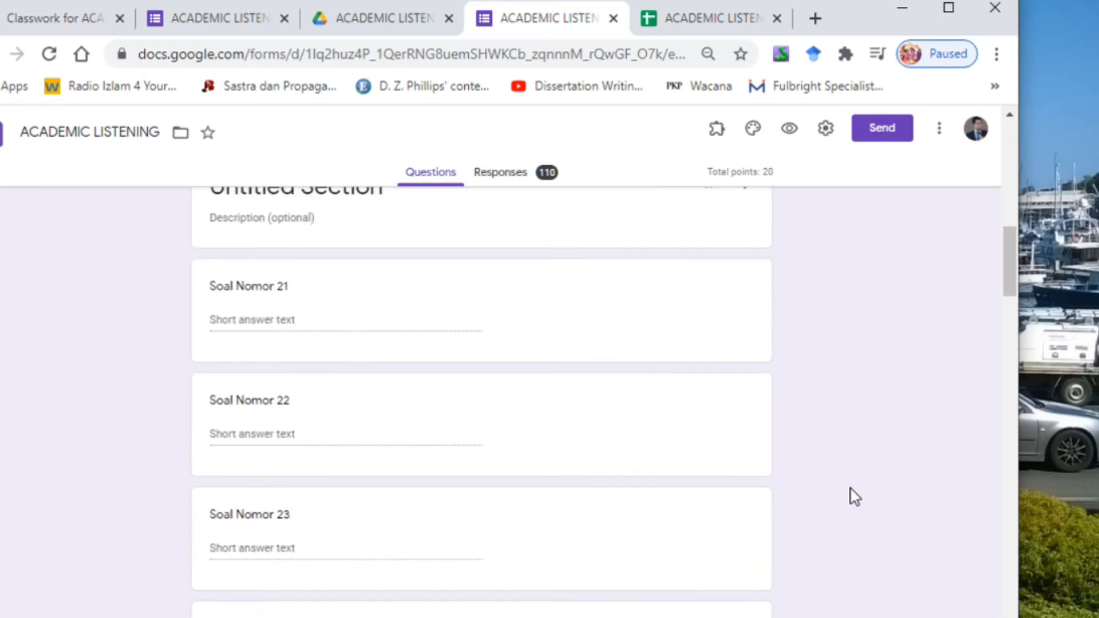
{"action": "scroll", "coordinate": [851, 489], "scroll_direction": "down", "scroll_amount": 12}
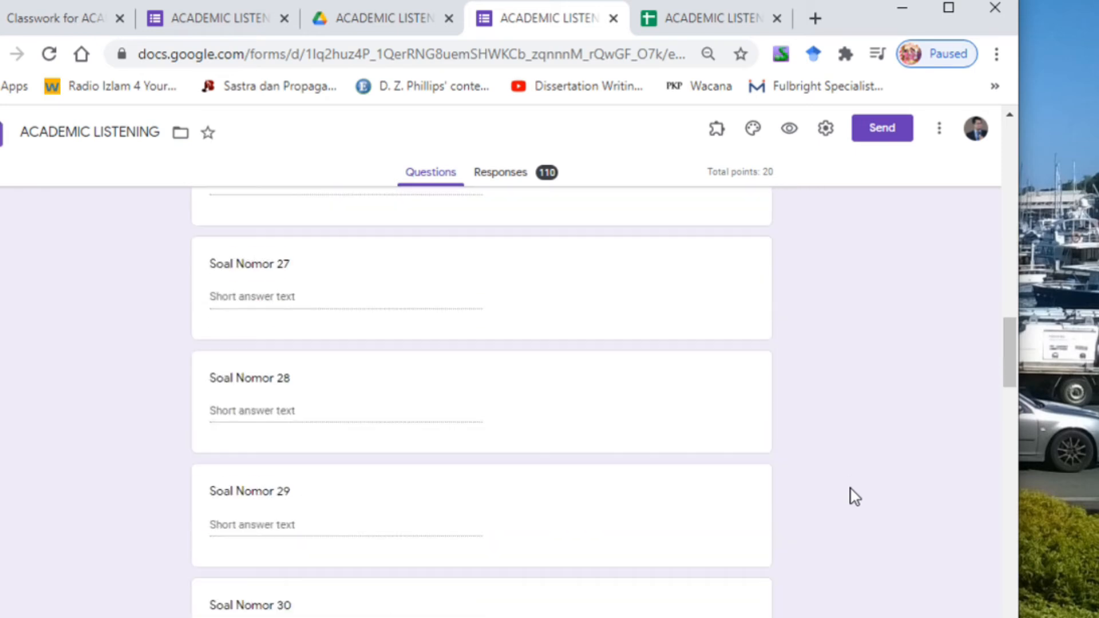
{"action": "scroll", "coordinate": [851, 489], "scroll_direction": "up", "scroll_amount": 15}
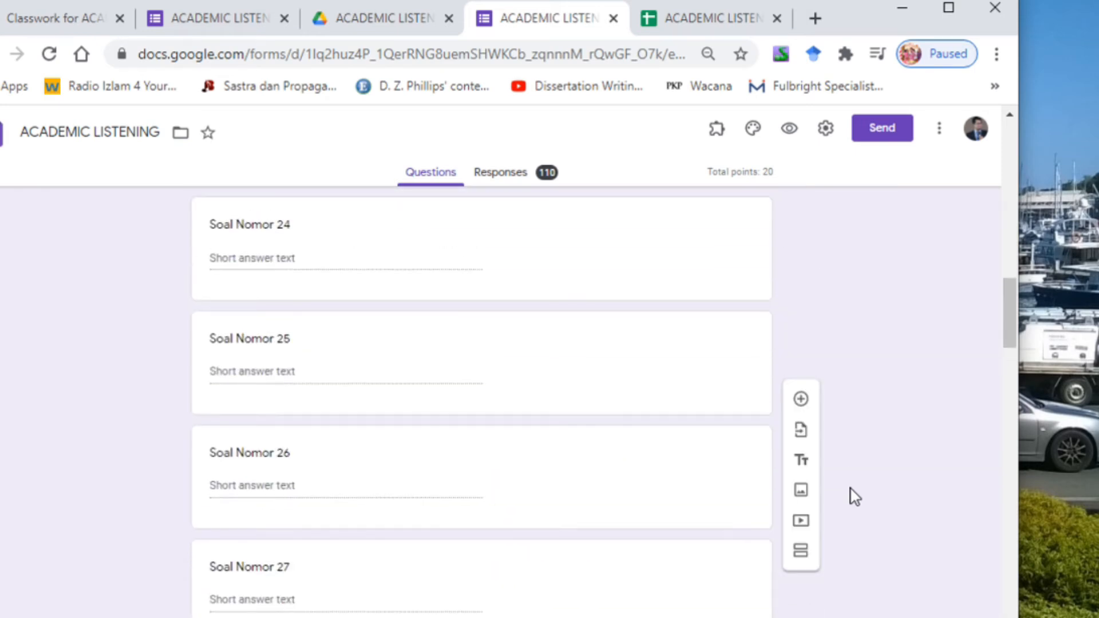
{"action": "scroll", "coordinate": [851, 490], "scroll_direction": "up", "scroll_amount": 12}
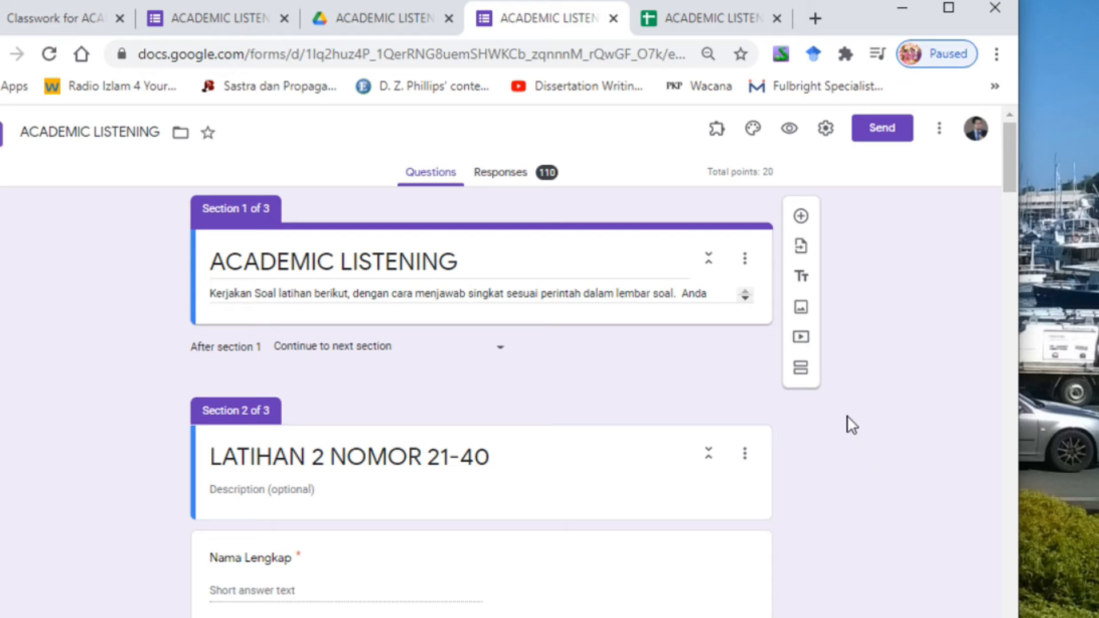
{"action": "mouse_move", "coordinate": [1008, 165]}
{"action": "left_mouse_down"}
{"action": "mouse_move", "coordinate": [1011, 180]}
{"action": "mouse_move", "coordinate": [1022, 159]}
{"action": "left_mouse_up"}
Examine the form's title and read through the full instructions in the first section's description.
{"action": "triple_click", "coordinate": [482, 261]}
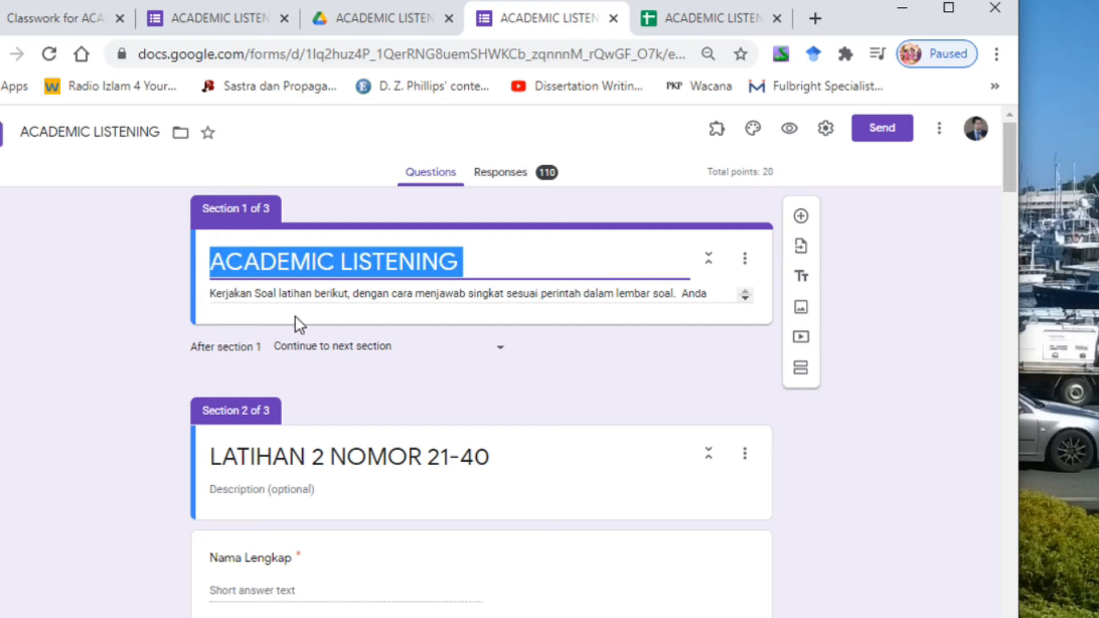
{"action": "triple_click", "coordinate": [481, 298]}
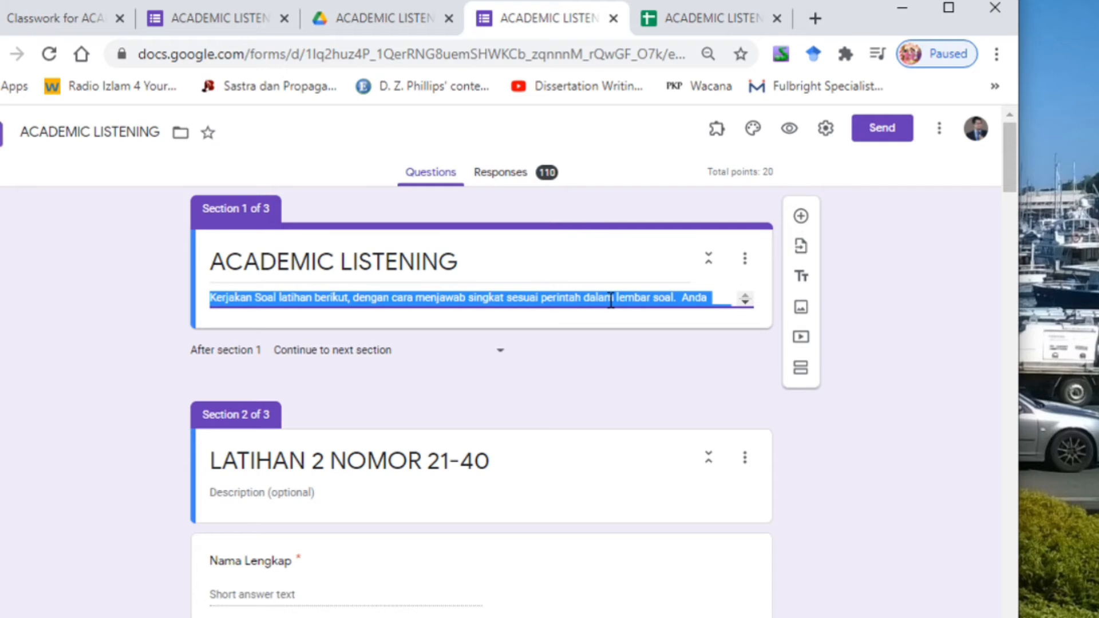
{"action": "left_click", "coordinate": [712, 297]}
{"action": "left_click", "coordinate": [745, 303]}
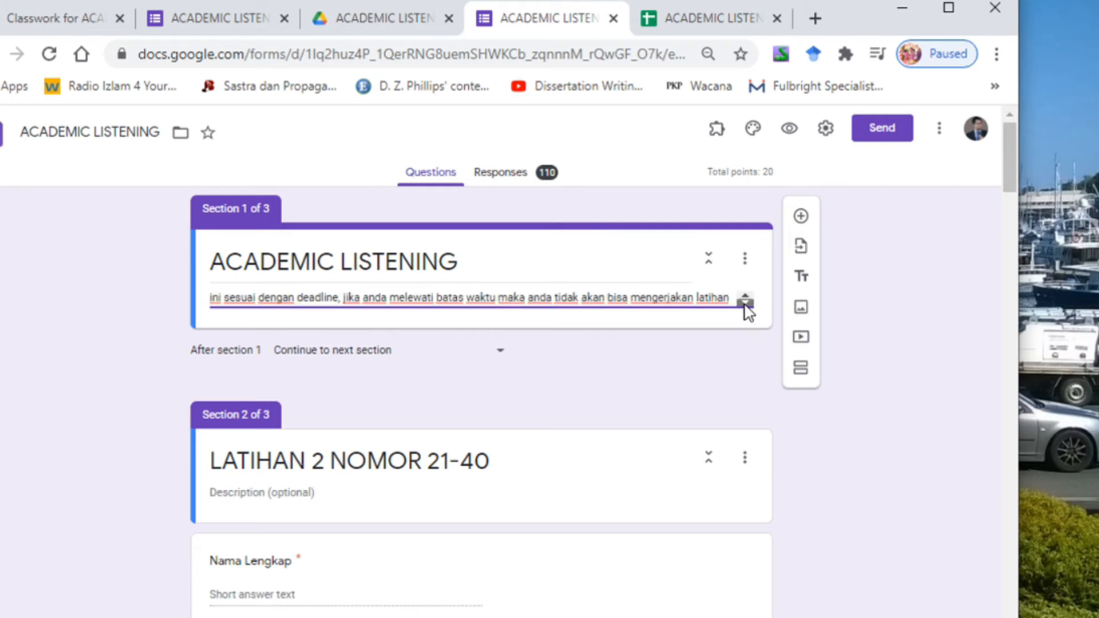
{"action": "left_click", "coordinate": [745, 304]}
{"action": "scroll", "coordinate": [685, 303], "scroll_direction": "up", "scroll_amount": 2}
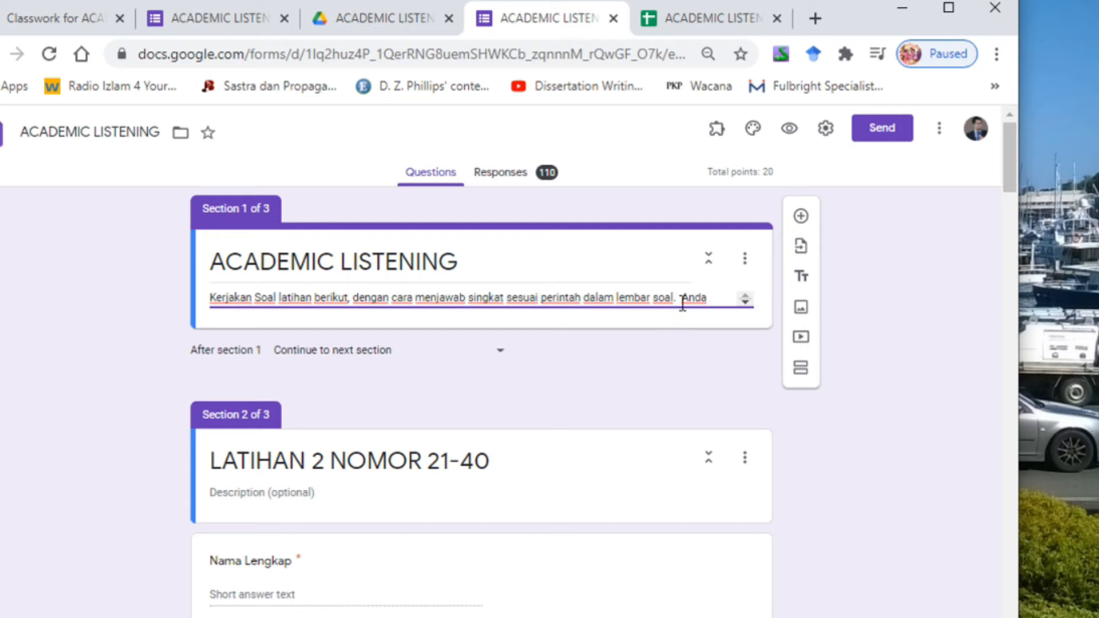
{"action": "scroll", "coordinate": [683, 300], "scroll_direction": "down", "scroll_amount": 5}
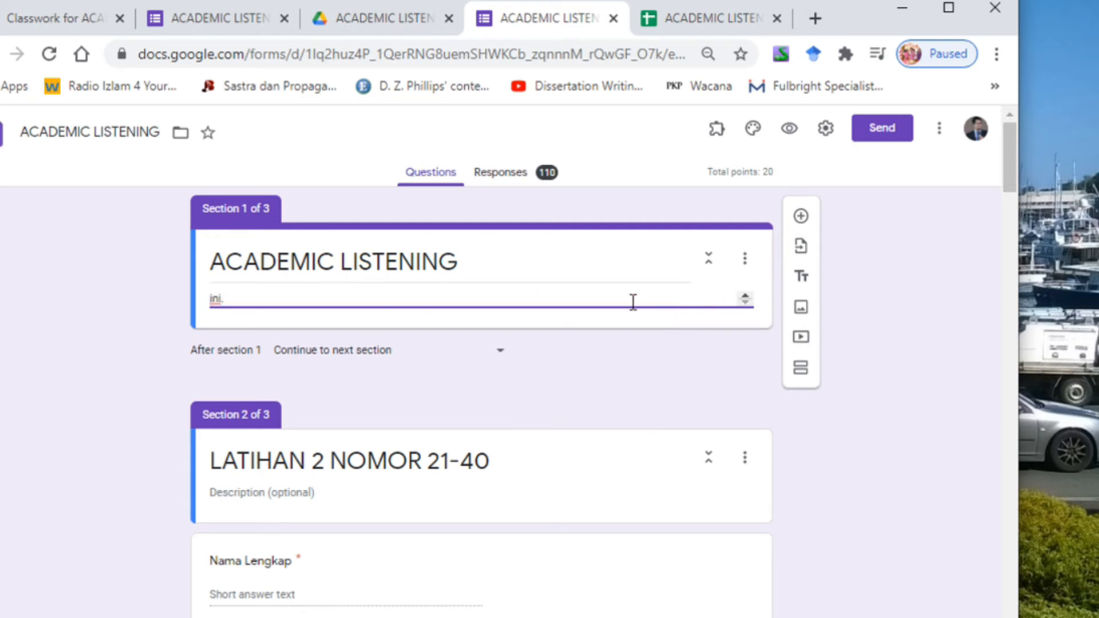
{"action": "scroll", "coordinate": [459, 326], "scroll_direction": "up", "scroll_amount": 2}
{"action": "scroll", "coordinate": [445, 295], "scroll_direction": "down", "scroll_amount": 3}
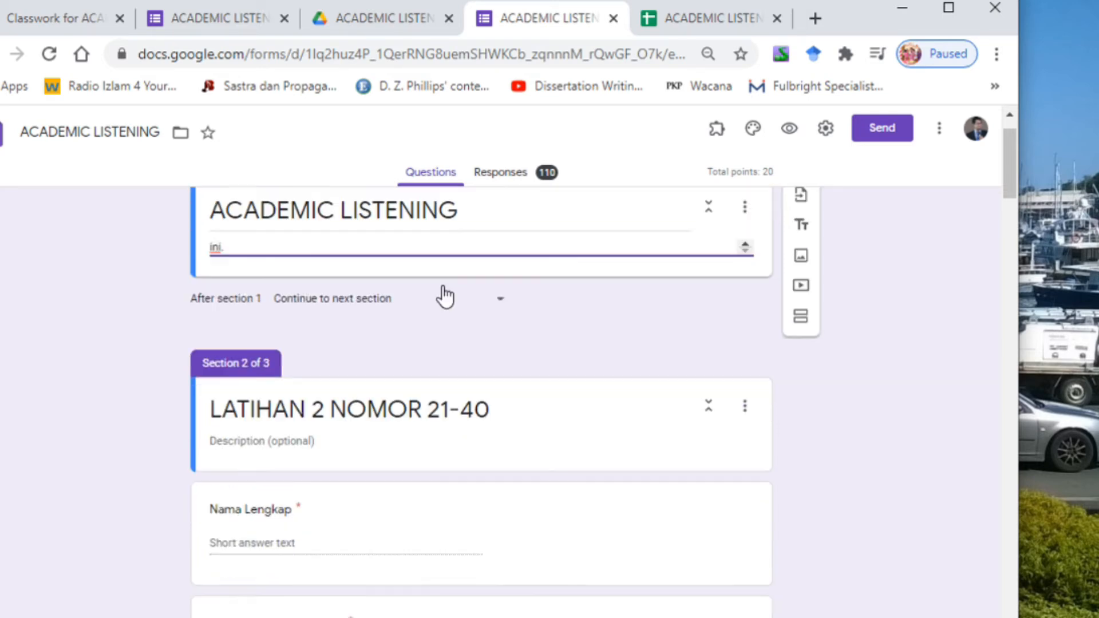
{"action": "scroll", "coordinate": [445, 287], "scroll_direction": "up", "scroll_amount": 3}
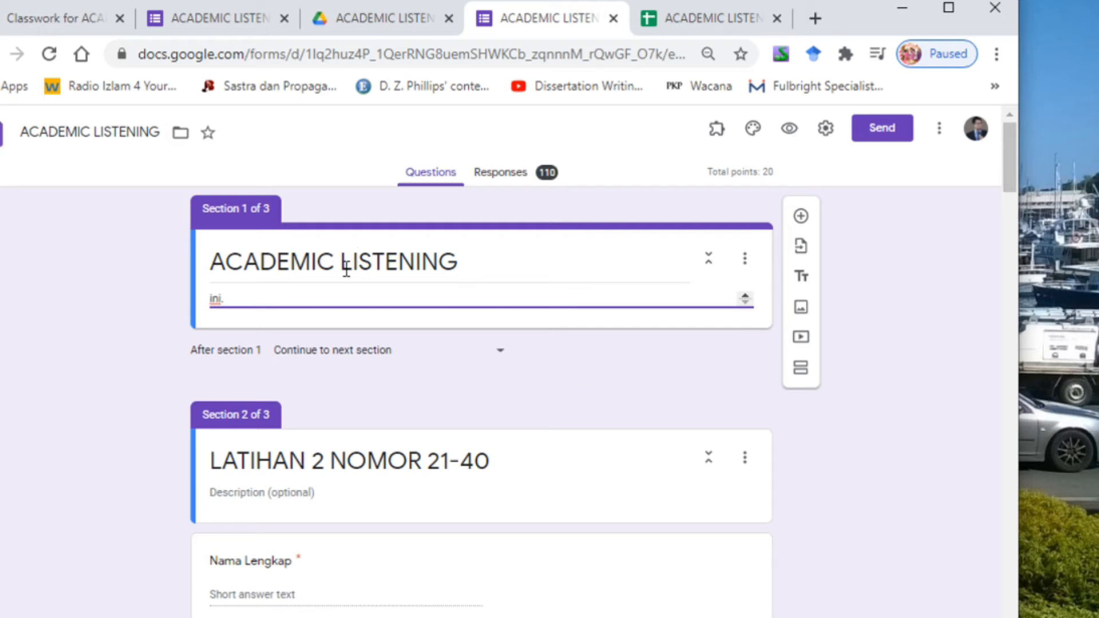
{"action": "triple_click", "coordinate": [464, 256]}
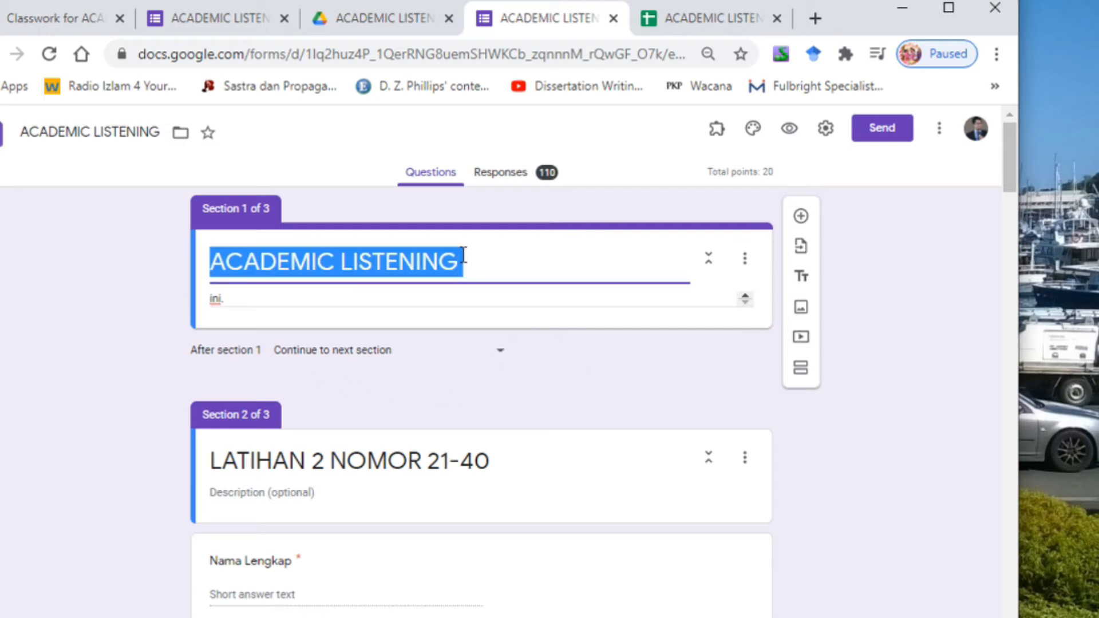
{"action": "triple_click", "coordinate": [466, 298]}
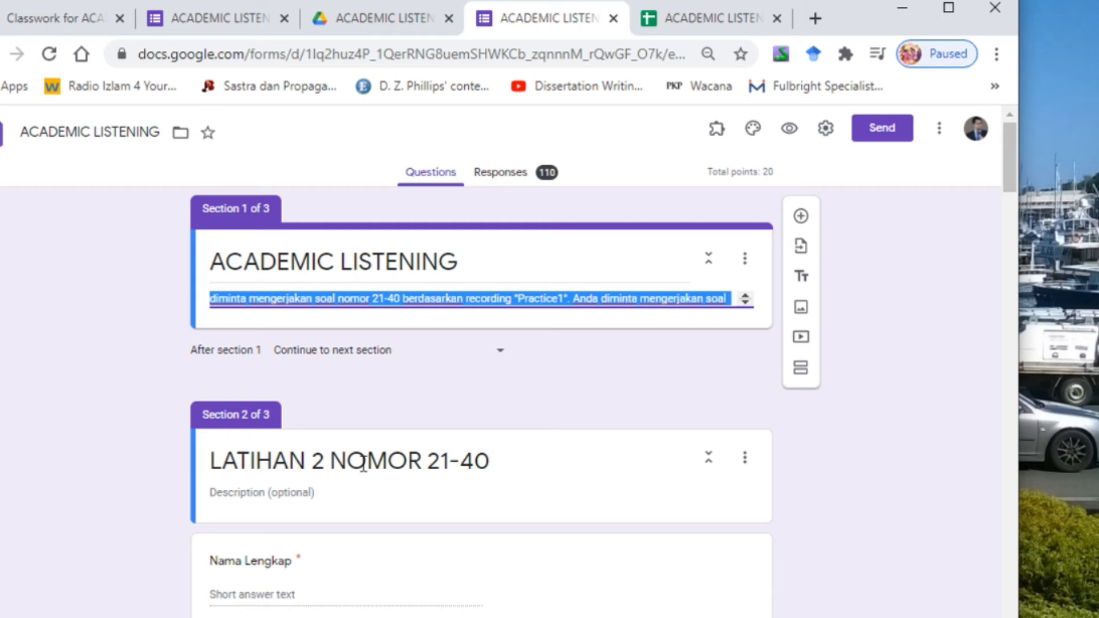
Examine the second section's title and description fields and its student identity questions for name, student number and class.
{"action": "scroll", "coordinate": [363, 465], "scroll_direction": "down", "scroll_amount": 2}
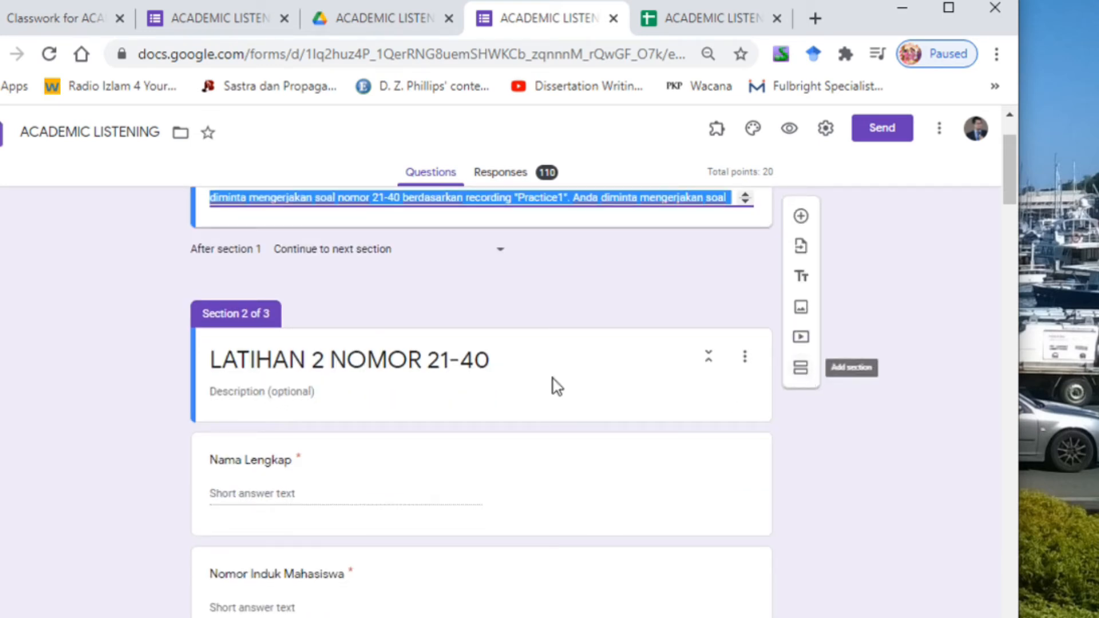
{"action": "triple_click", "coordinate": [515, 357]}
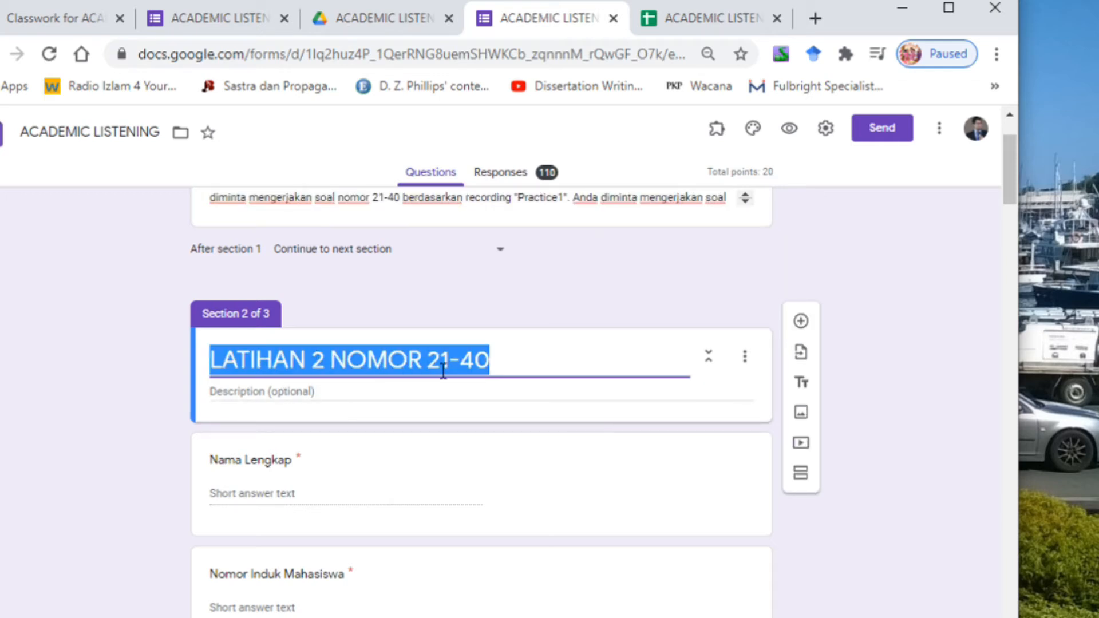
{"action": "left_click", "coordinate": [549, 366]}
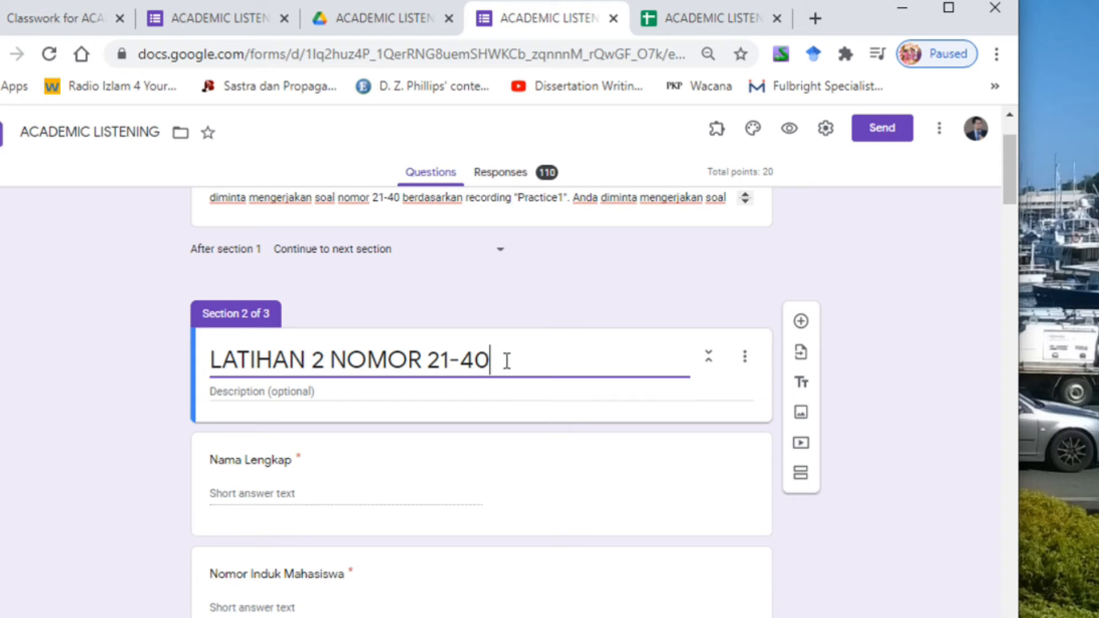
{"action": "left_click", "coordinate": [378, 393]}
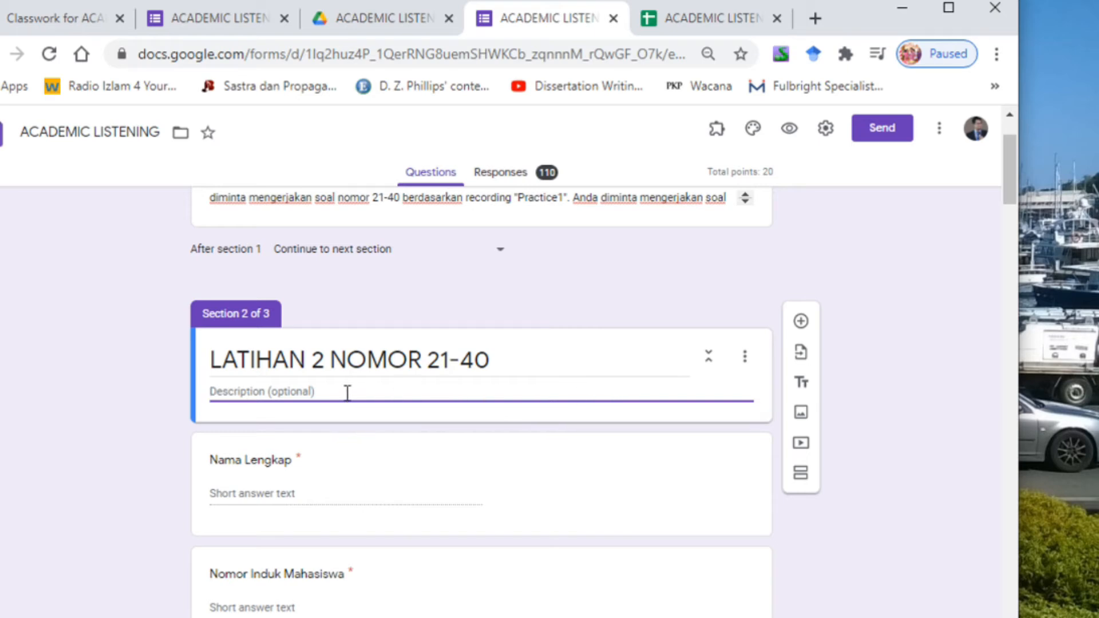
{"action": "scroll", "coordinate": [516, 401], "scroll_direction": "down", "scroll_amount": 5}
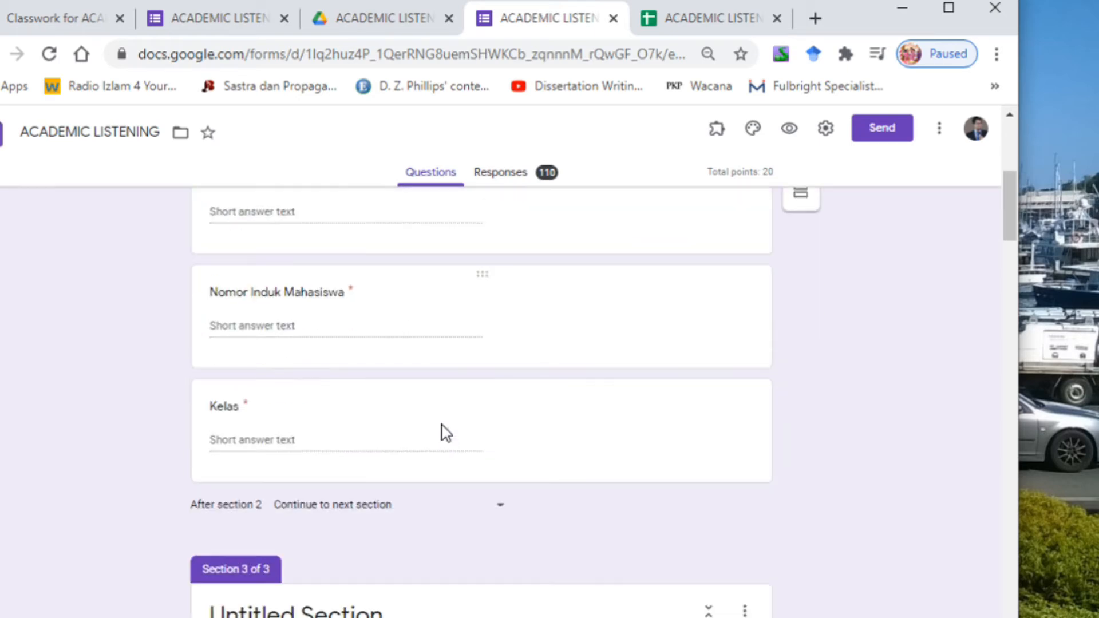
{"action": "scroll", "coordinate": [452, 406], "scroll_direction": "up", "scroll_amount": 3}
{"action": "scroll", "coordinate": [493, 389], "scroll_direction": "up", "scroll_amount": 2}
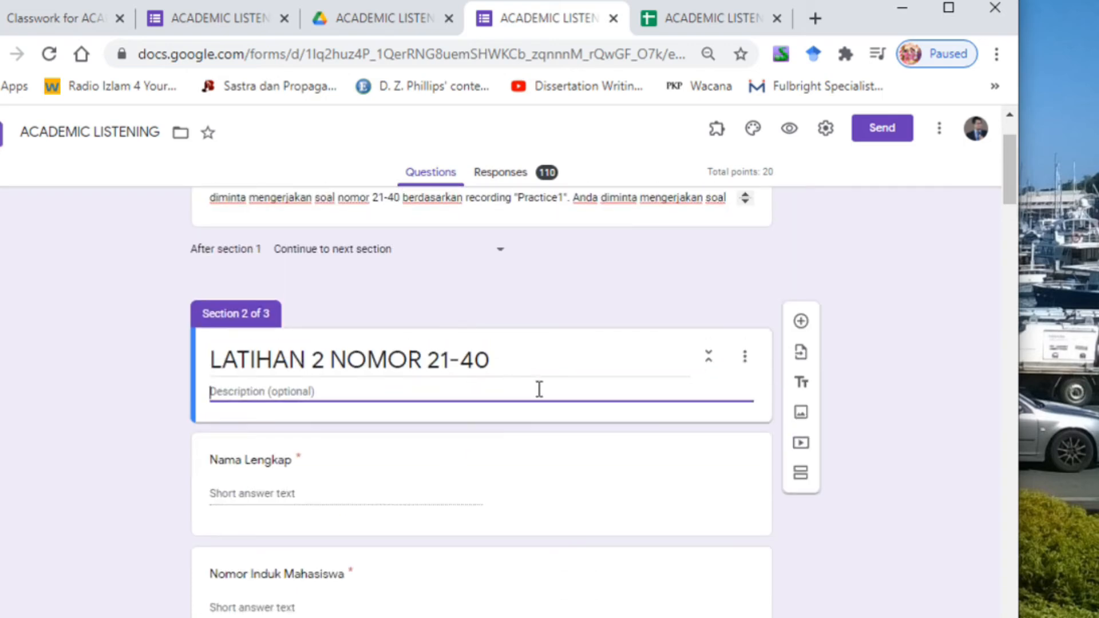
{"action": "left_click", "coordinate": [519, 360]}
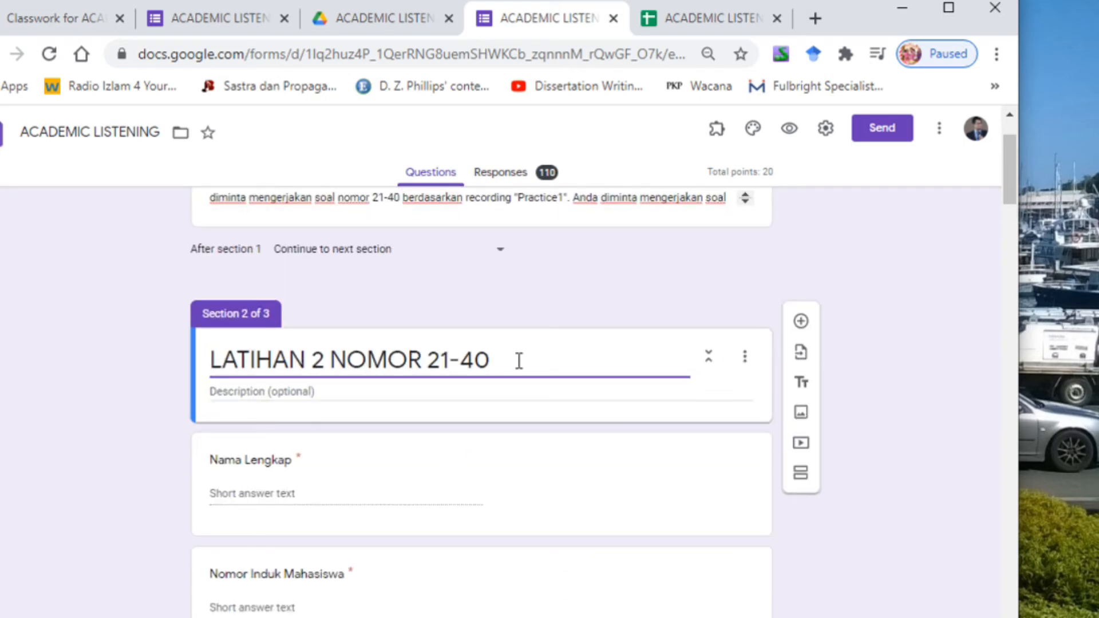
{"action": "scroll", "coordinate": [502, 367], "scroll_direction": "down", "scroll_amount": 2}
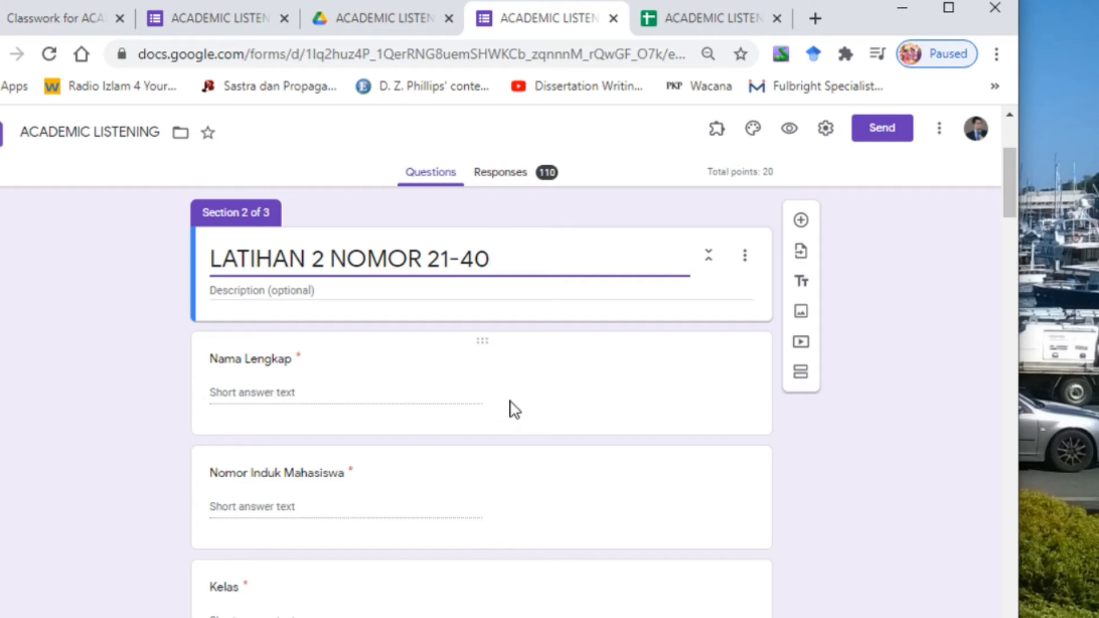
Add a blank question below the title of the section LATIHAN 2 NOMOR 21-40 and delete it again.
{"action": "left_click", "coordinate": [802, 221]}
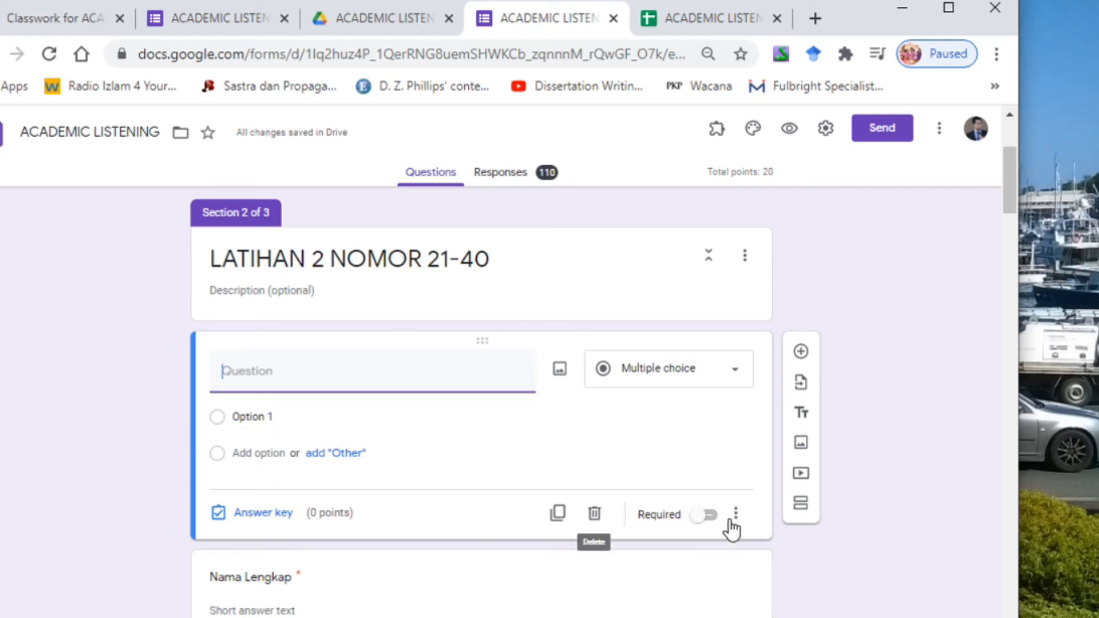
{"action": "key", "text": "Return"}
{"action": "left_click", "coordinate": [595, 514]}
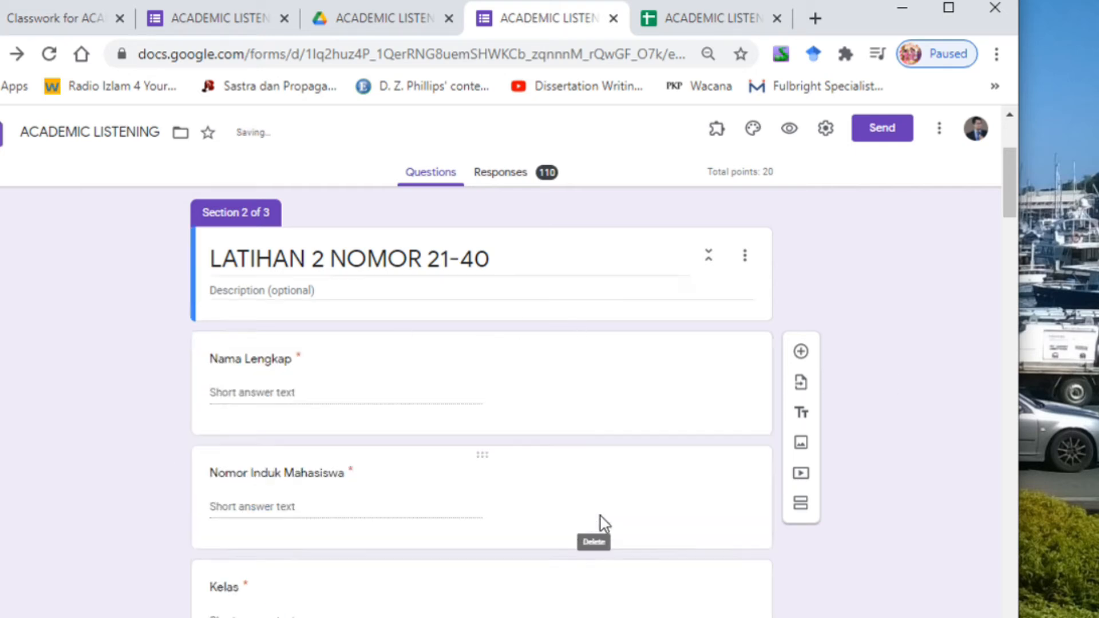
Open the Nama Lengkap question for editing and view the list of available question types.
{"action": "left_click", "coordinate": [274, 395]}
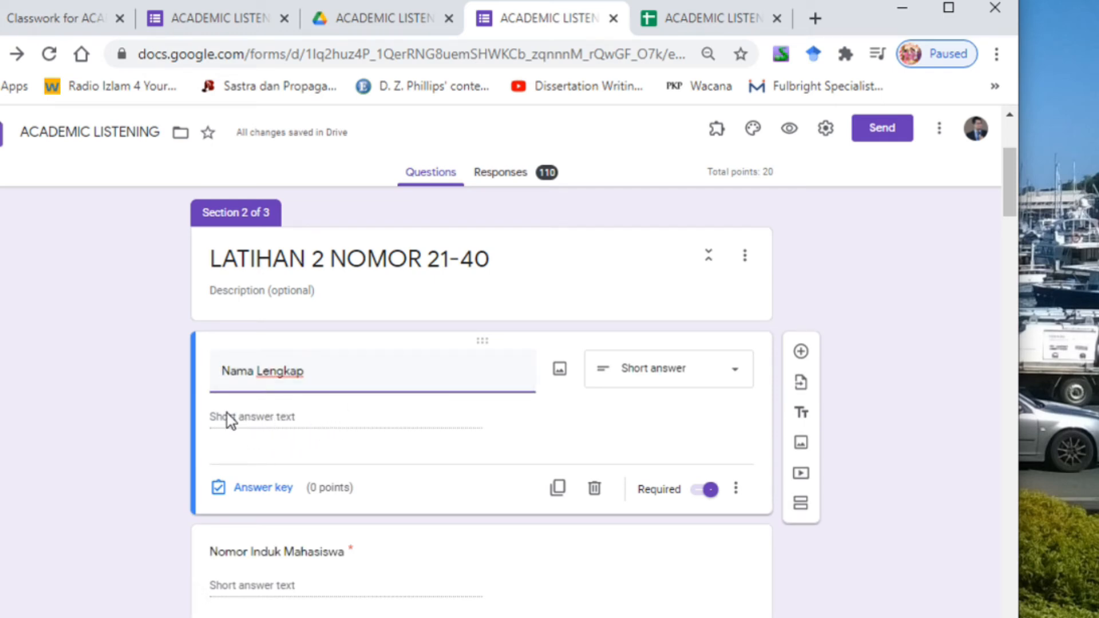
{"action": "left_click", "coordinate": [737, 378]}
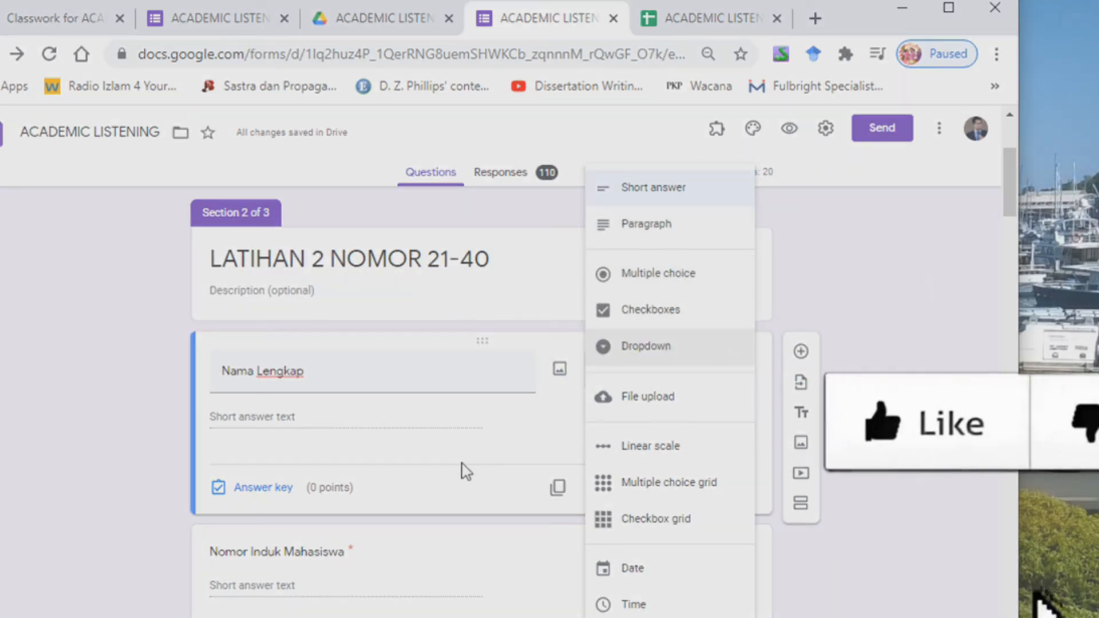
{"action": "left_click", "coordinate": [358, 423]}
Look through the second section's identity questions, Nomor Induk Mahasiswa and Kelas, and select the title of the untitled third section.
{"action": "scroll", "coordinate": [466, 434], "scroll_direction": "down", "scroll_amount": 3}
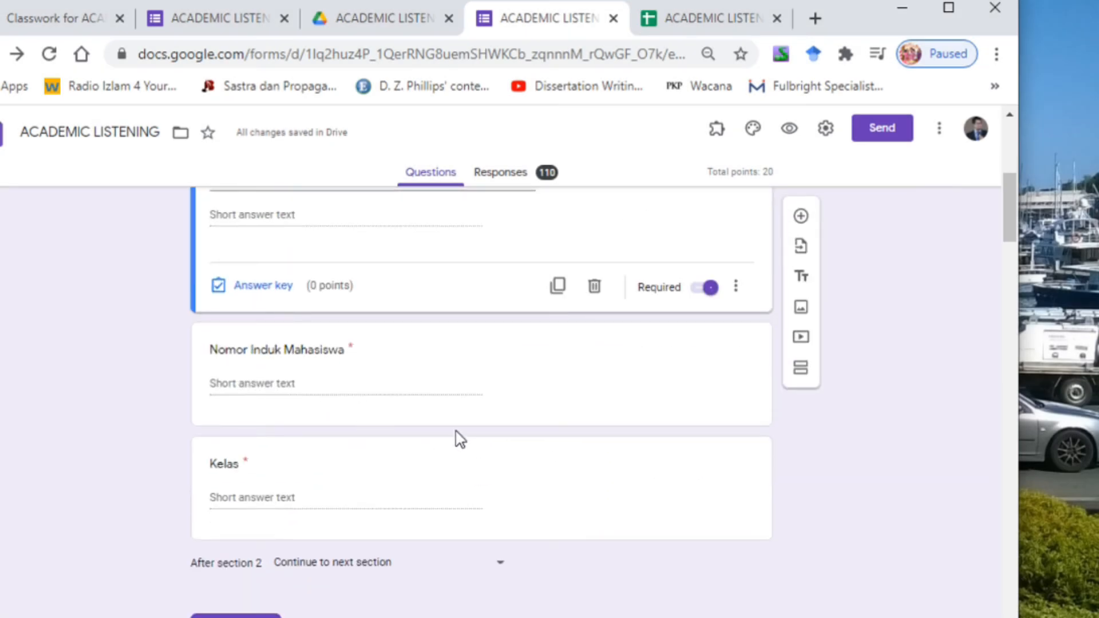
{"action": "scroll", "coordinate": [461, 437], "scroll_direction": "up", "scroll_amount": 3}
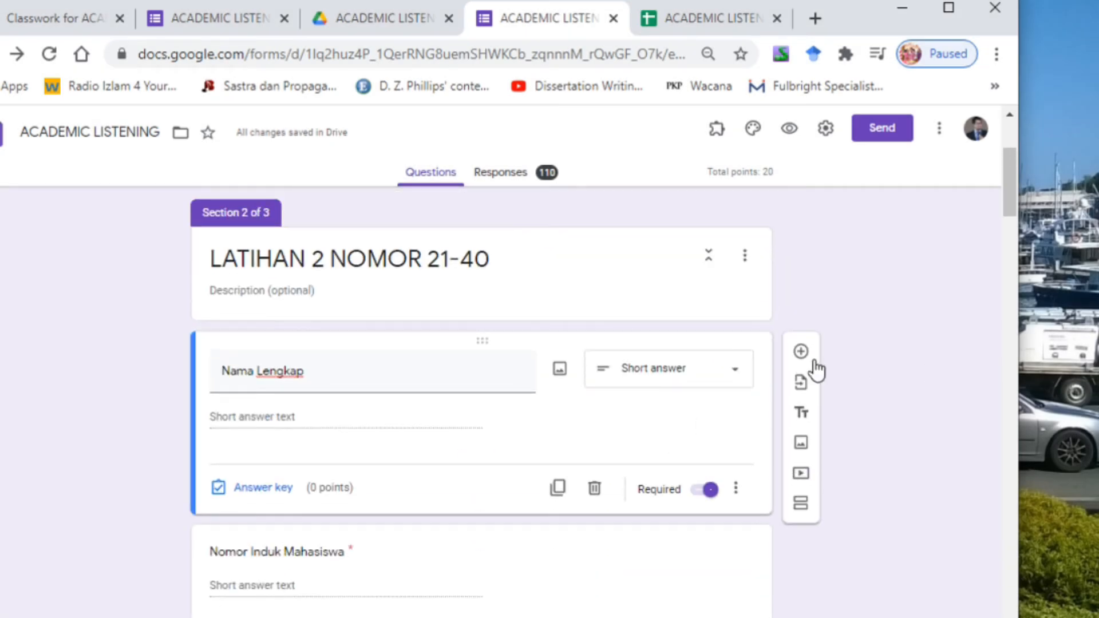
{"action": "scroll", "coordinate": [452, 449], "scroll_direction": "down", "scroll_amount": 3}
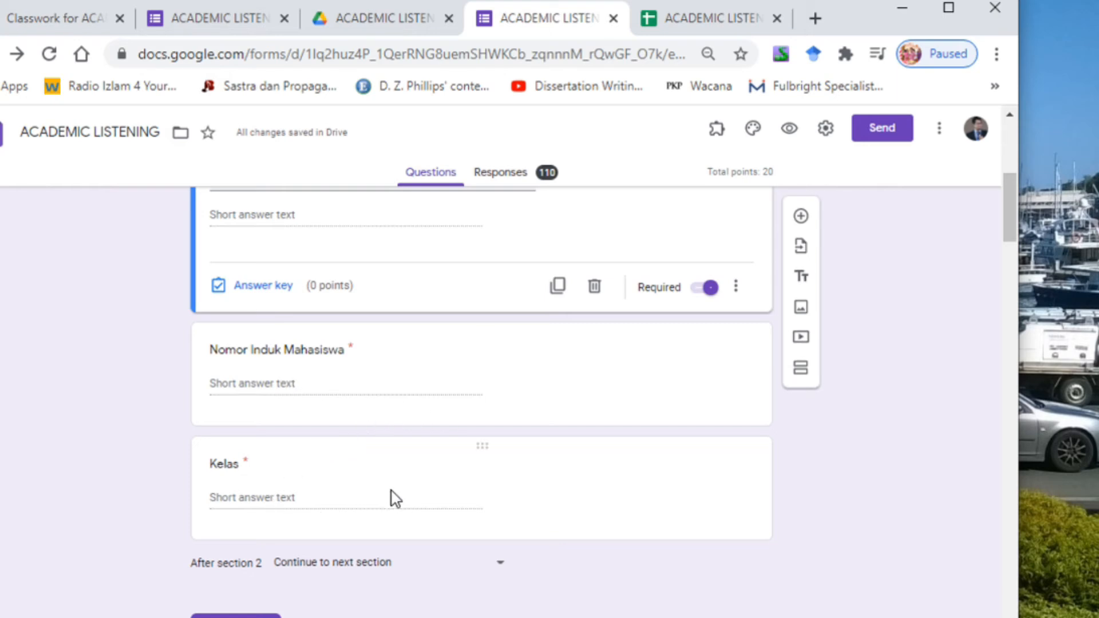
{"action": "scroll", "coordinate": [400, 496], "scroll_direction": "down", "scroll_amount": 2}
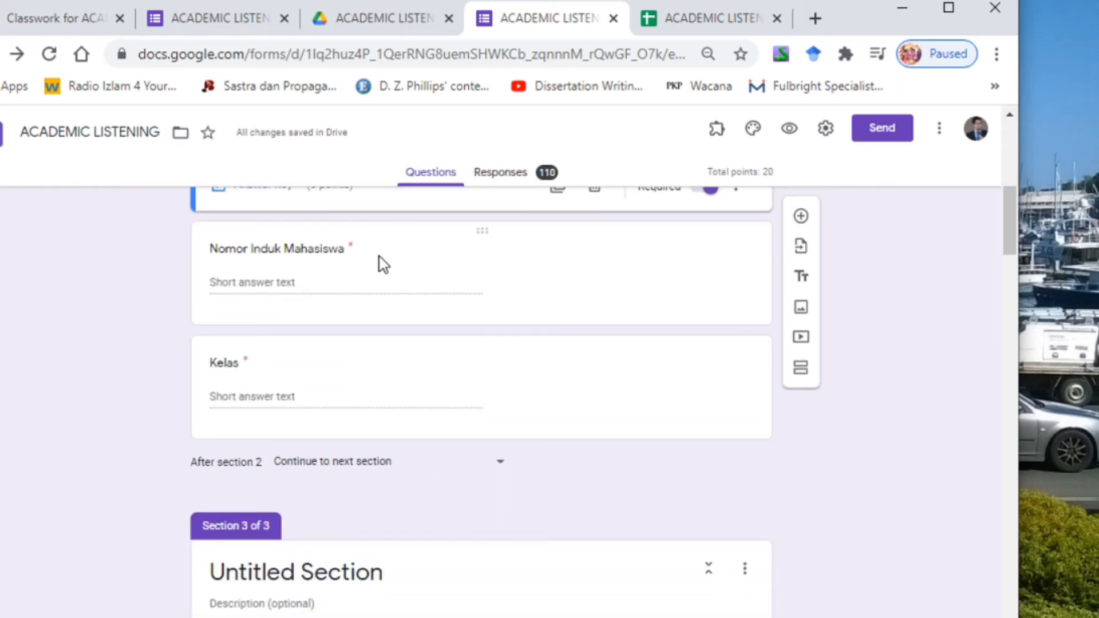
{"action": "scroll", "coordinate": [561, 332], "scroll_direction": "up", "scroll_amount": 3}
{"action": "scroll", "coordinate": [487, 349], "scroll_direction": "down", "scroll_amount": 3}
{"action": "scroll", "coordinate": [607, 432], "scroll_direction": "down", "scroll_amount": 2}
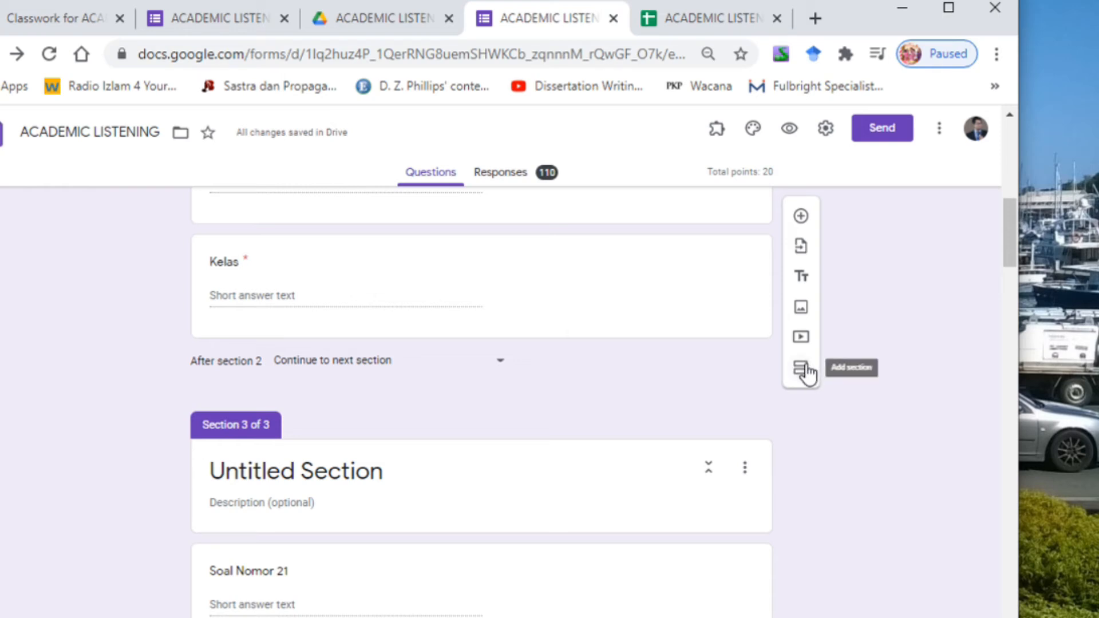
{"action": "left_click", "coordinate": [434, 479]}
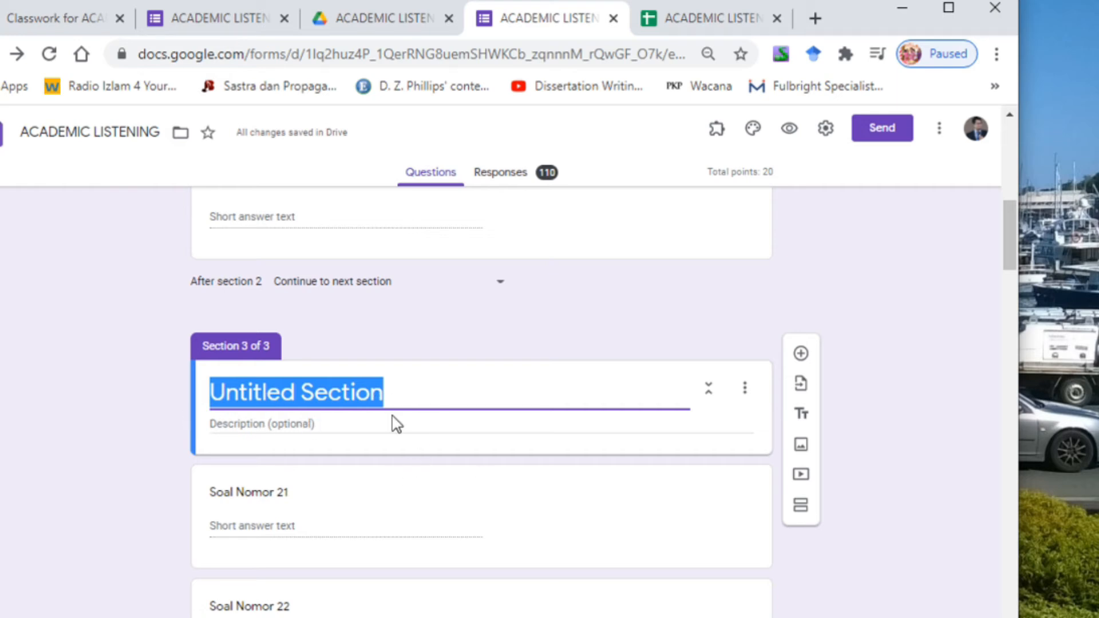
Open Soal Nomor 21 to view its answer key, and look through the third section's questions up to Soal Nomor 40.
{"action": "left_click", "coordinate": [312, 525]}
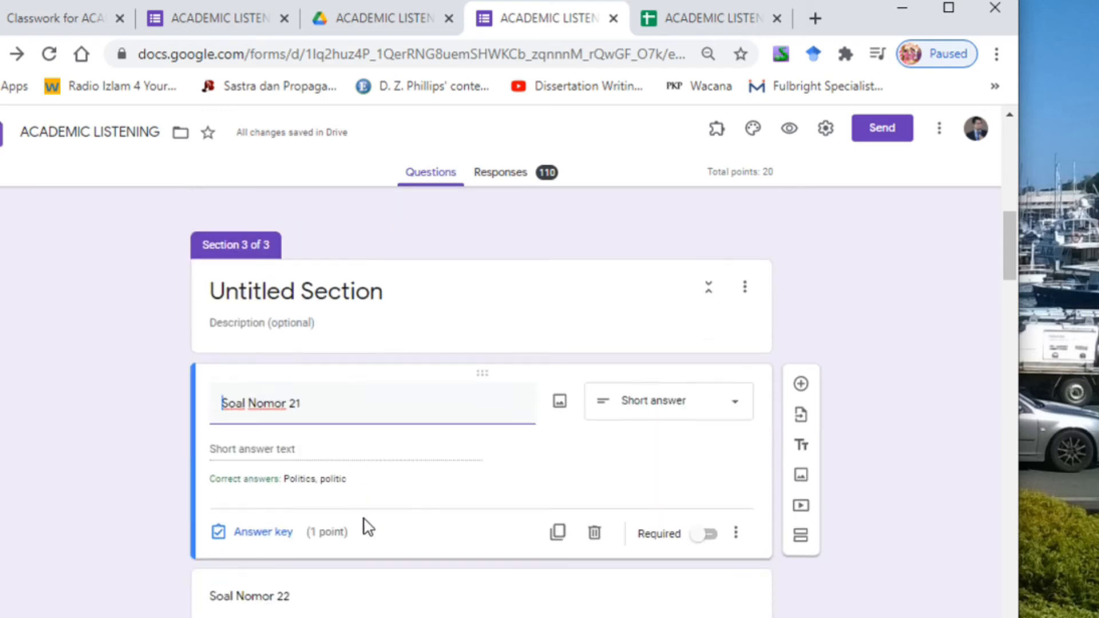
{"action": "scroll", "coordinate": [382, 489], "scroll_direction": "down", "scroll_amount": 18}
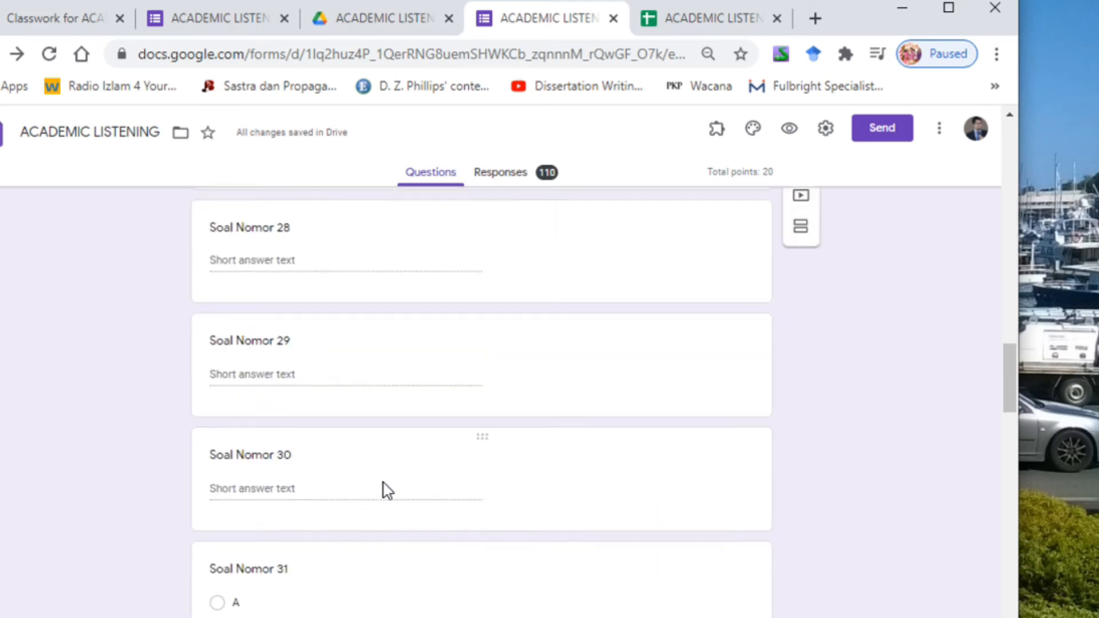
{"action": "scroll", "coordinate": [387, 490], "scroll_direction": "down", "scroll_amount": 3}
{"action": "scroll", "coordinate": [388, 490], "scroll_direction": "up", "scroll_amount": 5}
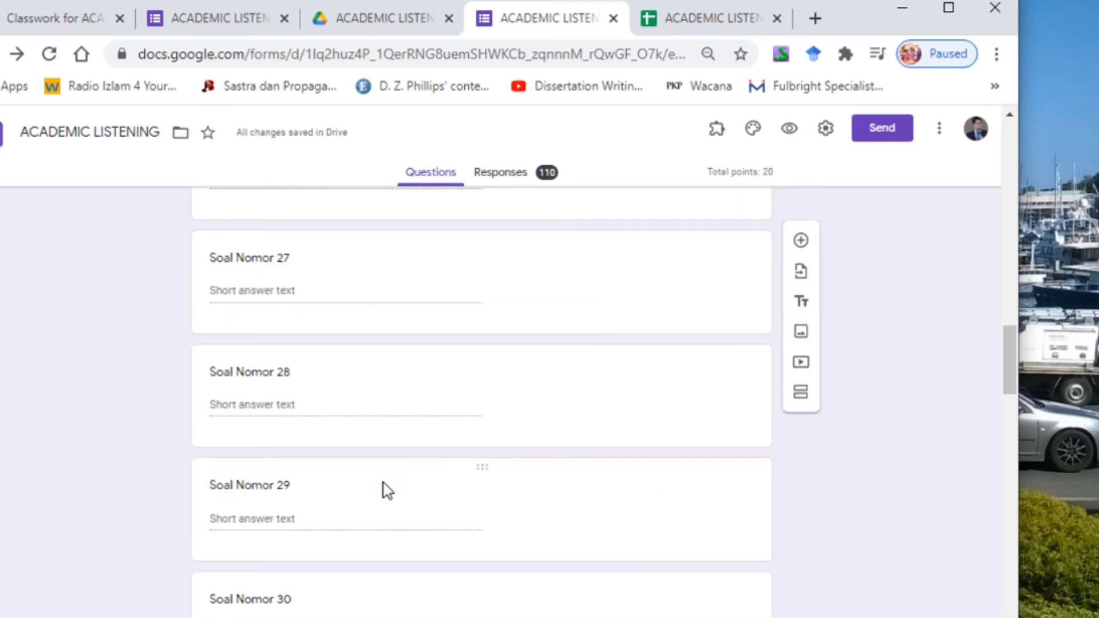
{"action": "scroll", "coordinate": [384, 489], "scroll_direction": "up", "scroll_amount": 2}
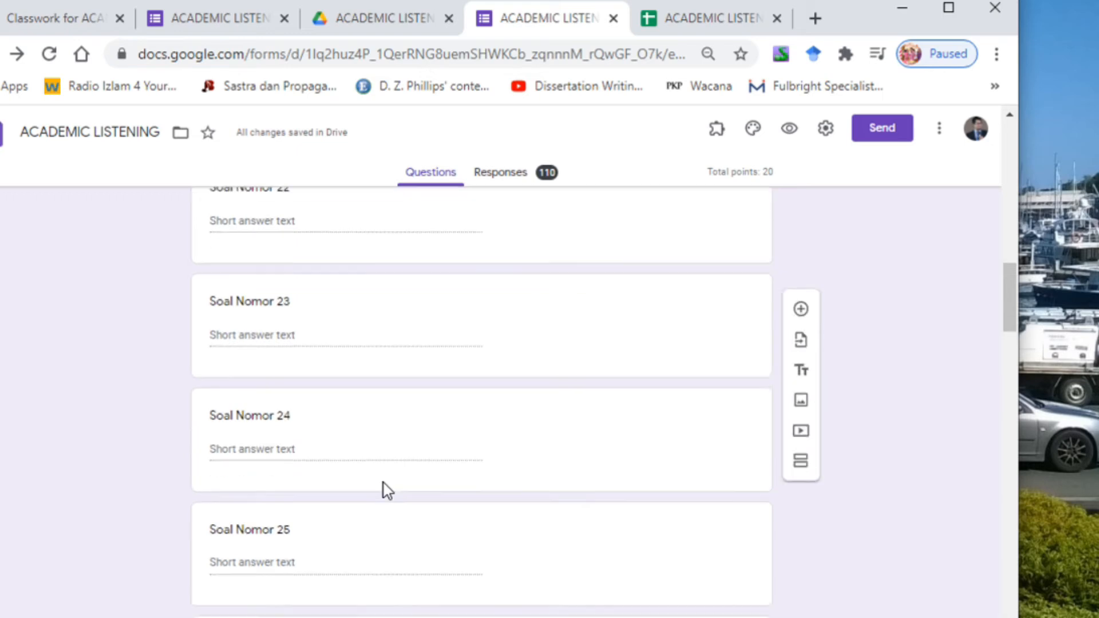
{"action": "scroll", "coordinate": [384, 489], "scroll_direction": "down", "scroll_amount": 10}
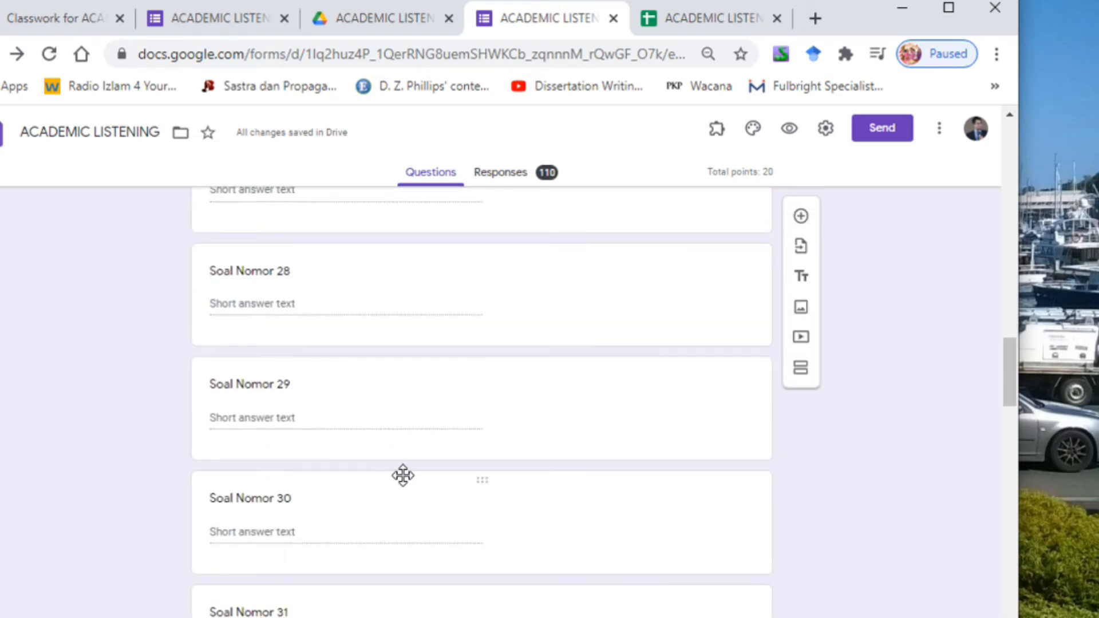
{"action": "scroll", "coordinate": [412, 484], "scroll_direction": "down", "scroll_amount": 2}
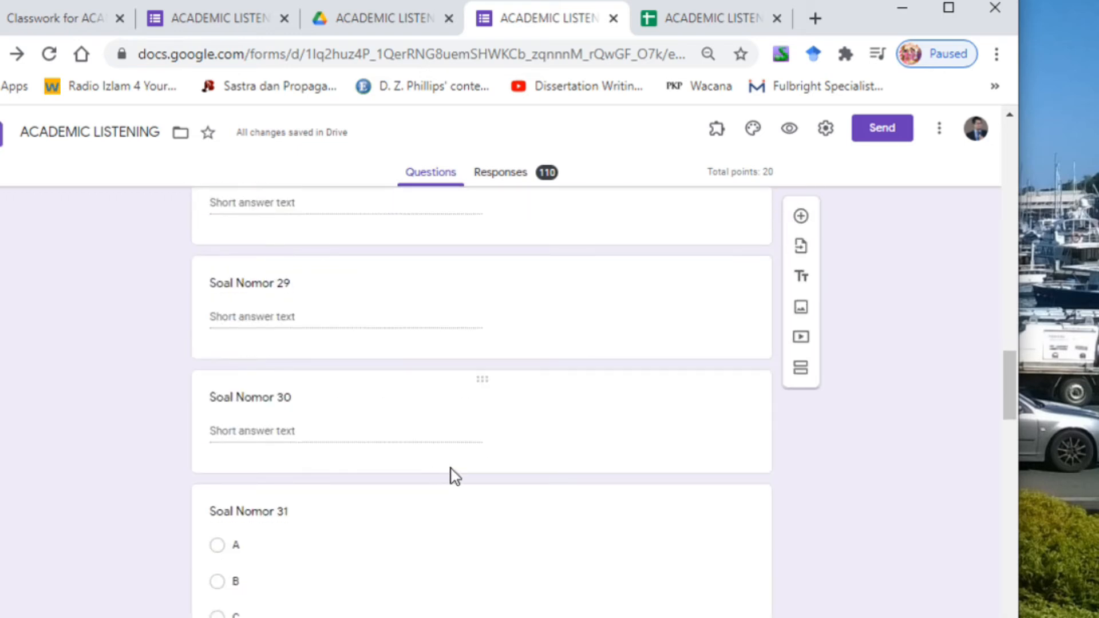
{"action": "scroll", "coordinate": [516, 474], "scroll_direction": "down", "scroll_amount": 4}
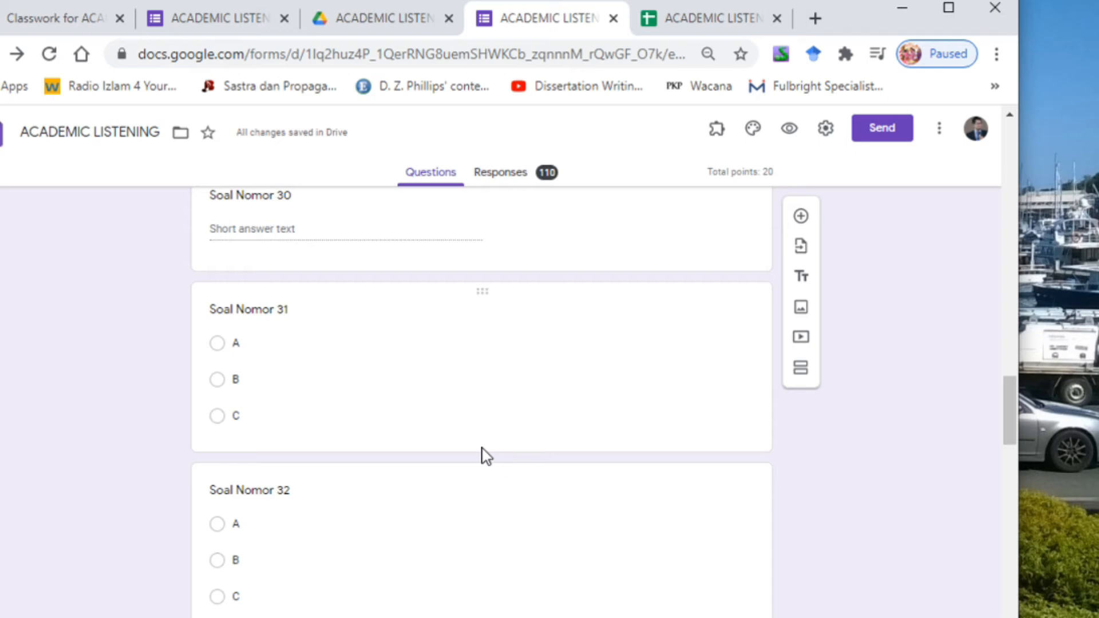
{"action": "scroll", "coordinate": [461, 387], "scroll_direction": "down", "scroll_amount": 10}
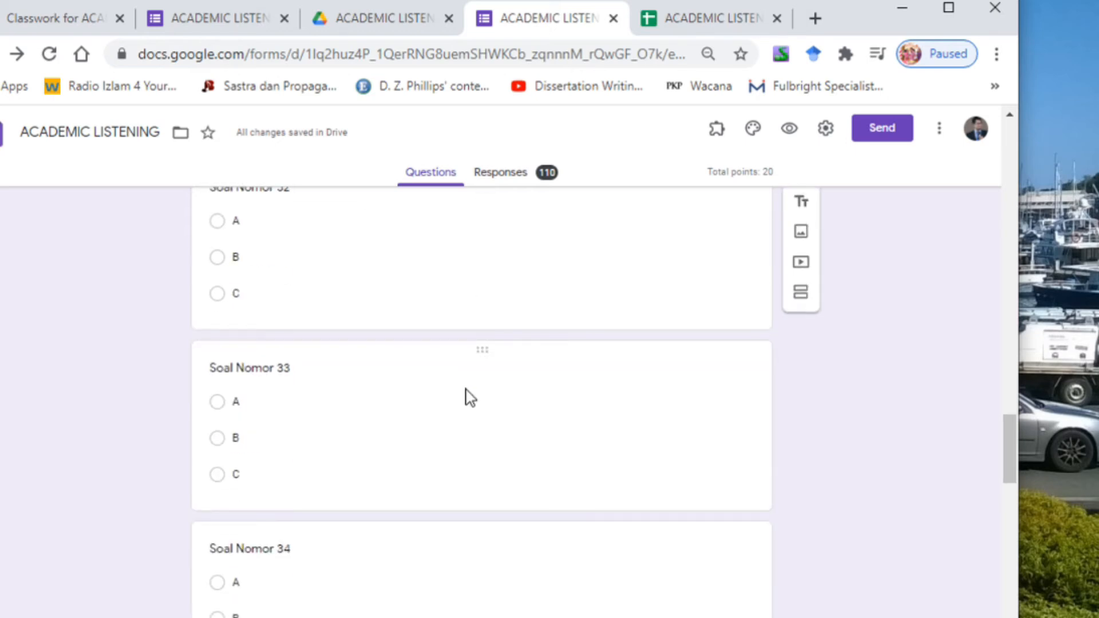
{"action": "scroll", "coordinate": [468, 394], "scroll_direction": "down", "scroll_amount": 18}
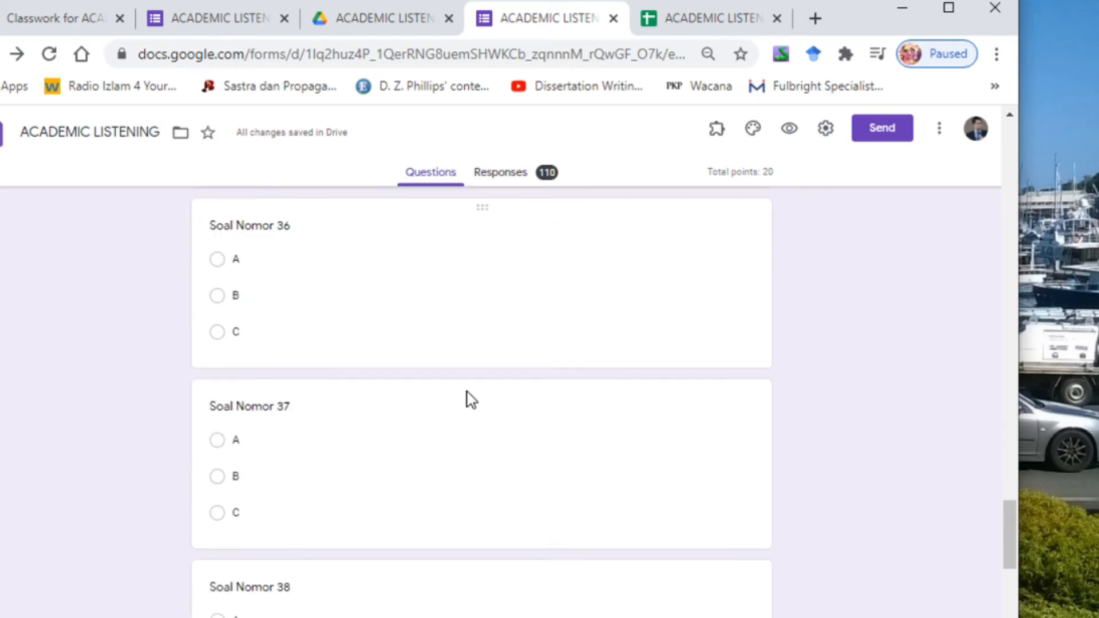
{"action": "scroll", "coordinate": [468, 393], "scroll_direction": "down", "scroll_amount": 1}
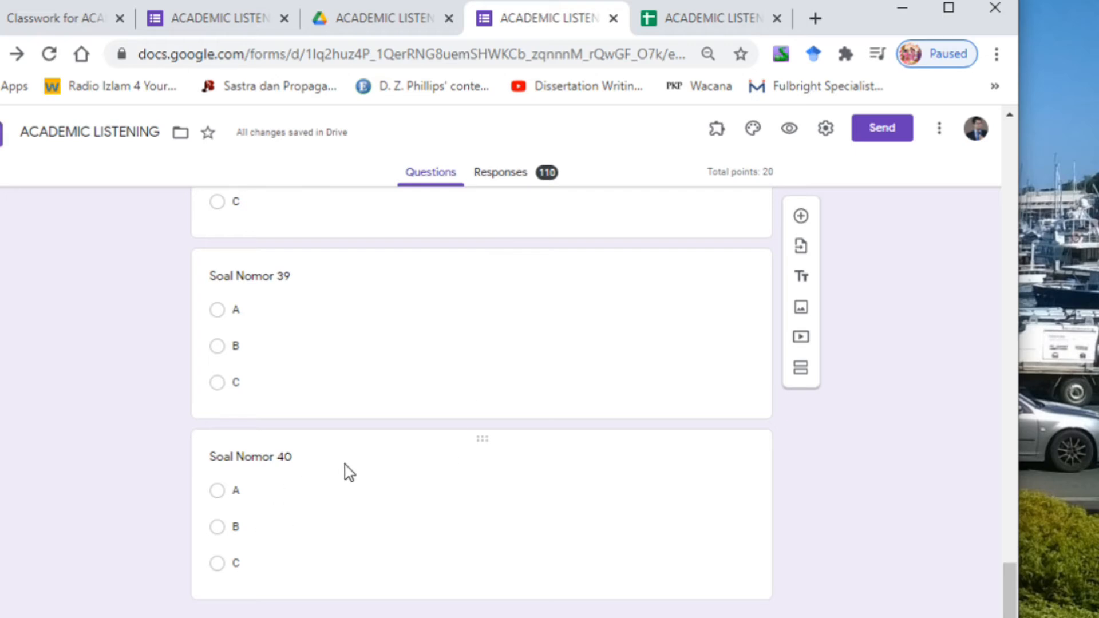
Return to Soal Nomor 31 and open it to examine its multiple-choice options and marked correct answer.
{"action": "scroll", "coordinate": [348, 468], "scroll_direction": "up", "scroll_amount": 20}
{"action": "scroll", "coordinate": [350, 461], "scroll_direction": "up", "scroll_amount": 10}
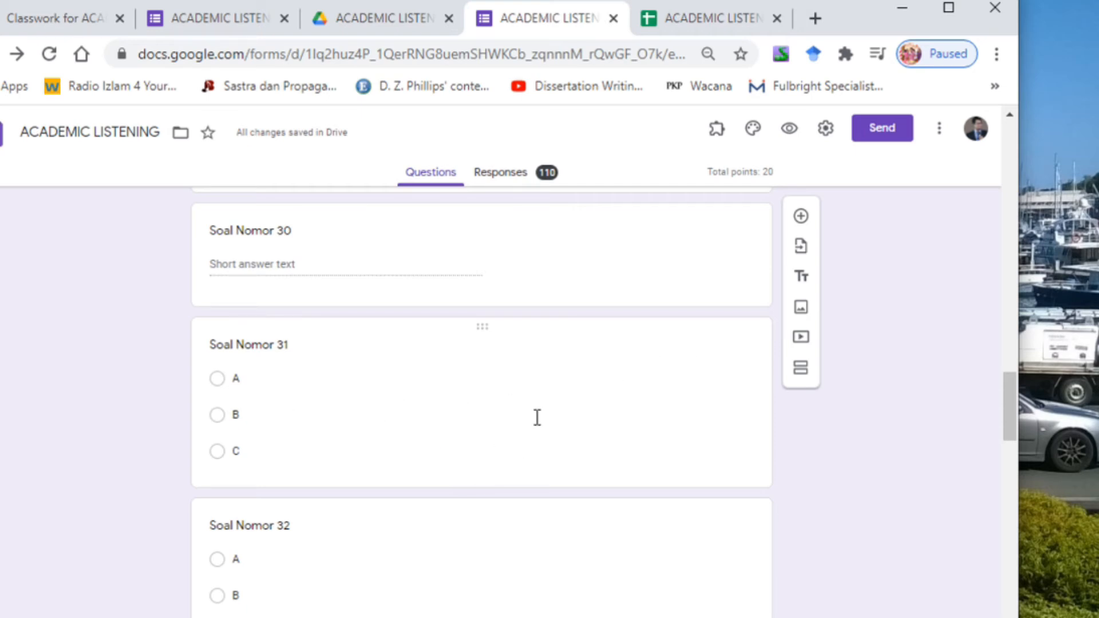
{"action": "left_click", "coordinate": [452, 407]}
{"action": "scroll", "coordinate": [219, 469], "scroll_direction": "up", "scroll_amount": 2}
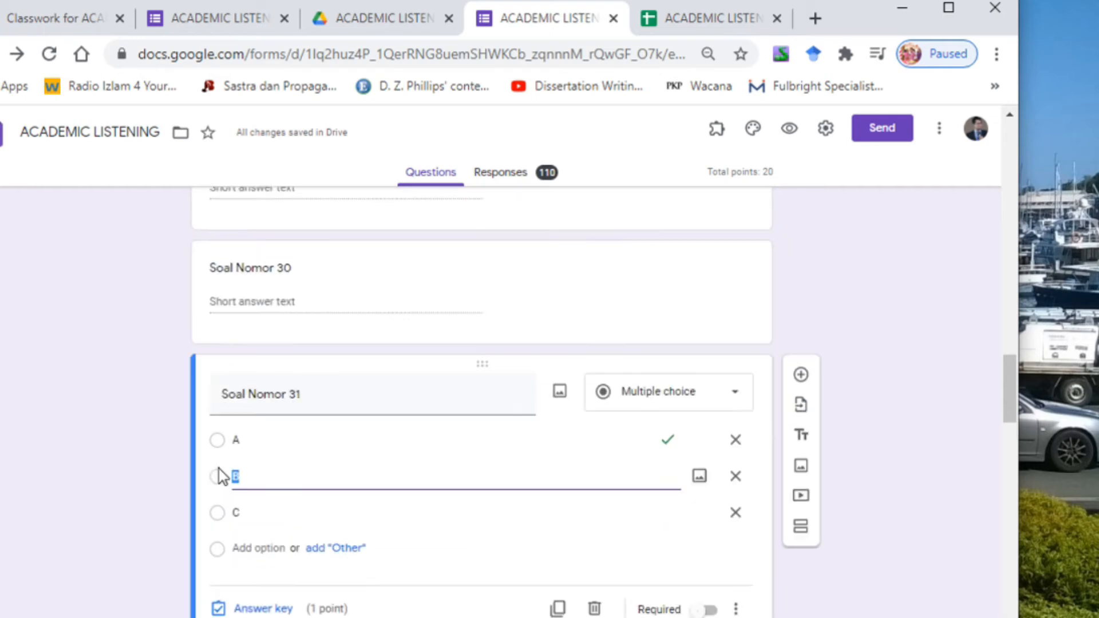
Open Soal Nomor 28 to examine its accepted short answers, and compare it with the multiple-choice questions further down.
{"action": "scroll", "coordinate": [219, 468], "scroll_direction": "up", "scroll_amount": 6}
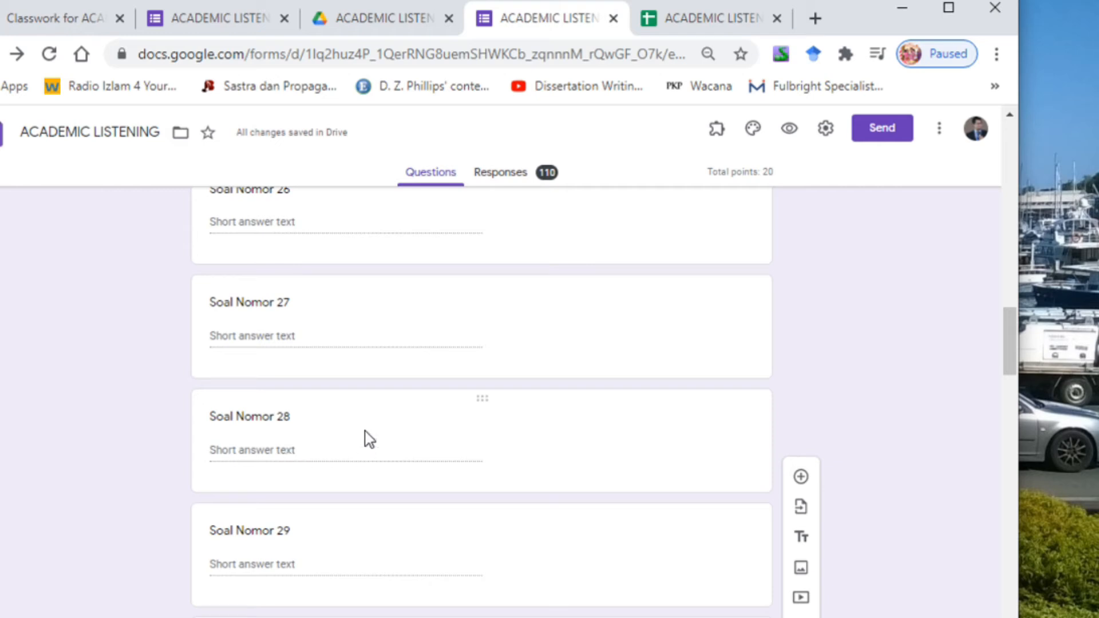
{"action": "left_click", "coordinate": [329, 453]}
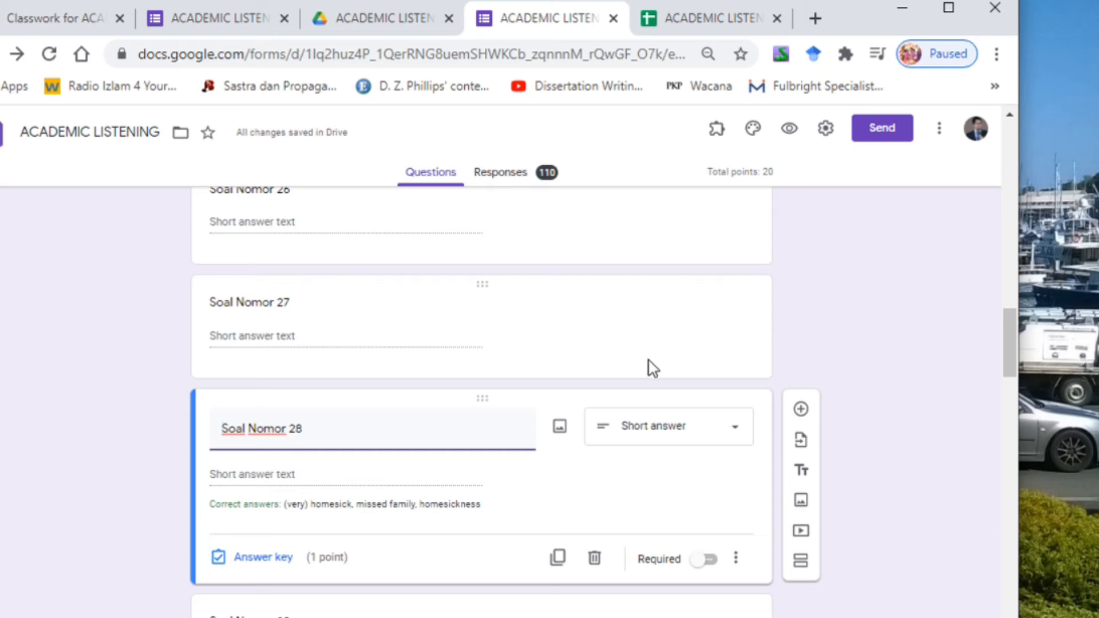
{"action": "scroll", "coordinate": [454, 437], "scroll_direction": "down", "scroll_amount": 20}
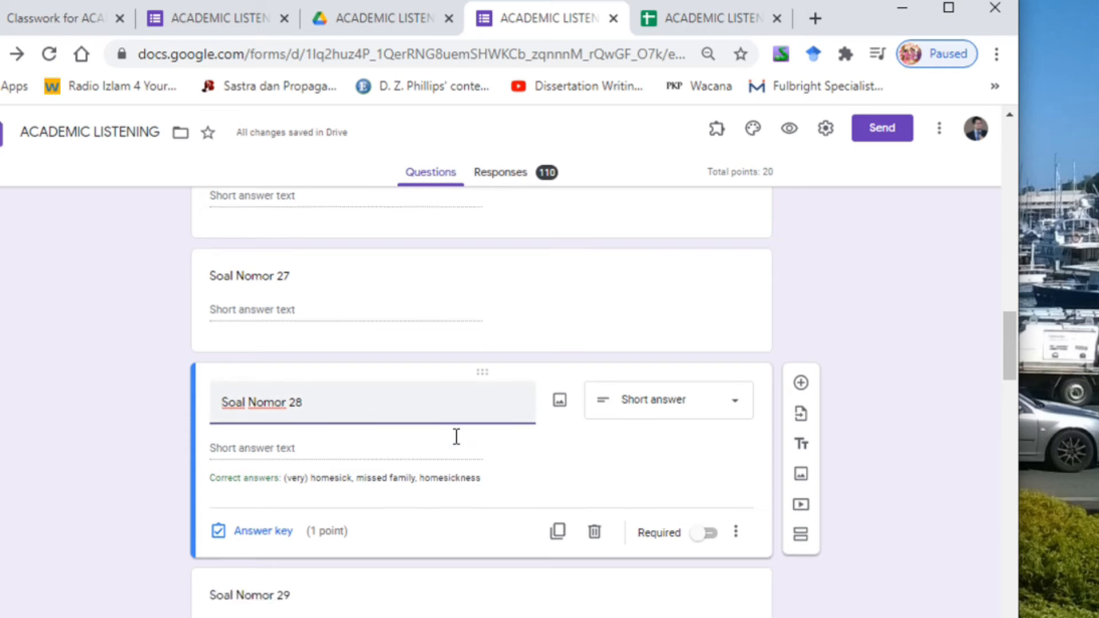
{"action": "scroll", "coordinate": [459, 453], "scroll_direction": "down", "scroll_amount": 6}
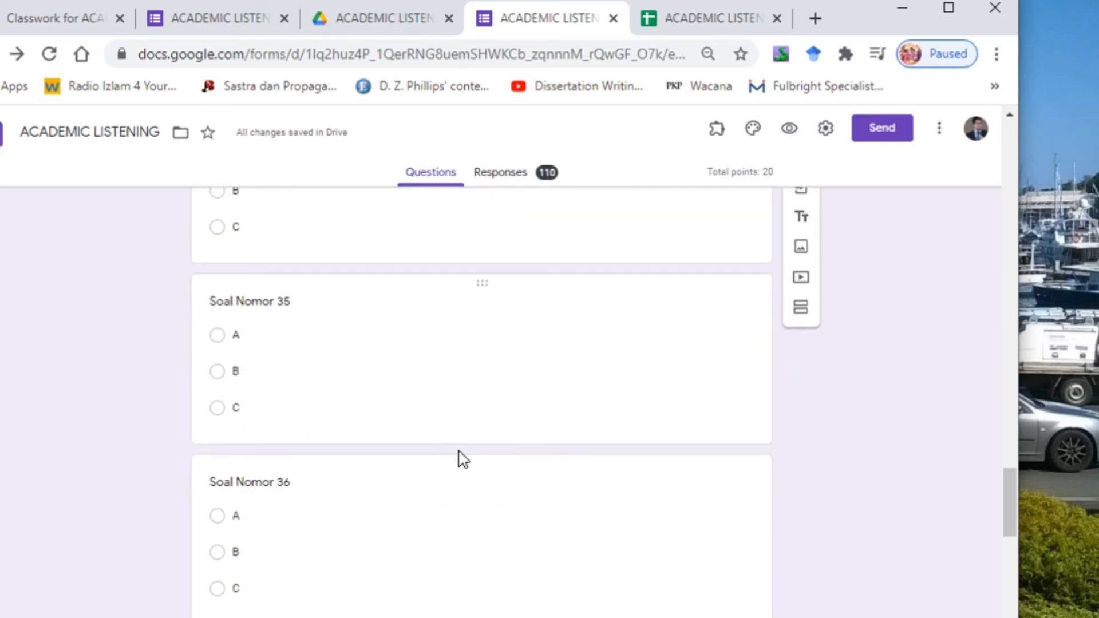
{"action": "scroll", "coordinate": [460, 455], "scroll_direction": "up", "scroll_amount": 20}
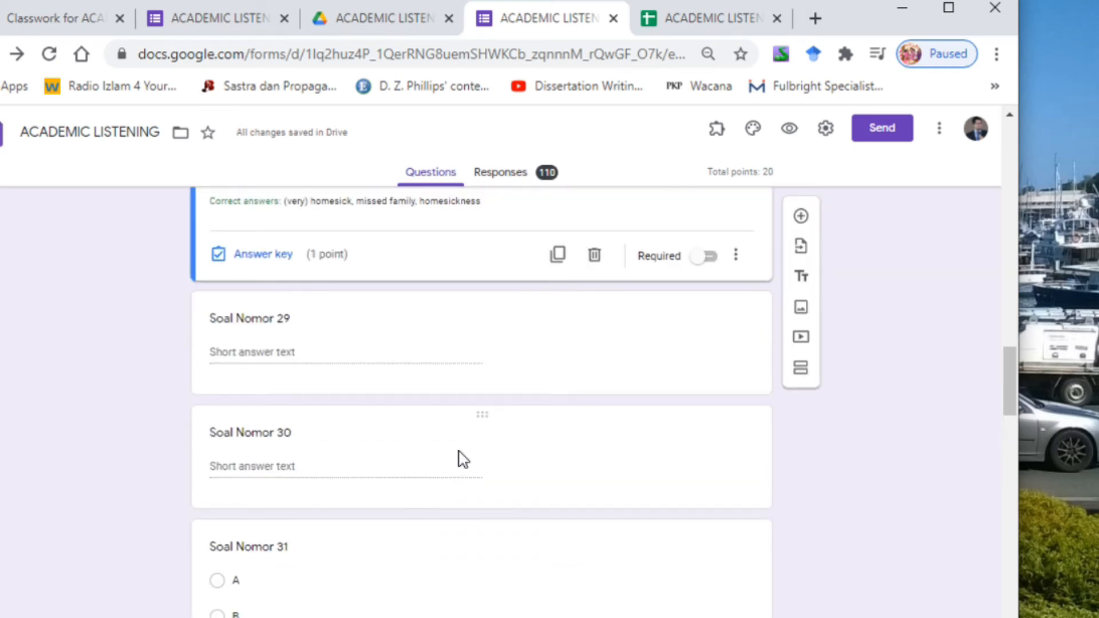
{"action": "scroll", "coordinate": [464, 458], "scroll_direction": "up", "scroll_amount": 3}
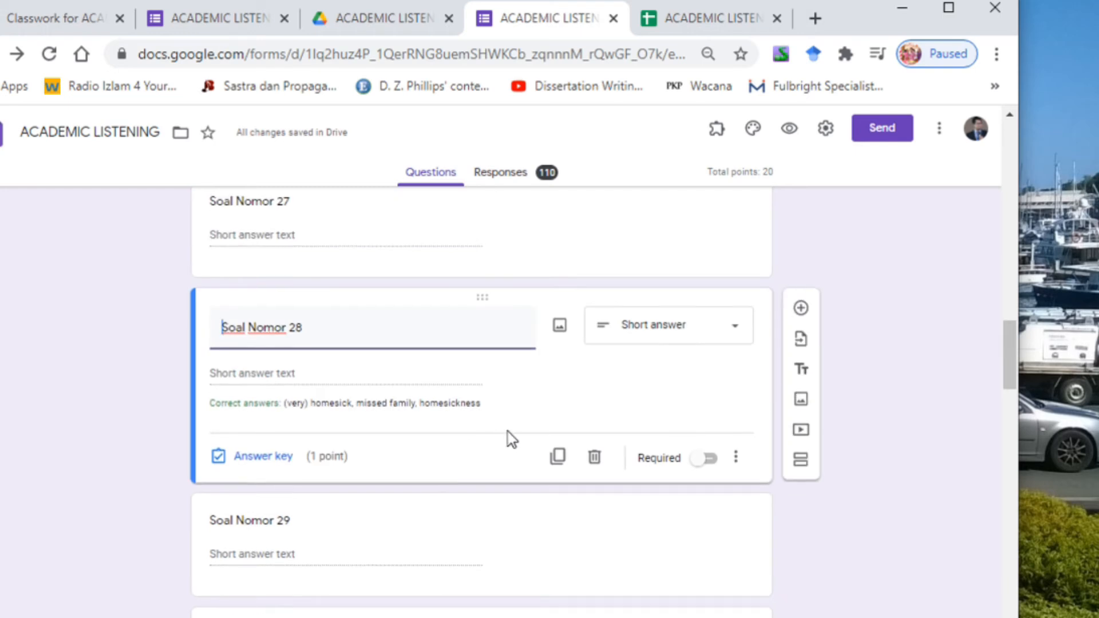
Review the three-section layout back to the start of the form and select the instruction text in the first section's description.
{"action": "scroll", "coordinate": [536, 427], "scroll_direction": "up", "scroll_amount": 10}
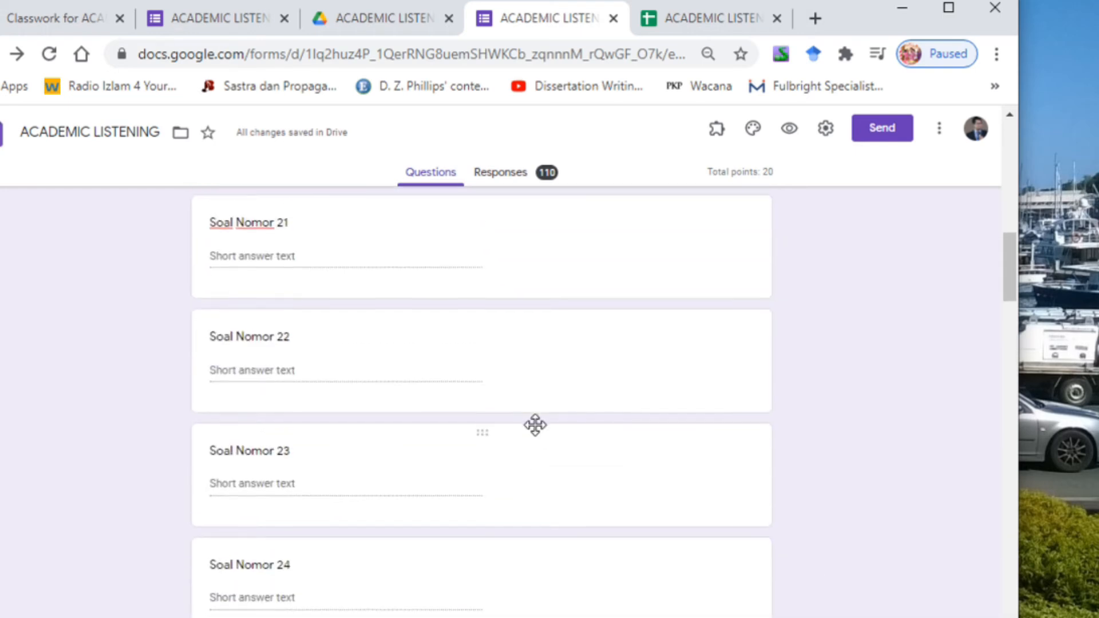
{"action": "scroll", "coordinate": [536, 427], "scroll_direction": "up", "scroll_amount": 6}
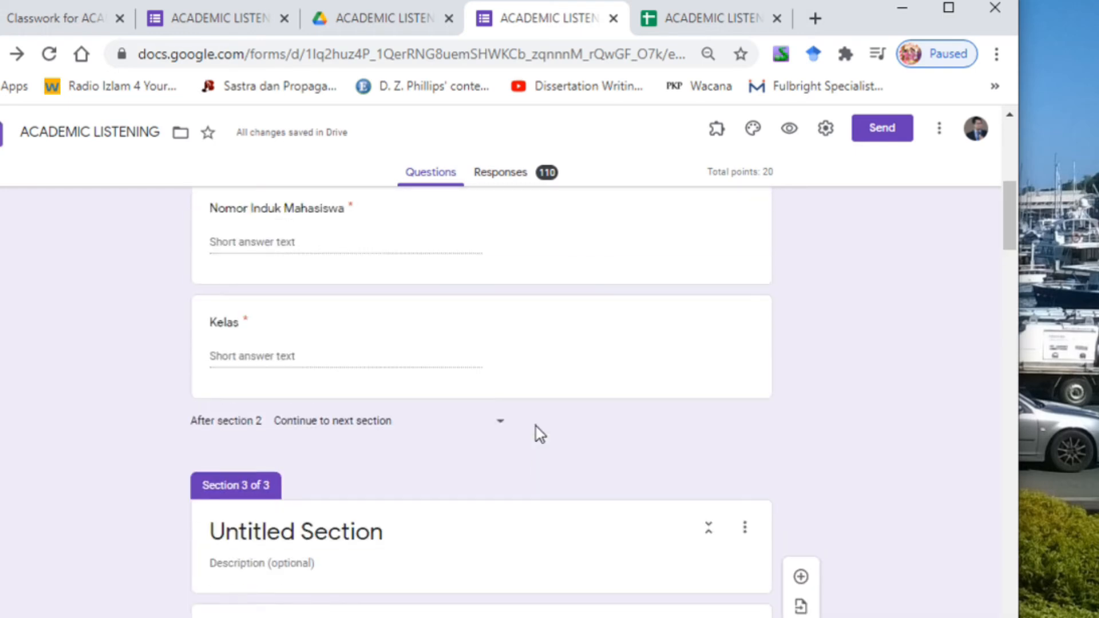
{"action": "scroll", "coordinate": [536, 427], "scroll_direction": "up", "scroll_amount": 8}
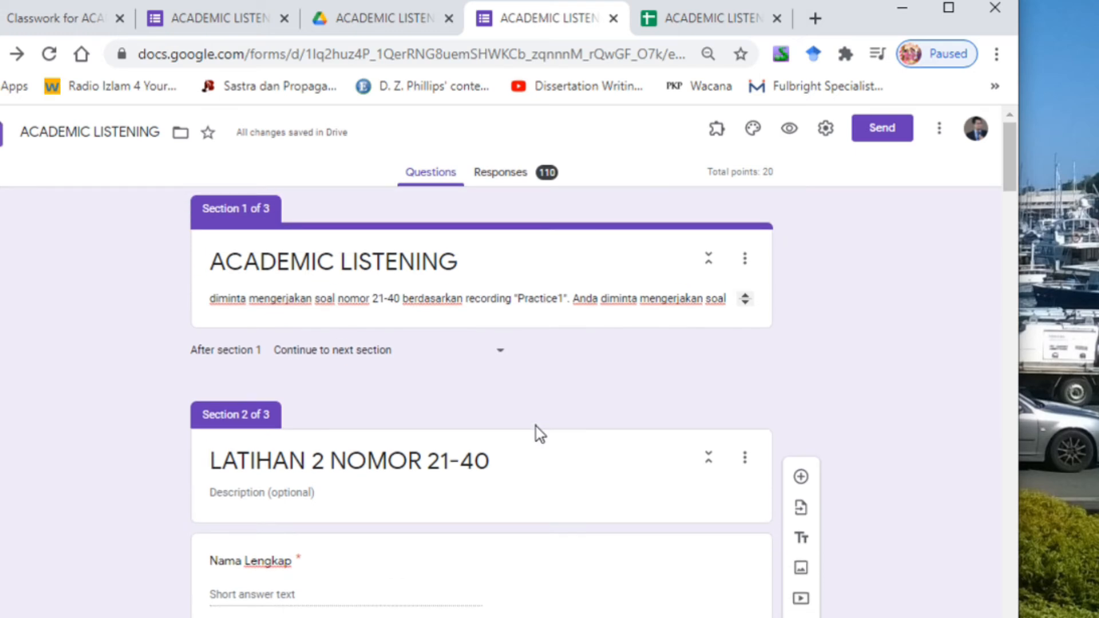
{"action": "scroll", "coordinate": [585, 374], "scroll_direction": "down", "scroll_amount": 3}
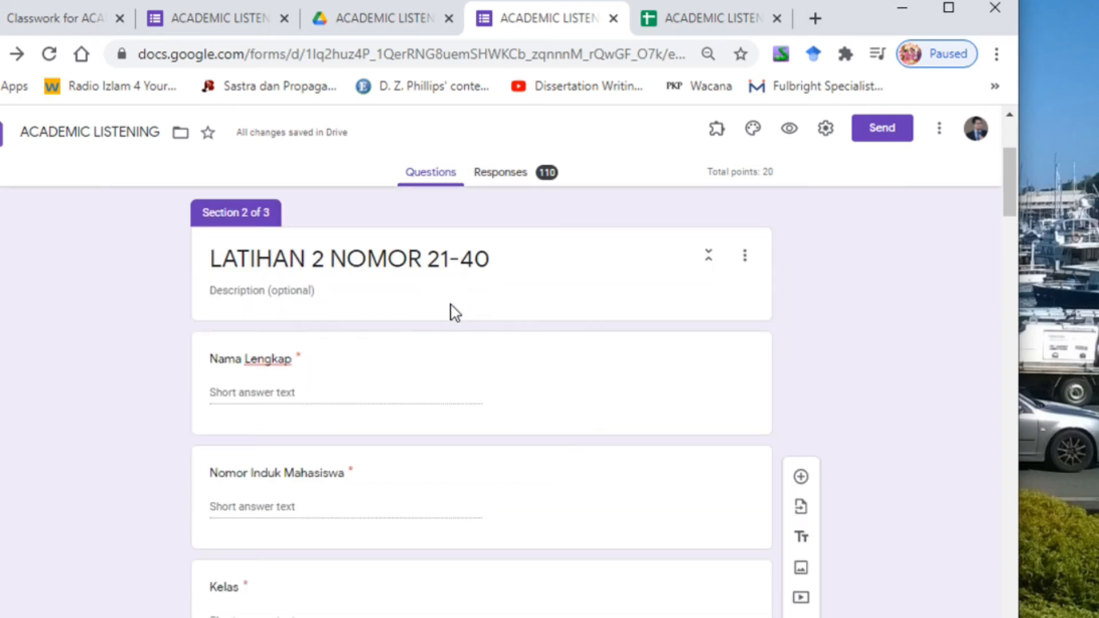
{"action": "scroll", "coordinate": [590, 351], "scroll_direction": "down", "scroll_amount": 10}
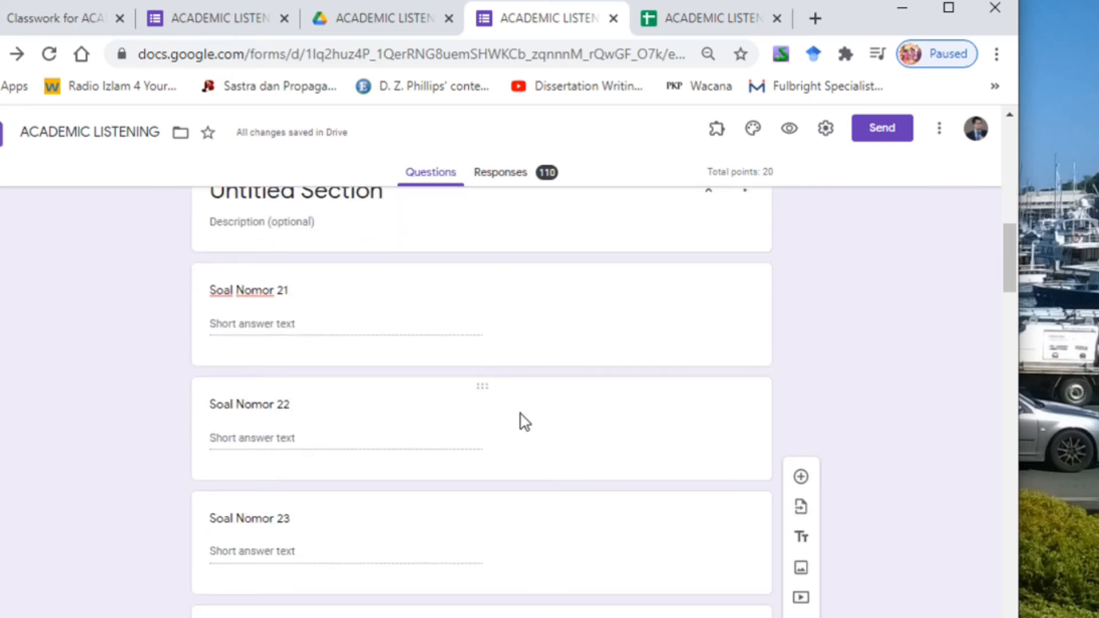
{"action": "scroll", "coordinate": [592, 383], "scroll_direction": "up", "scroll_amount": 10}
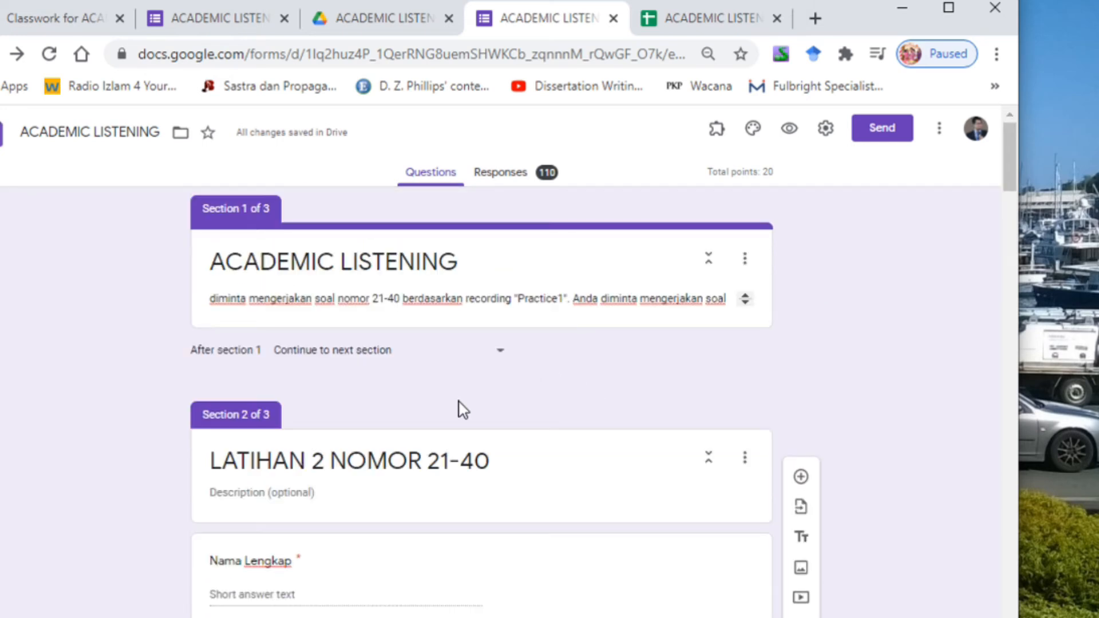
{"action": "scroll", "coordinate": [552, 395], "scroll_direction": "down", "scroll_amount": 5}
{"action": "scroll", "coordinate": [552, 395], "scroll_direction": "up", "scroll_amount": 5}
{"action": "triple_click", "coordinate": [520, 298]}
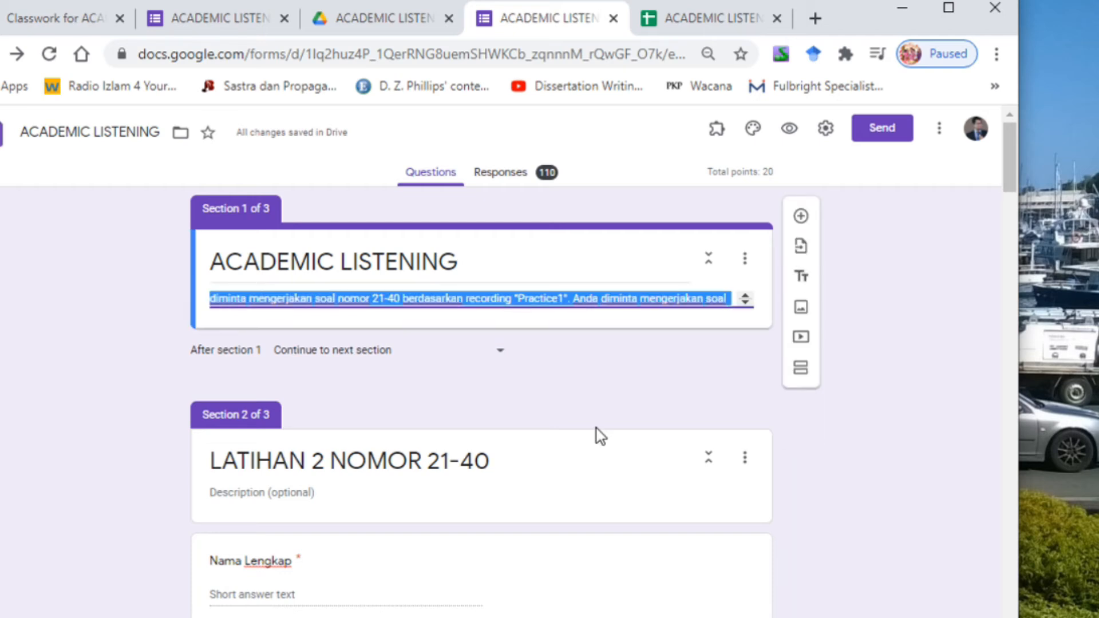
Open the quiz's settings and examine the general options, trying the email address collection option on and off.
{"action": "scroll", "coordinate": [599, 453], "scroll_direction": "down", "scroll_amount": 8}
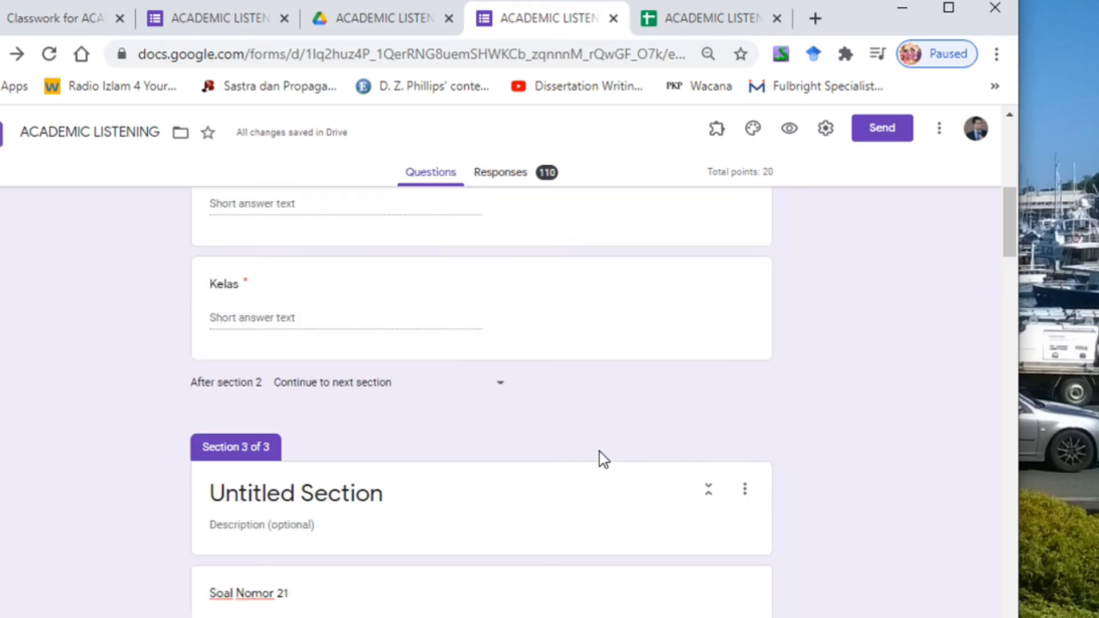
{"action": "scroll", "coordinate": [599, 449], "scroll_direction": "up", "scroll_amount": 6}
{"action": "scroll", "coordinate": [599, 447], "scroll_direction": "up", "scroll_amount": 2}
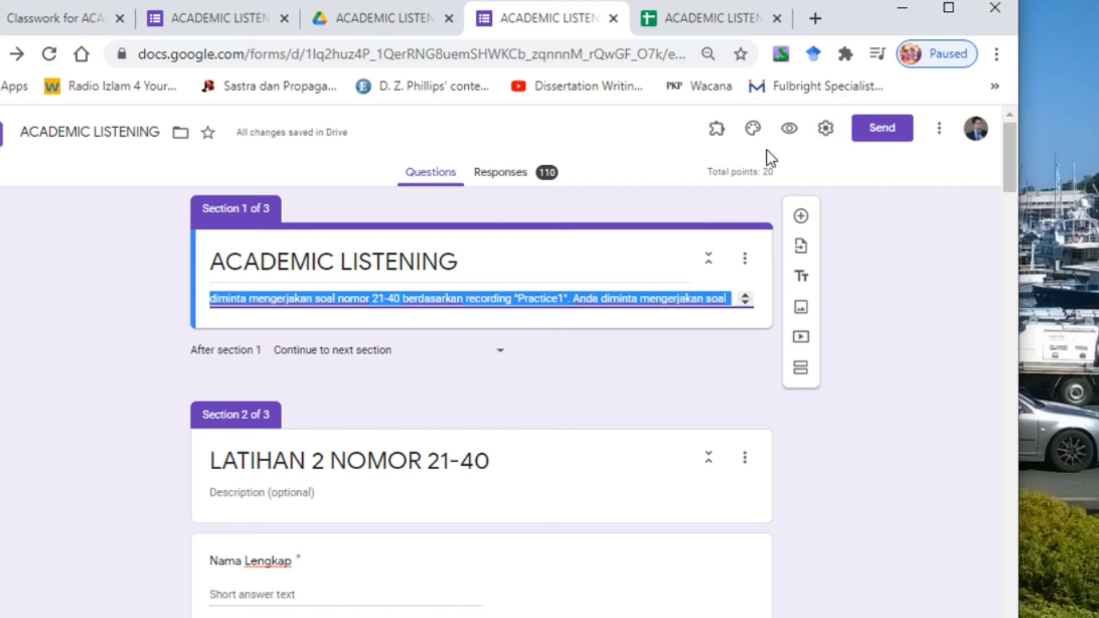
{"action": "left_click", "coordinate": [826, 129]}
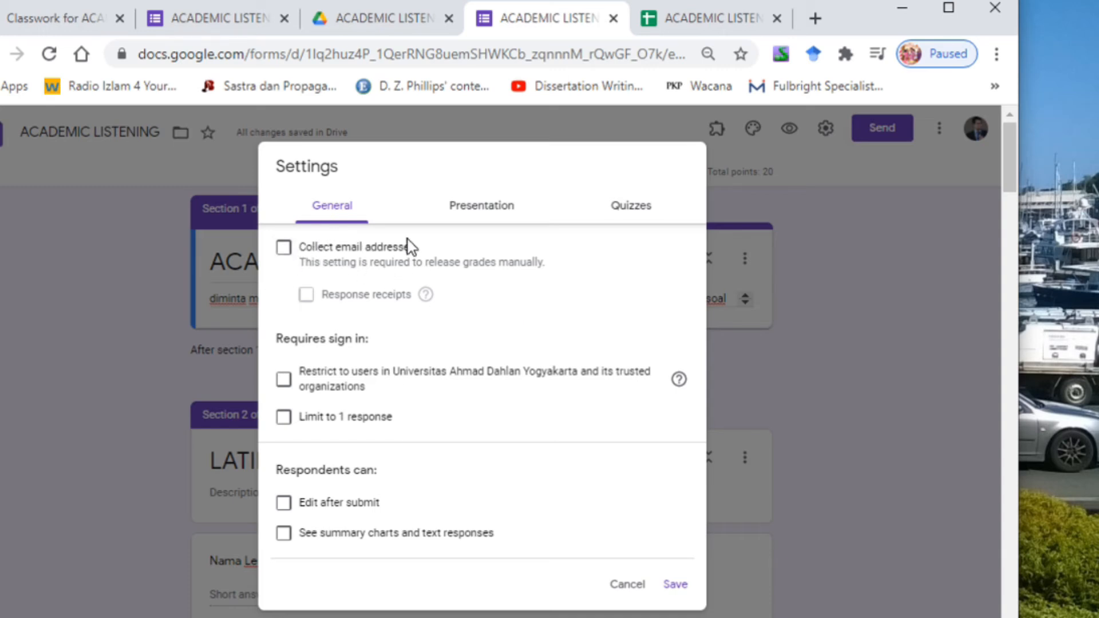
{"action": "left_click", "coordinate": [285, 248]}
{"action": "left_click", "coordinate": [285, 249]}
{"action": "key", "text": "Tab"}
Examine the presentation and quiz options down to what respondents can see, and close the settings without saving.
{"action": "left_click", "coordinate": [481, 217]}
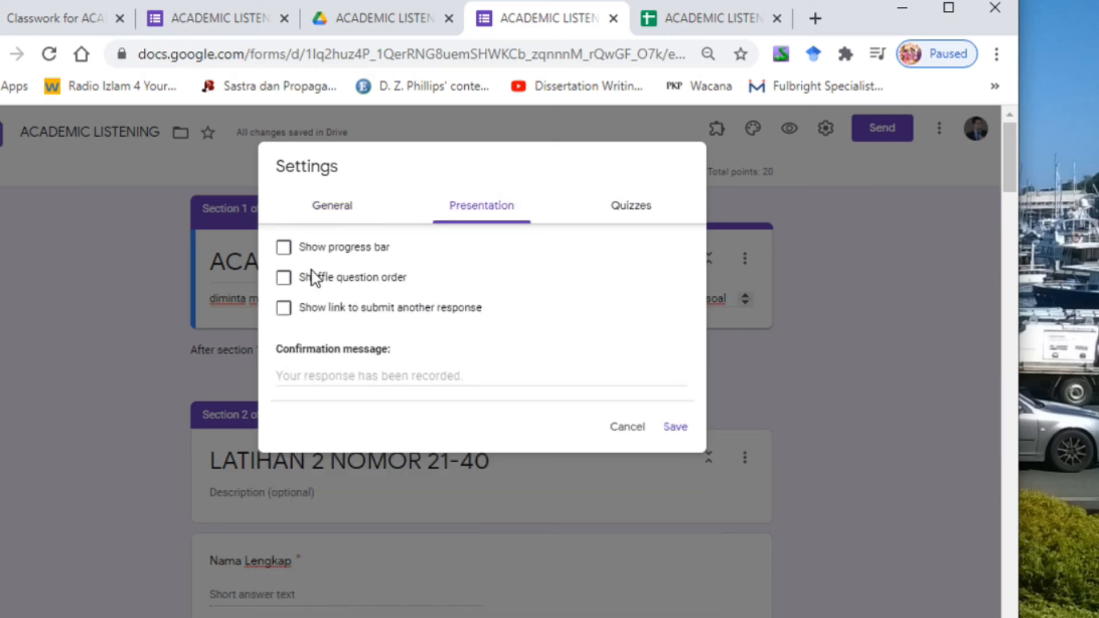
{"action": "left_click", "coordinate": [631, 207]}
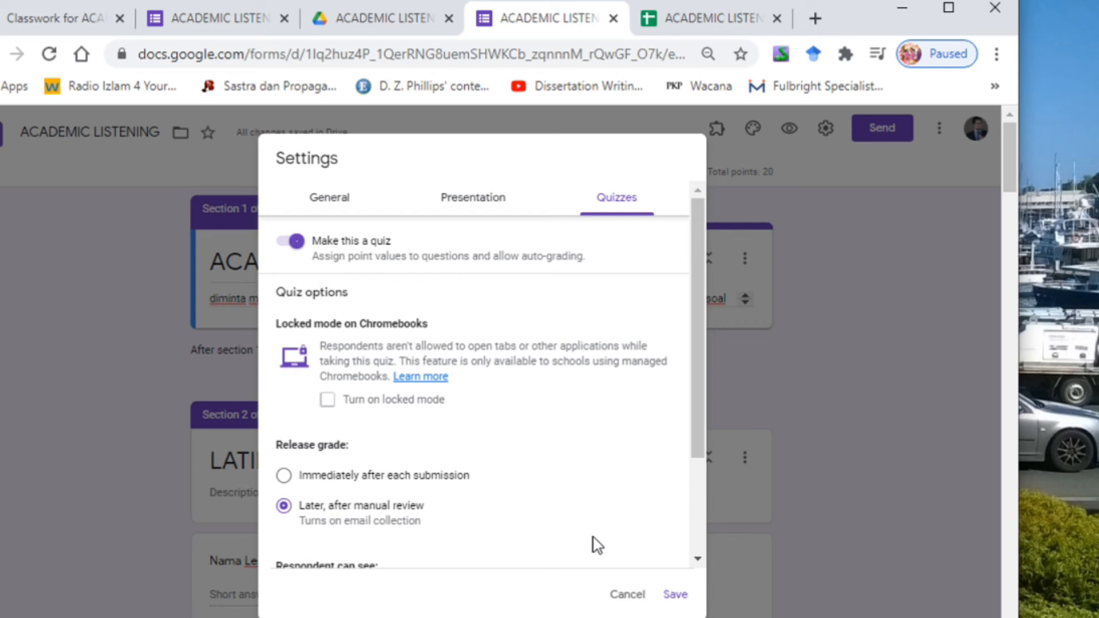
{"action": "left_click_drag", "start_coordinate": [694, 381], "coordinate": [710, 489]}
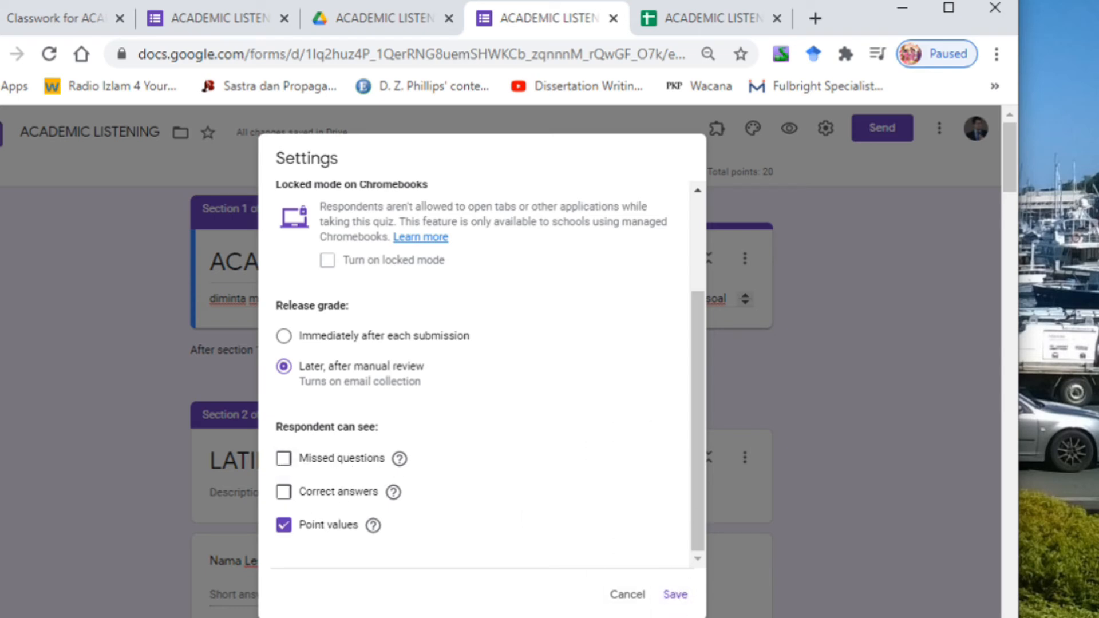
{"action": "left_click", "coordinate": [628, 595]}
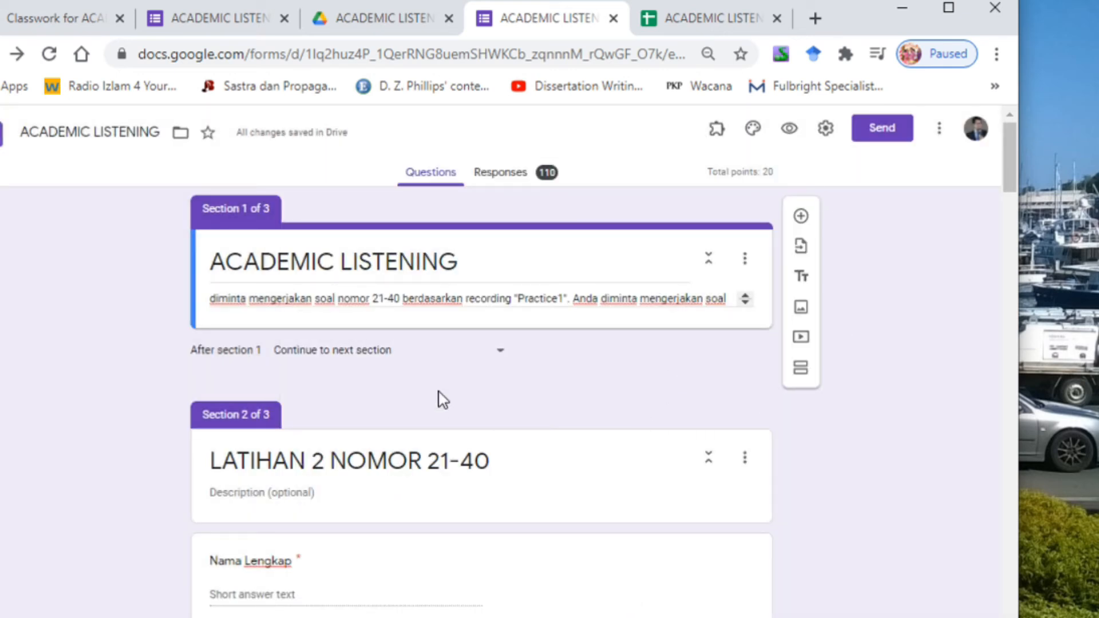
Generate a shortened share link for the ACADEMIC LISTENING form and copy it.
{"action": "scroll", "coordinate": [439, 394], "scroll_direction": "down", "scroll_amount": 2}
{"action": "scroll", "coordinate": [445, 387], "scroll_direction": "up", "scroll_amount": 2}
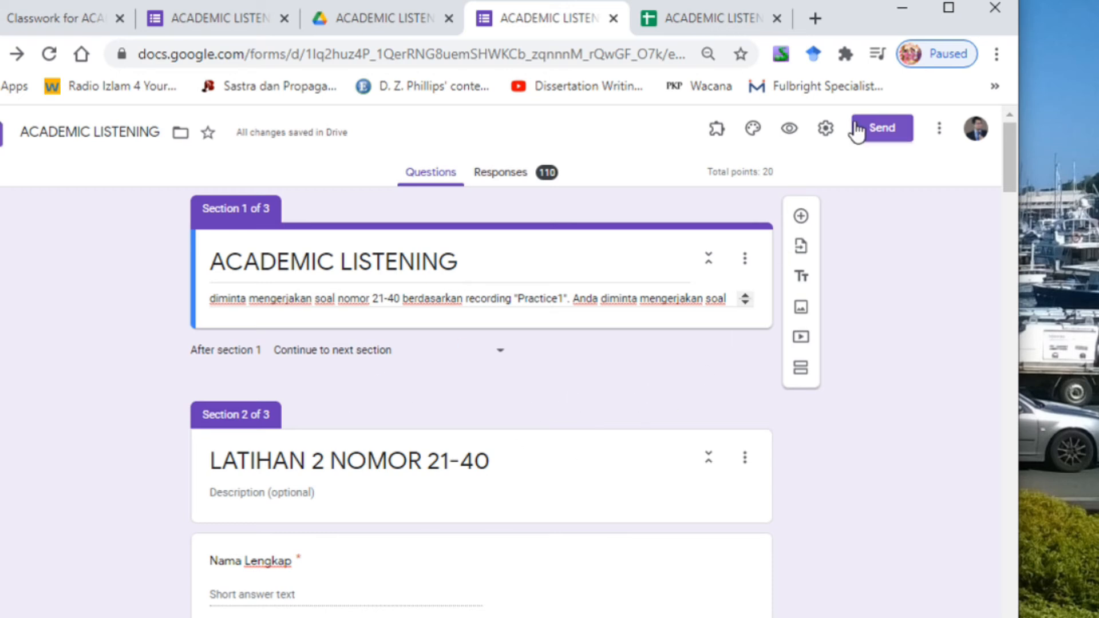
{"action": "left_click", "coordinate": [885, 128]}
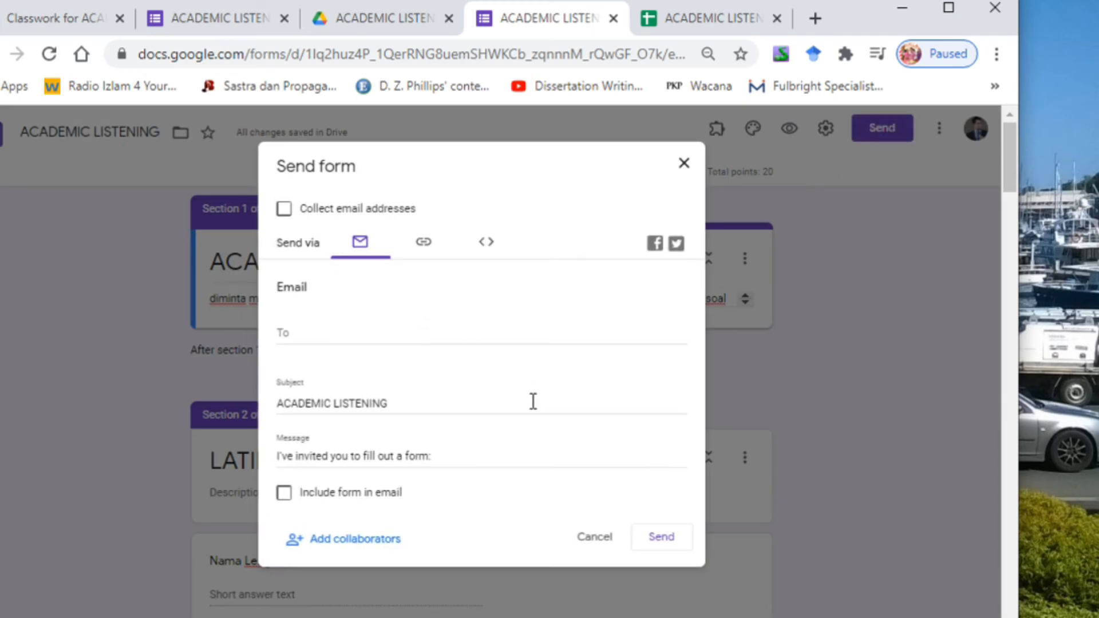
{"action": "left_click", "coordinate": [423, 250]}
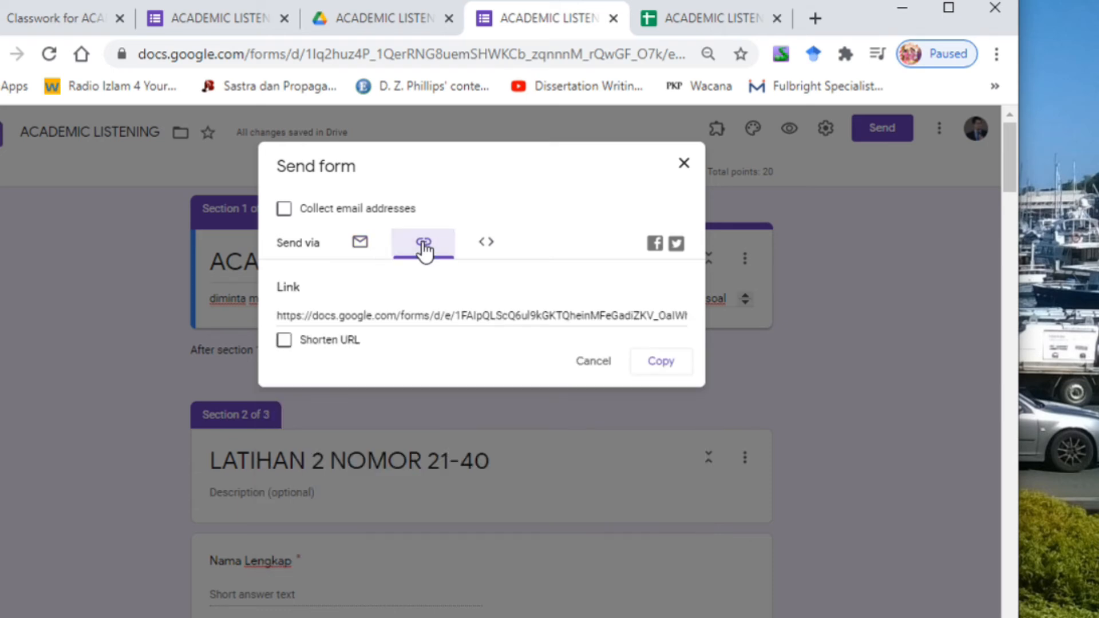
{"action": "left_click", "coordinate": [571, 316]}
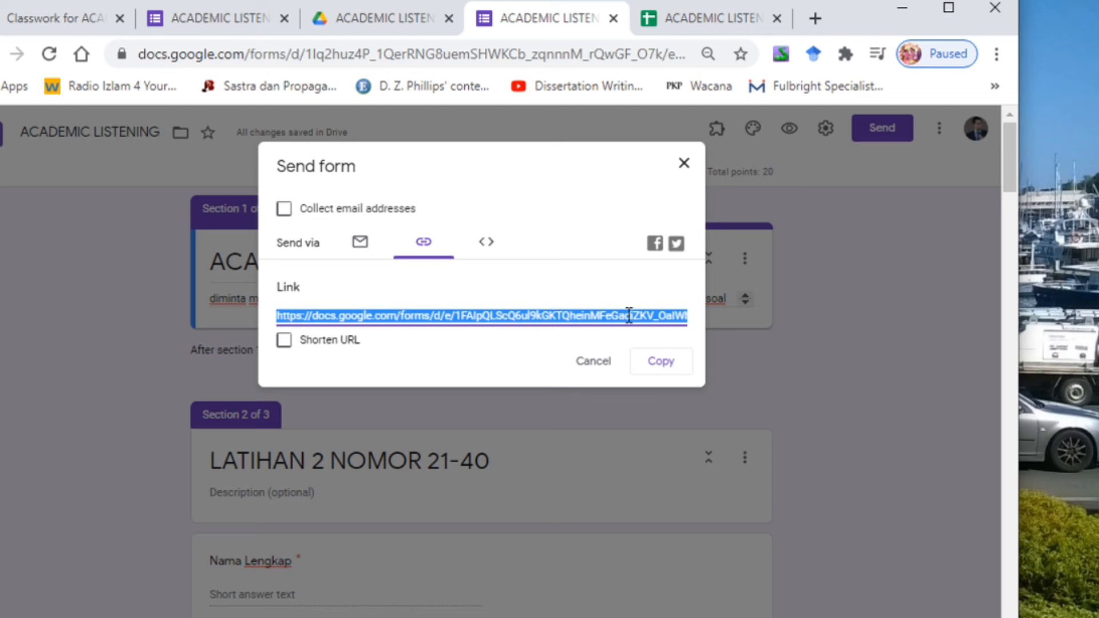
{"action": "left_click", "coordinate": [285, 343]}
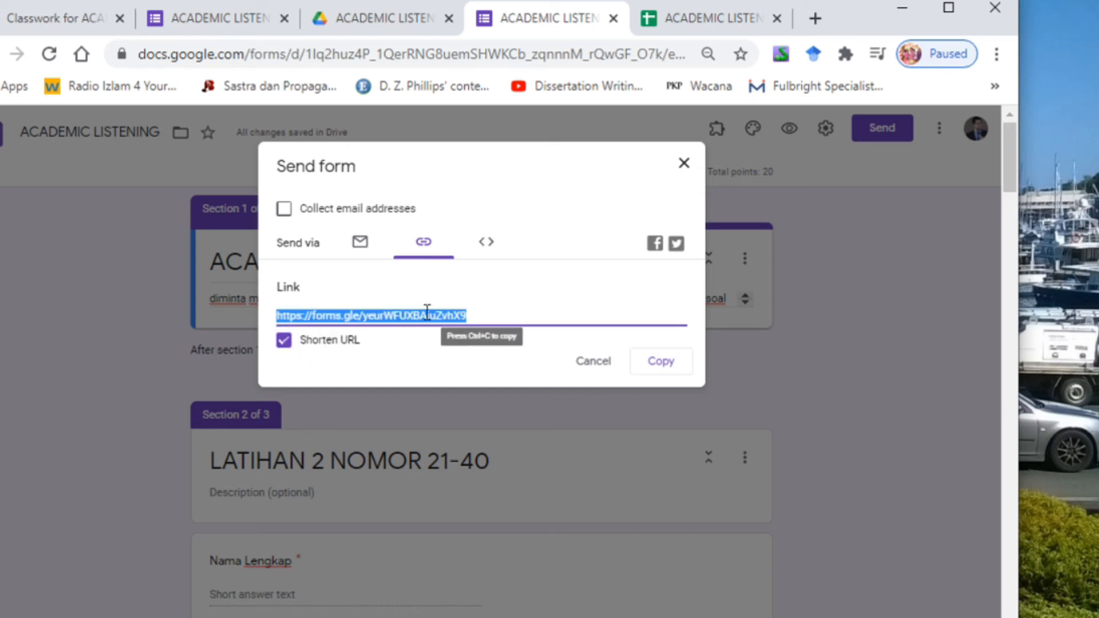
{"action": "left_click", "coordinate": [671, 363]}
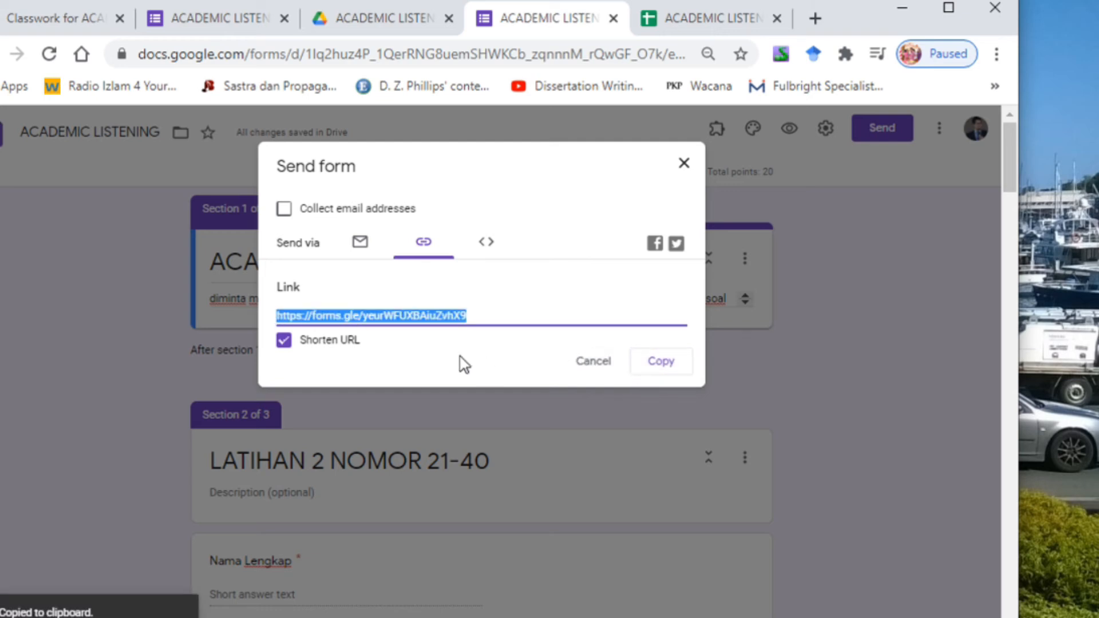
{"action": "left_click", "coordinate": [683, 164]}
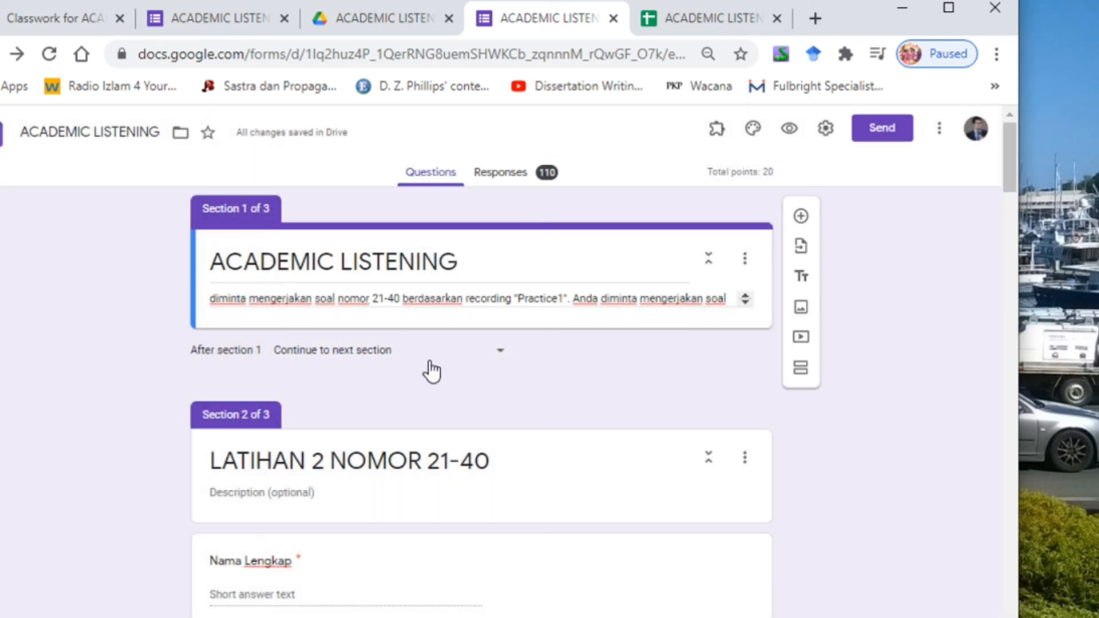
Switch to the Google Classroom assignment and attach the copied ACADEMIC LISTENING form link.
{"action": "left_click", "coordinate": [68, 16]}
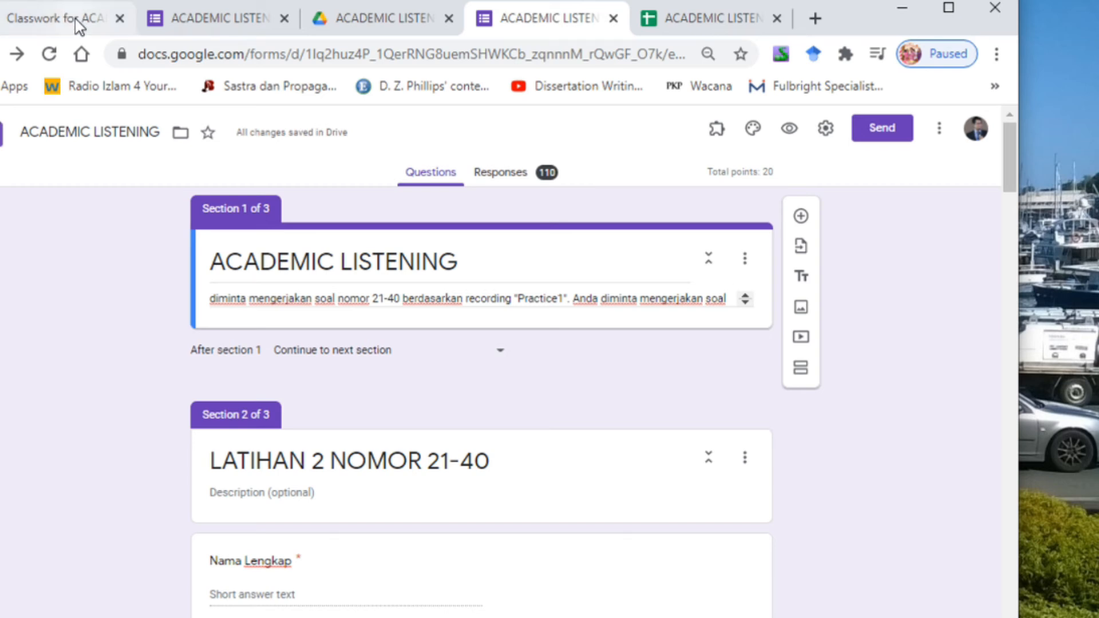
{"action": "scroll", "coordinate": [509, 353], "scroll_direction": "down", "scroll_amount": 1}
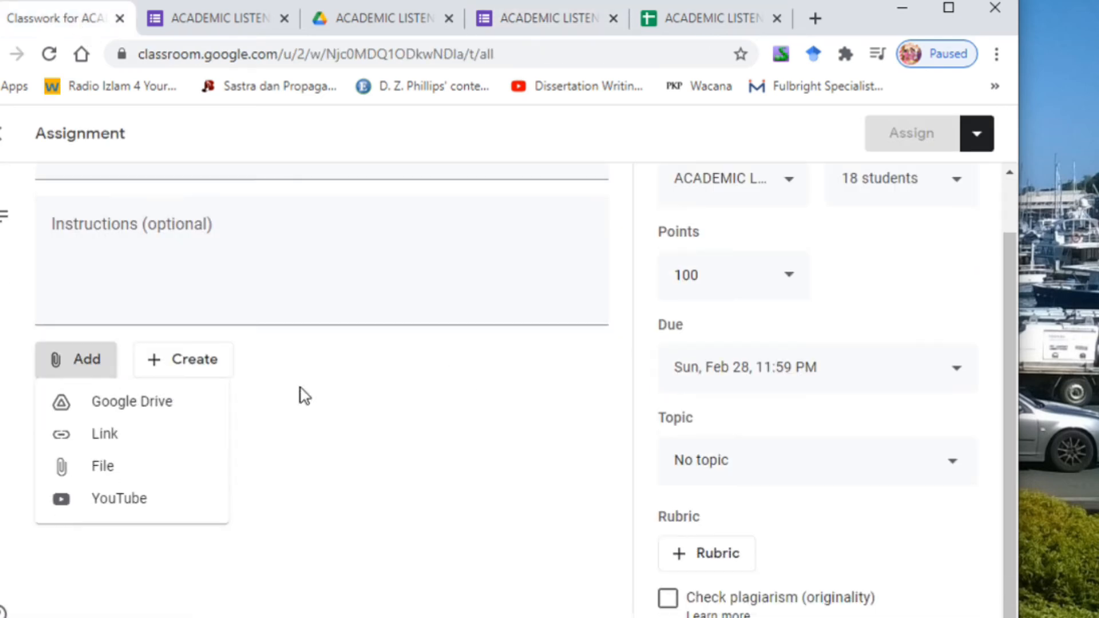
{"action": "left_click", "coordinate": [126, 447]}
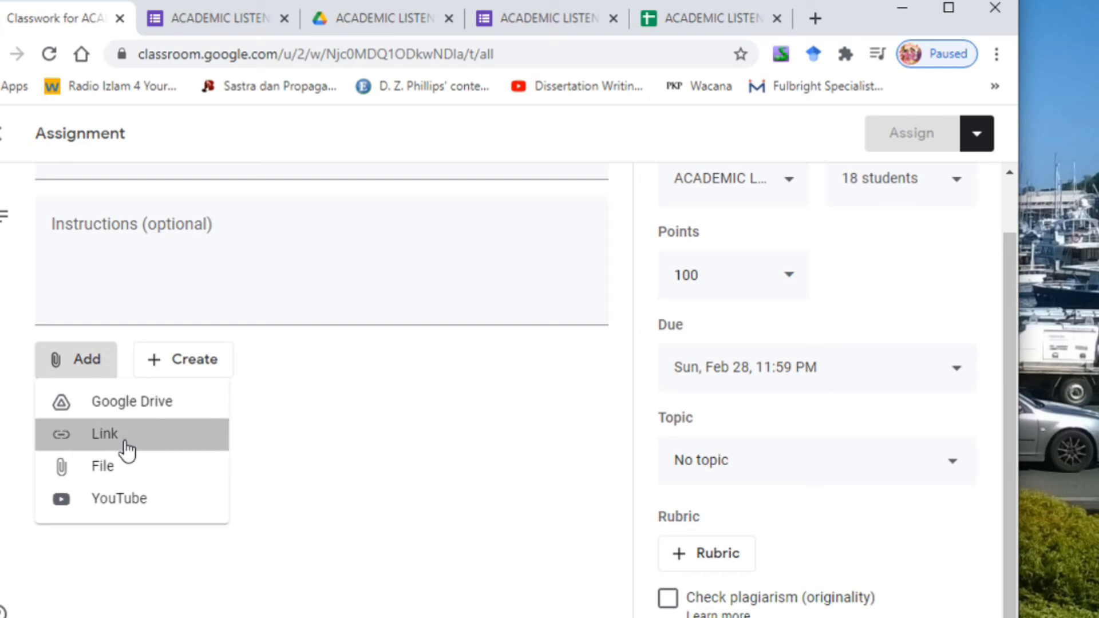
{"action": "left_click", "coordinate": [514, 394]}
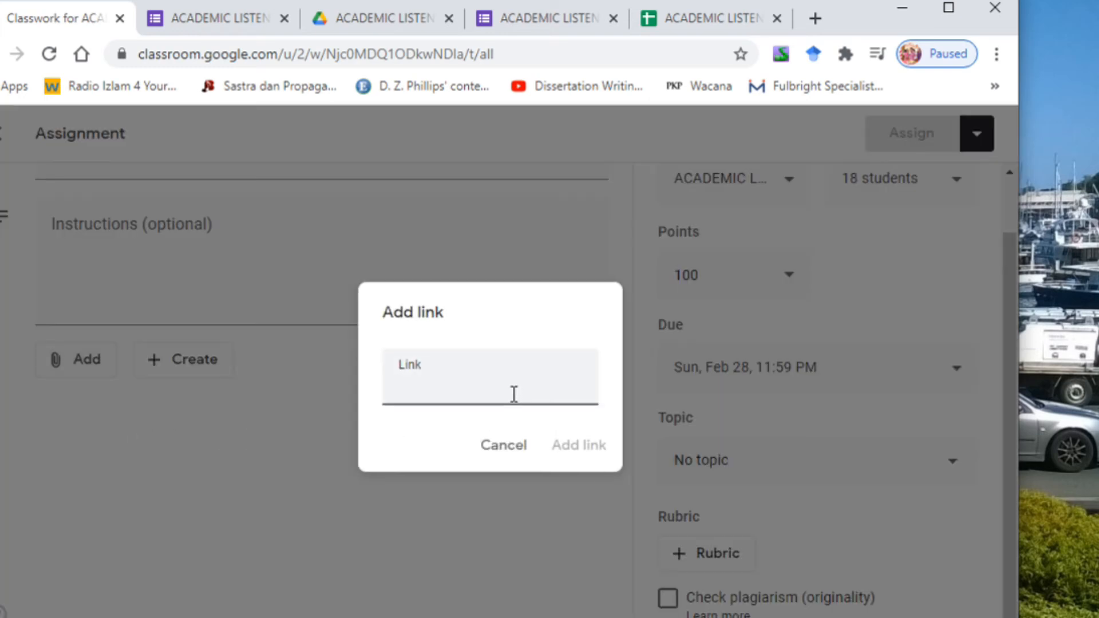
{"action": "key", "text": "ctrl+v"}
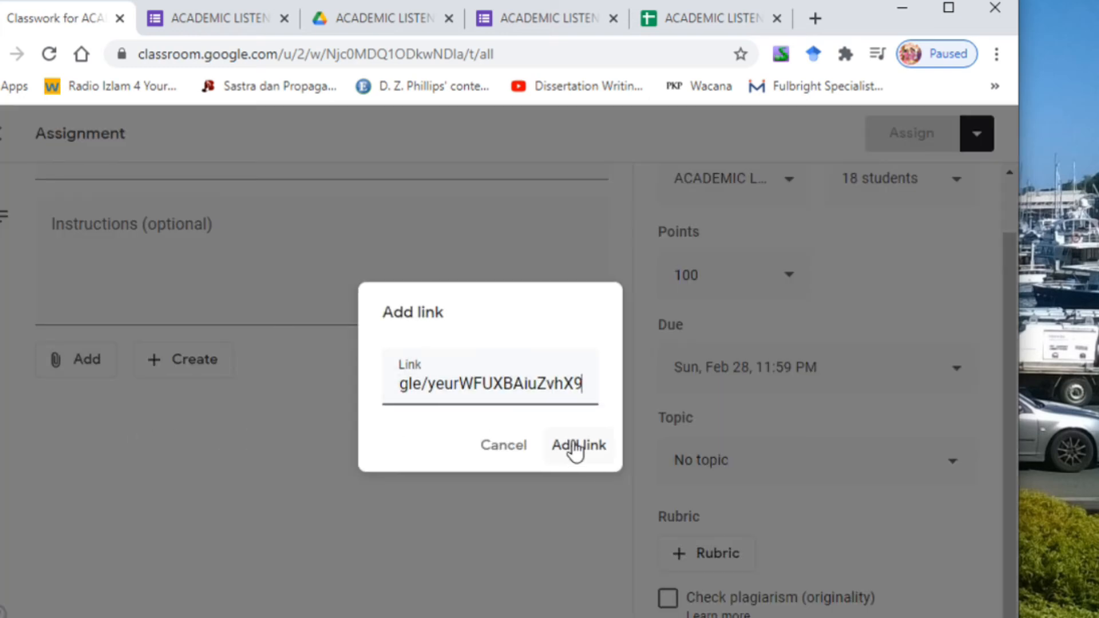
{"action": "left_click", "coordinate": [594, 446]}
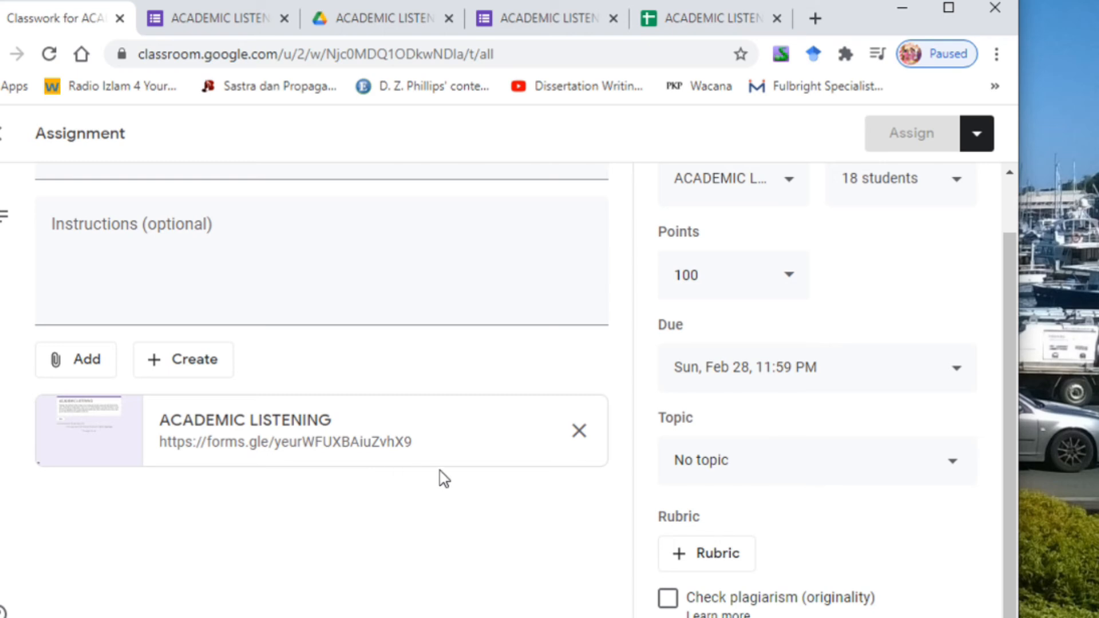
Open the attached form as a respondent and view the instructions and the LATIHAN 2 NOMOR 21-40 identity page.
{"action": "scroll", "coordinate": [444, 478], "scroll_direction": "up", "scroll_amount": 1}
{"action": "scroll", "coordinate": [441, 478], "scroll_direction": "down", "scroll_amount": 1}
{"action": "left_click", "coordinate": [255, 435]}
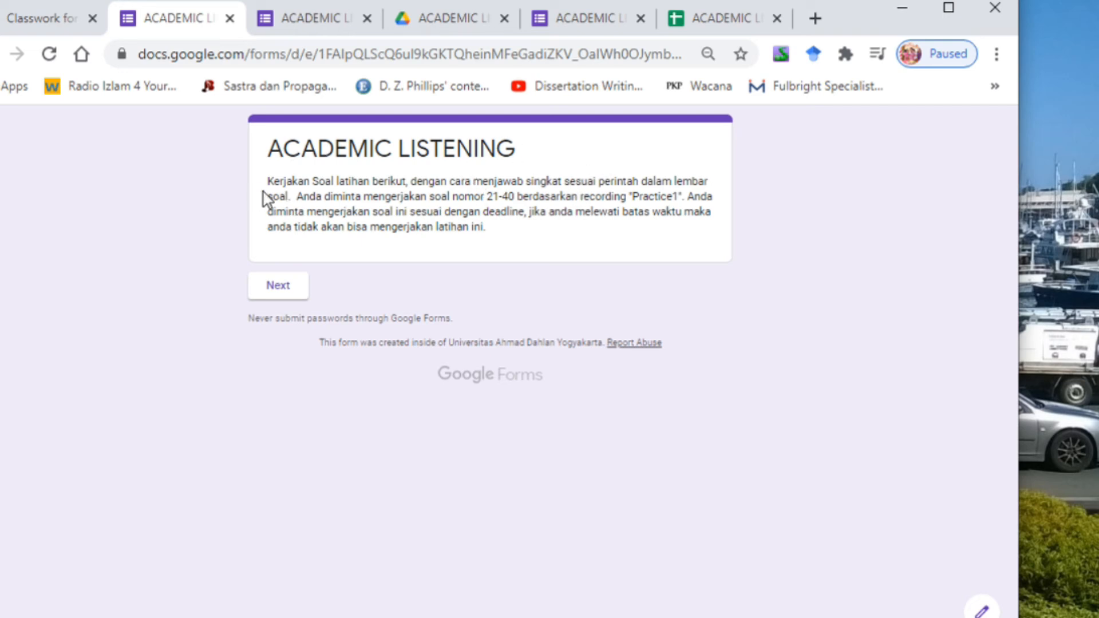
{"action": "left_click", "coordinate": [295, 292]}
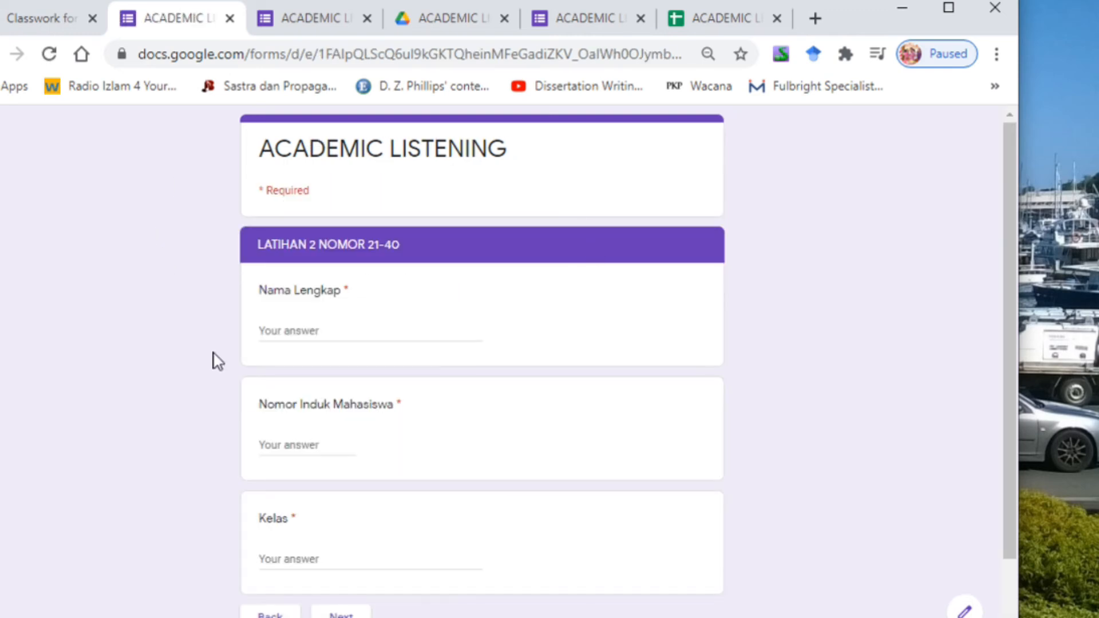
{"action": "scroll", "coordinate": [530, 390], "scroll_direction": "down", "scroll_amount": 2}
{"action": "scroll", "coordinate": [486, 351], "scroll_direction": "up", "scroll_amount": 1}
{"action": "scroll", "coordinate": [483, 345], "scroll_direction": "up", "scroll_amount": 1}
Compare the form editor's first two sections with the respondent's view of the identity page.
{"action": "left_click", "coordinate": [578, 17]}
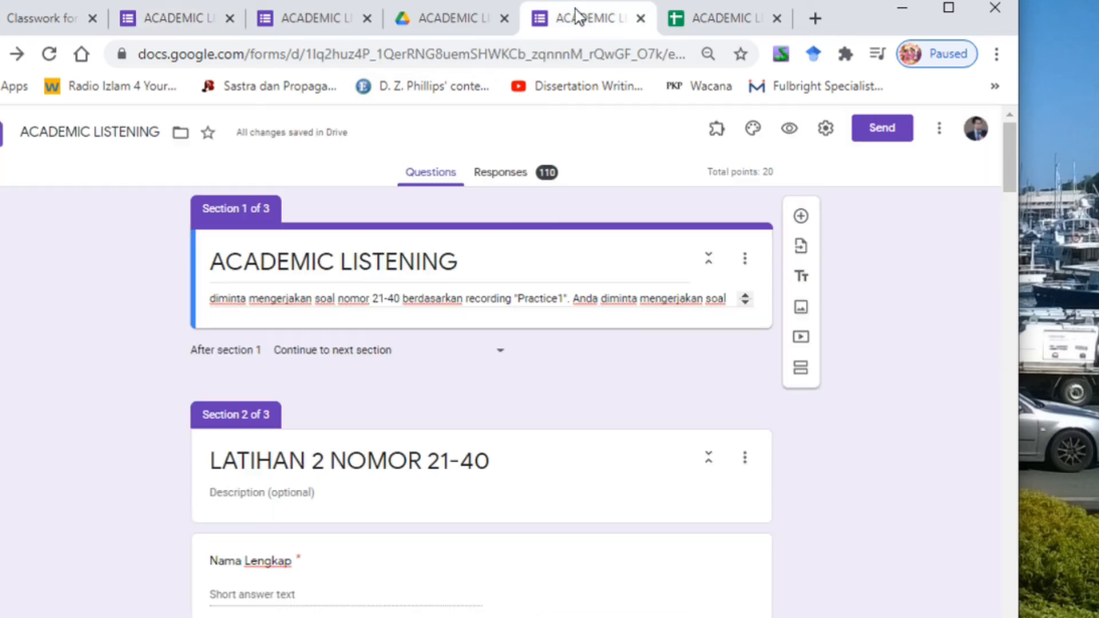
{"action": "scroll", "coordinate": [596, 294], "scroll_direction": "down", "scroll_amount": 3}
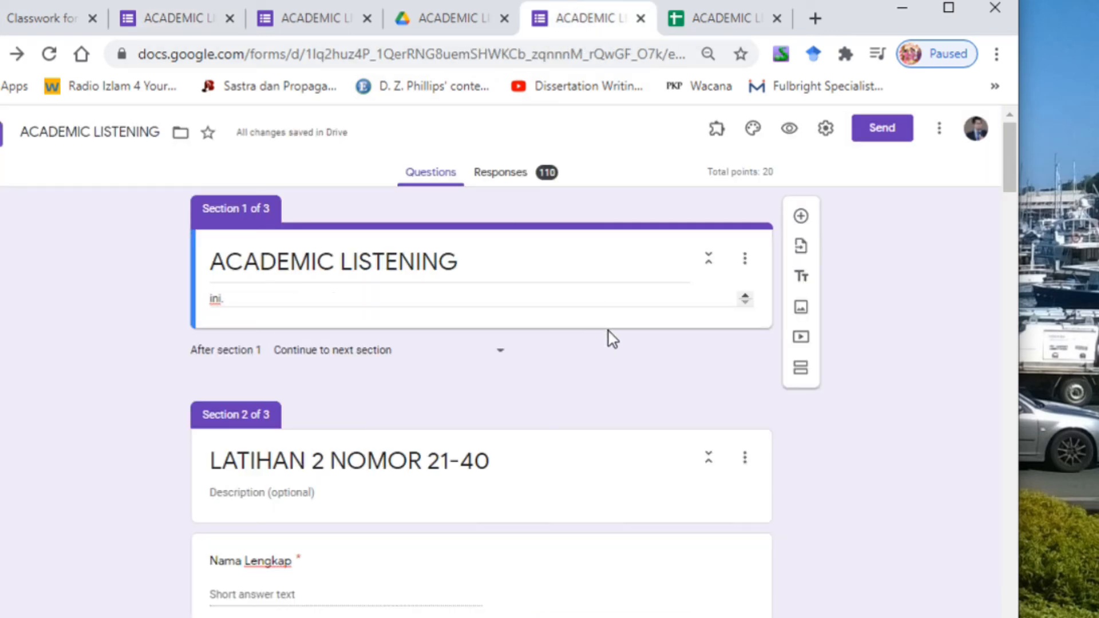
{"action": "scroll", "coordinate": [897, 446], "scroll_direction": "down", "scroll_amount": 4}
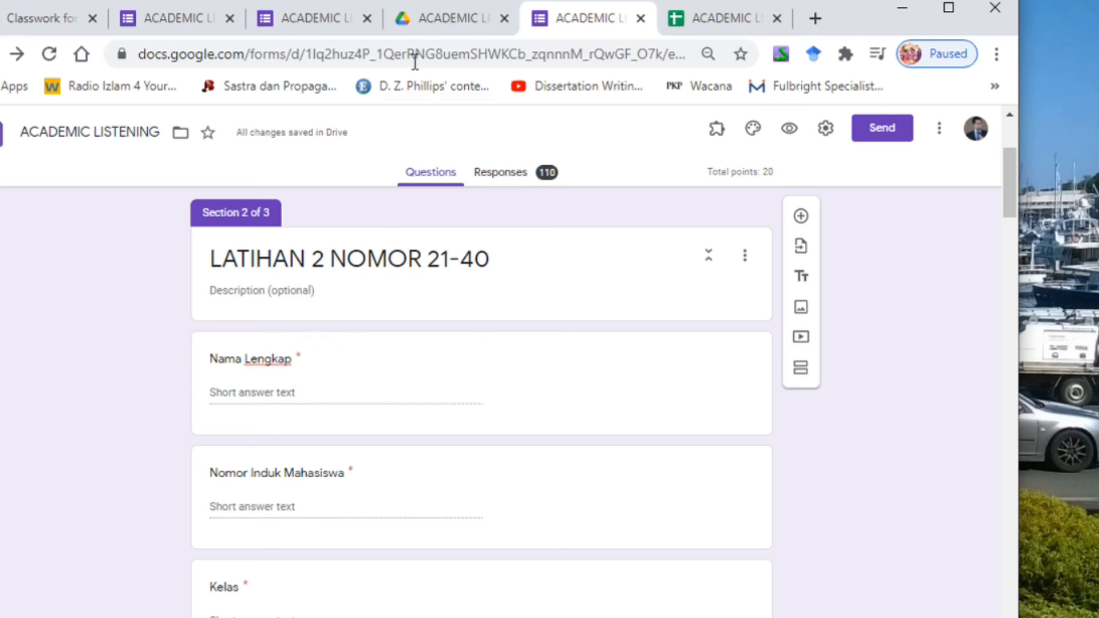
{"action": "left_click", "coordinate": [183, 20]}
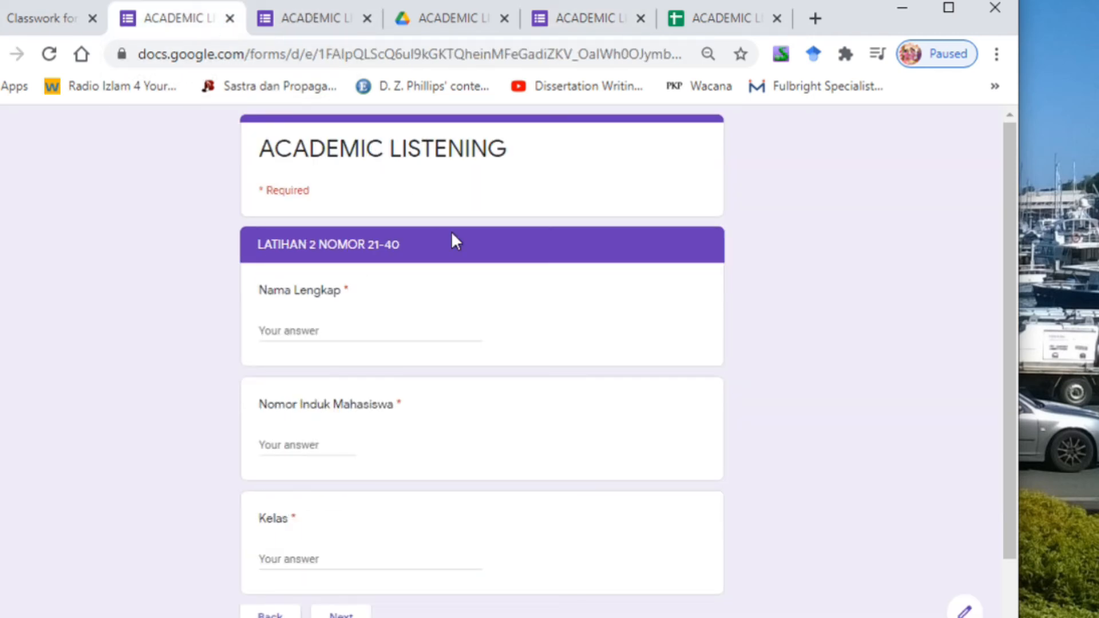
{"action": "scroll", "coordinate": [459, 271], "scroll_direction": "down", "scroll_amount": 2}
{"action": "scroll", "coordinate": [464, 285], "scroll_direction": "up", "scroll_amount": 2}
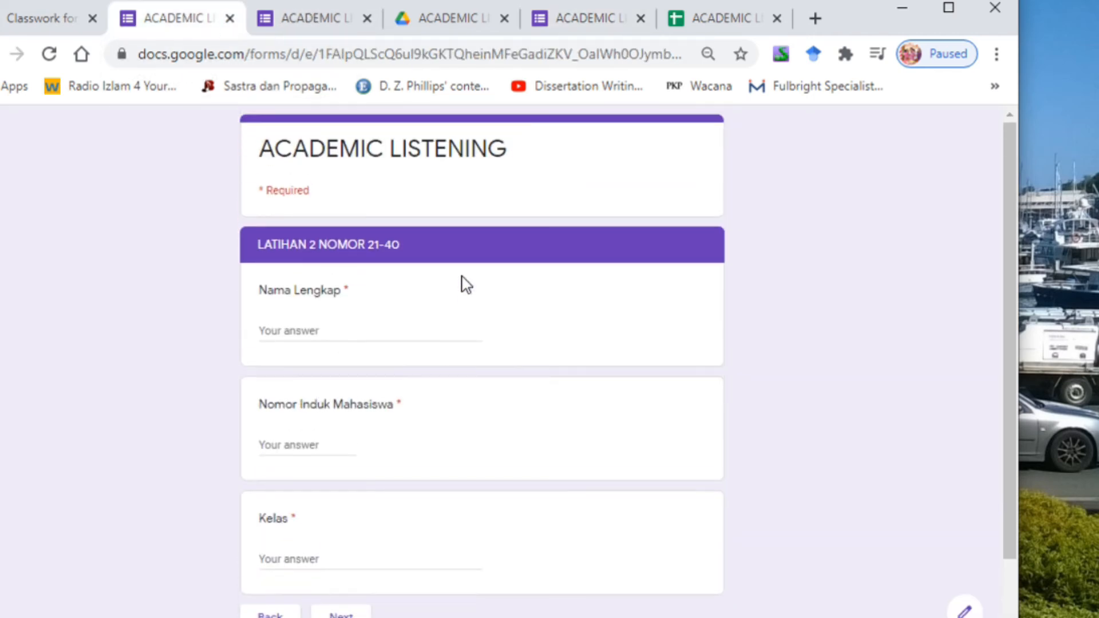
In the form editor, make the Nama Lengkap question optional, restore it as required, and select its title text.
{"action": "left_click", "coordinate": [570, 22]}
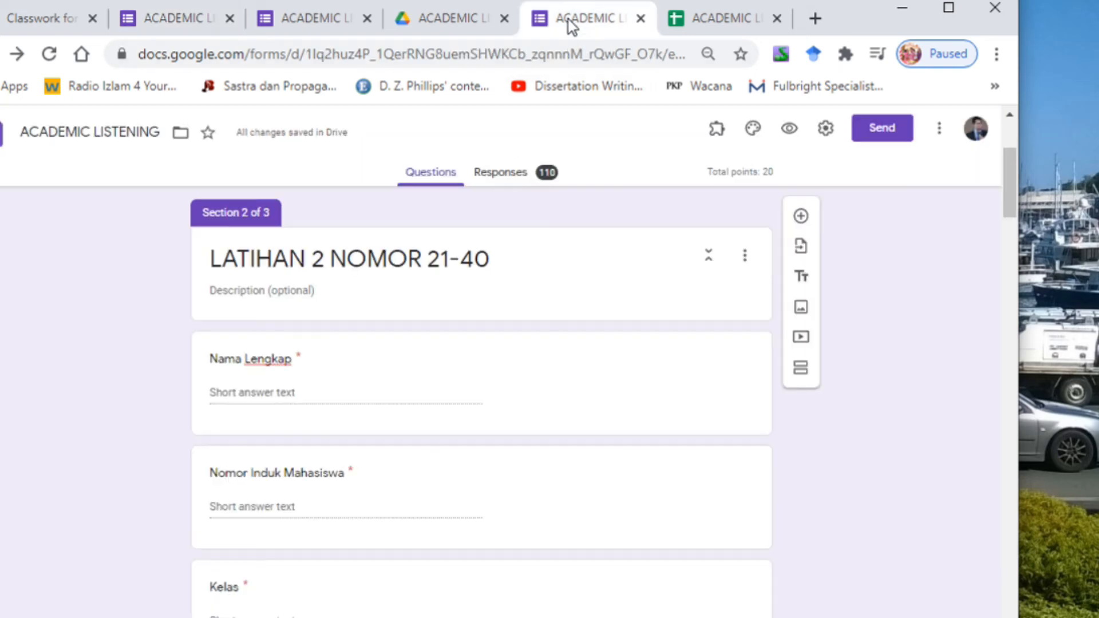
{"action": "left_click", "coordinate": [290, 390]}
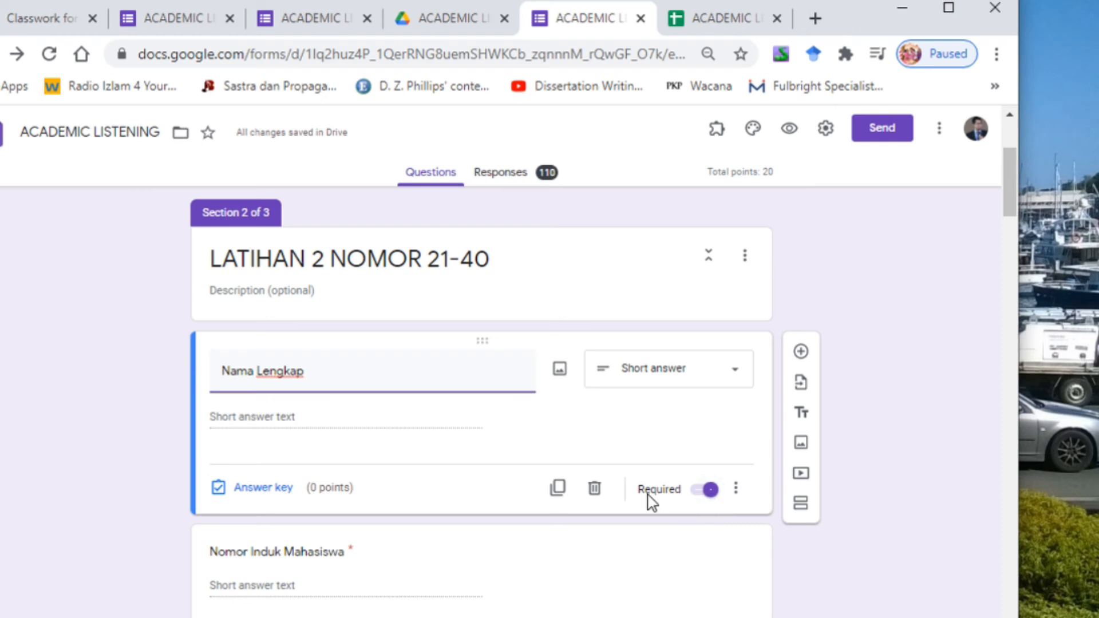
{"action": "left_click", "coordinate": [714, 493]}
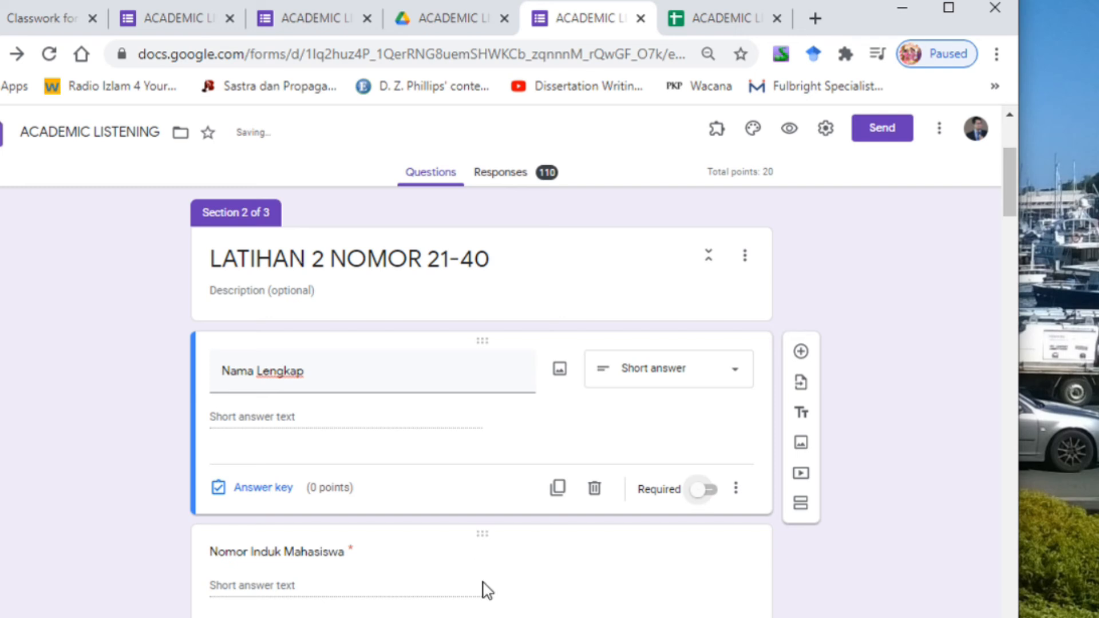
{"action": "left_click", "coordinate": [713, 491]}
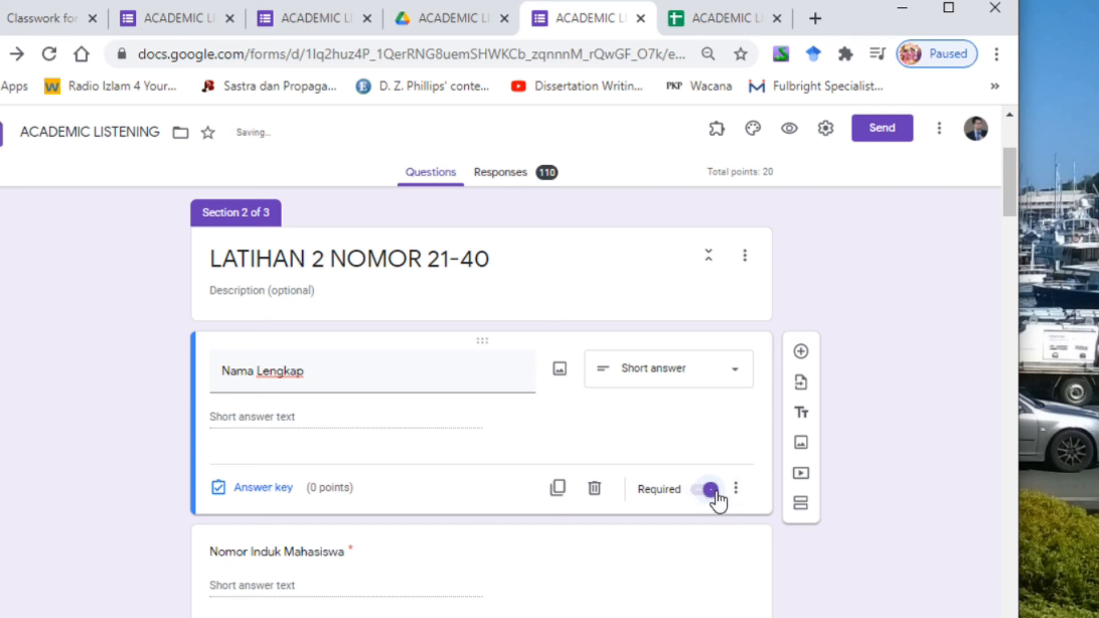
{"action": "triple_click", "coordinate": [320, 375]}
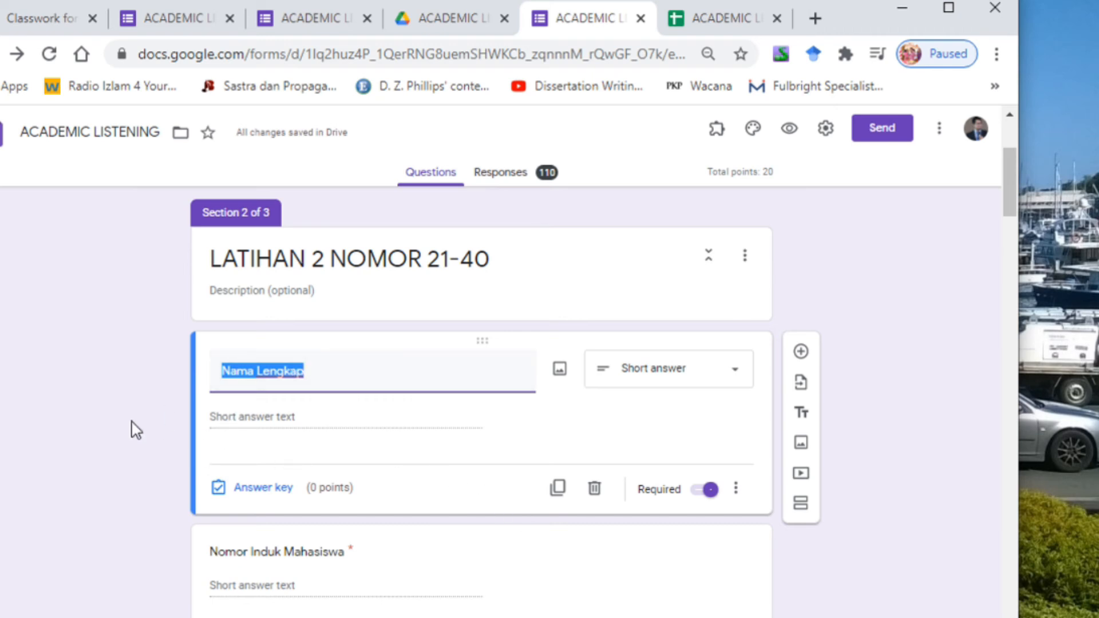
{"action": "left_click", "coordinate": [120, 445]}
In the respondent's view, enter a placeholder full name and try to continue with Nomor Induk Mahasiswa and Kelas left empty.
{"action": "left_click", "coordinate": [175, 17]}
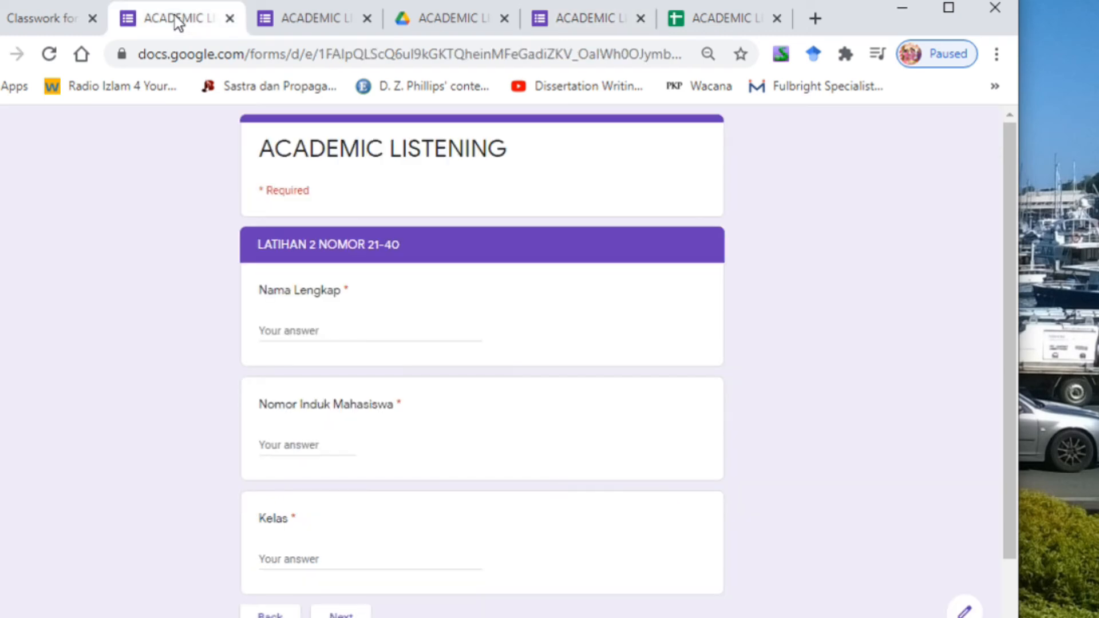
{"action": "left_click", "coordinate": [367, 331]}
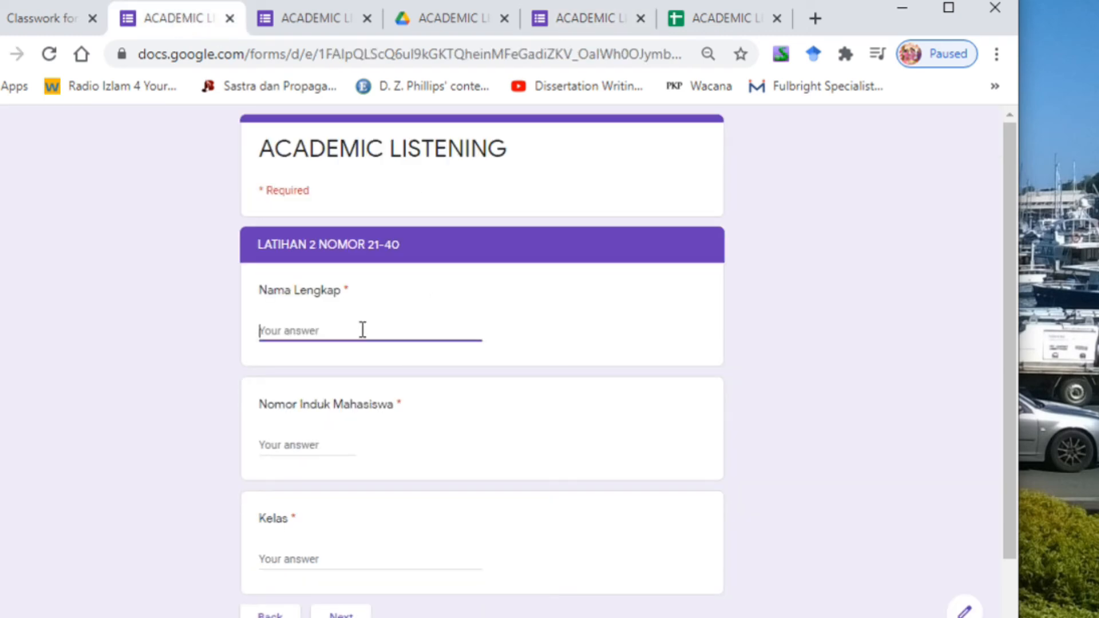
{"action": "type", "text": "ffgfg"}
{"action": "left_click", "coordinate": [394, 404]}
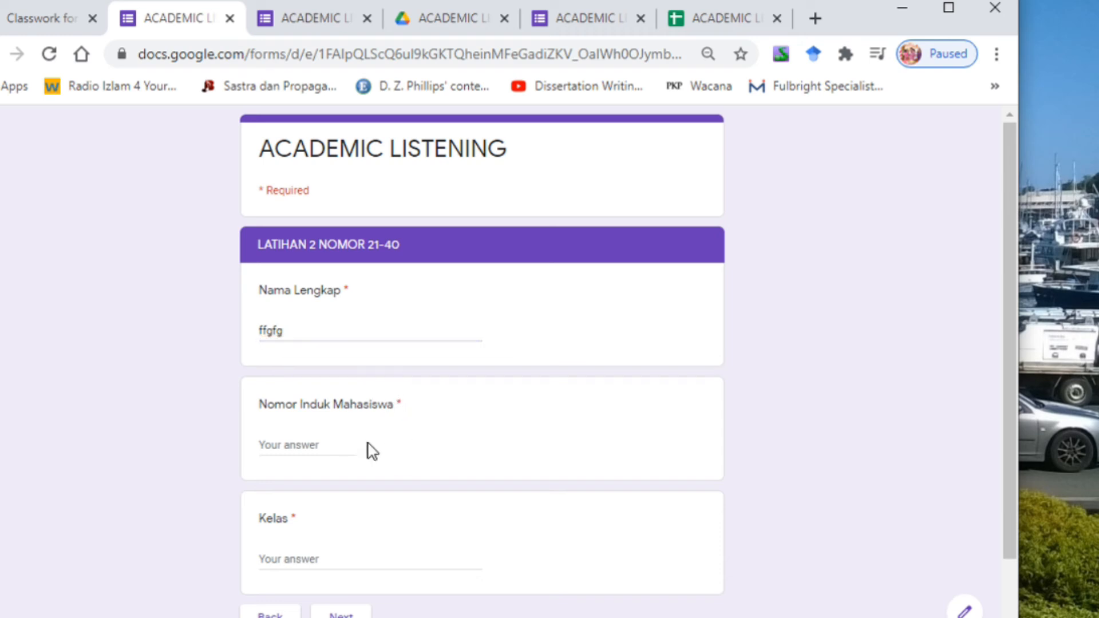
{"action": "scroll", "coordinate": [456, 518], "scroll_direction": "down", "scroll_amount": 2}
{"action": "left_click", "coordinate": [343, 527]}
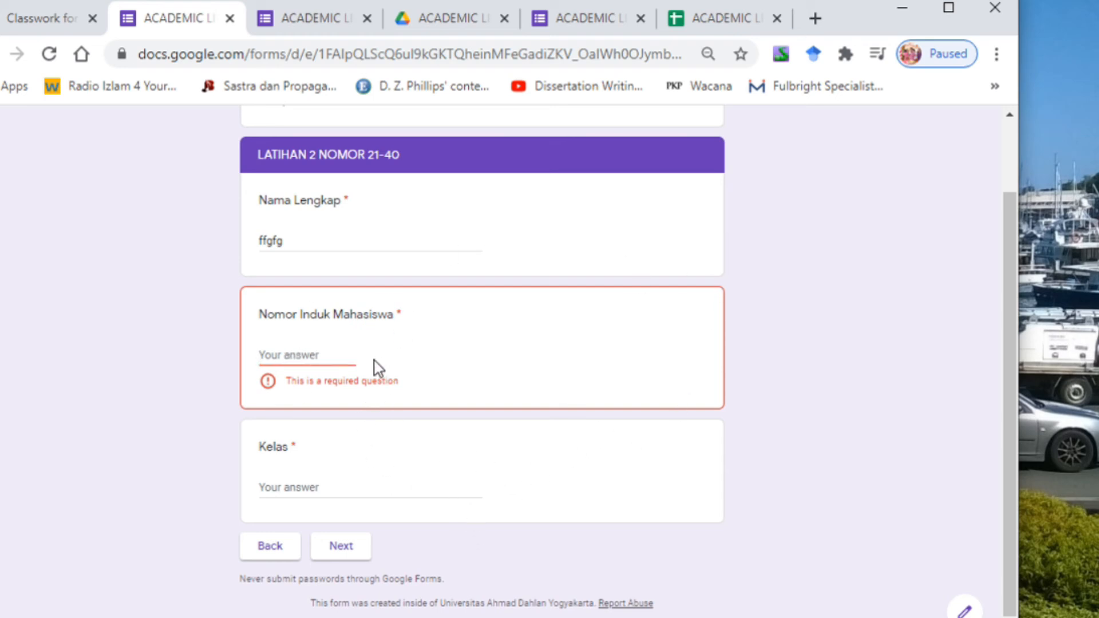
Fill in a placeholder student number, enter 3434 as the Kelas, and continue to the question section.
{"action": "left_click", "coordinate": [270, 354]}
{"action": "type", "text": "4343434"}
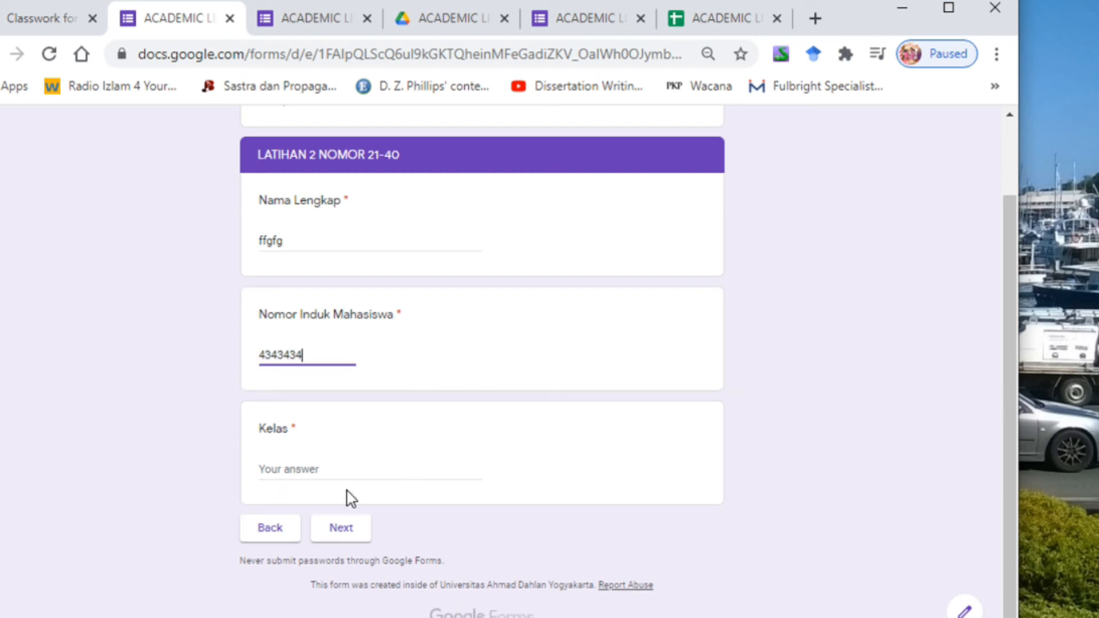
{"action": "left_click", "coordinate": [318, 467]}
{"action": "type", "text": "3434"}
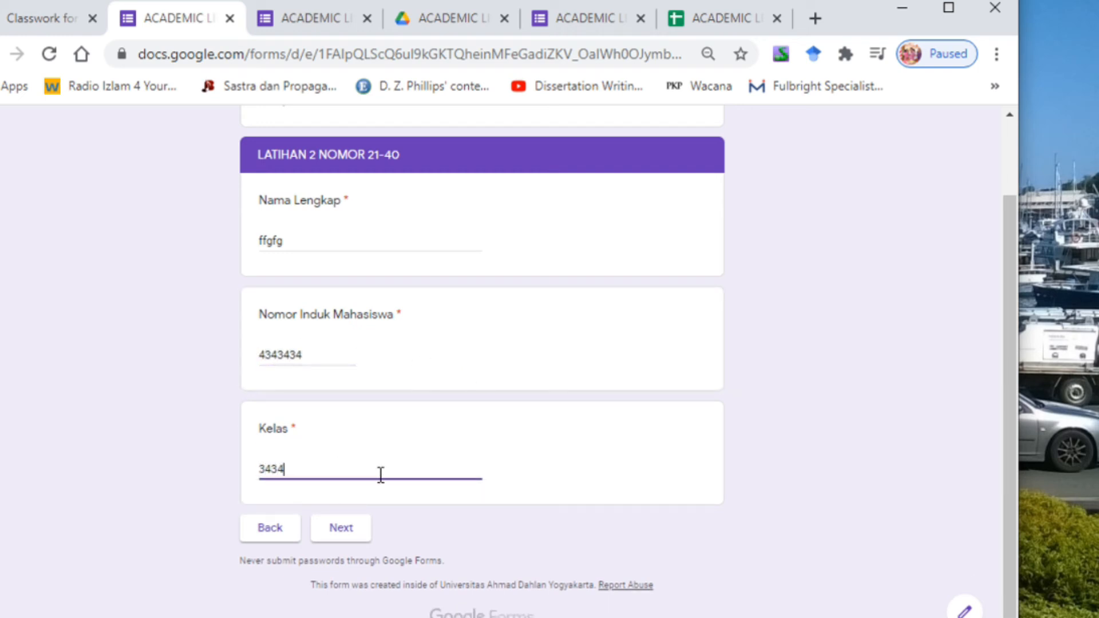
{"action": "left_click", "coordinate": [352, 533]}
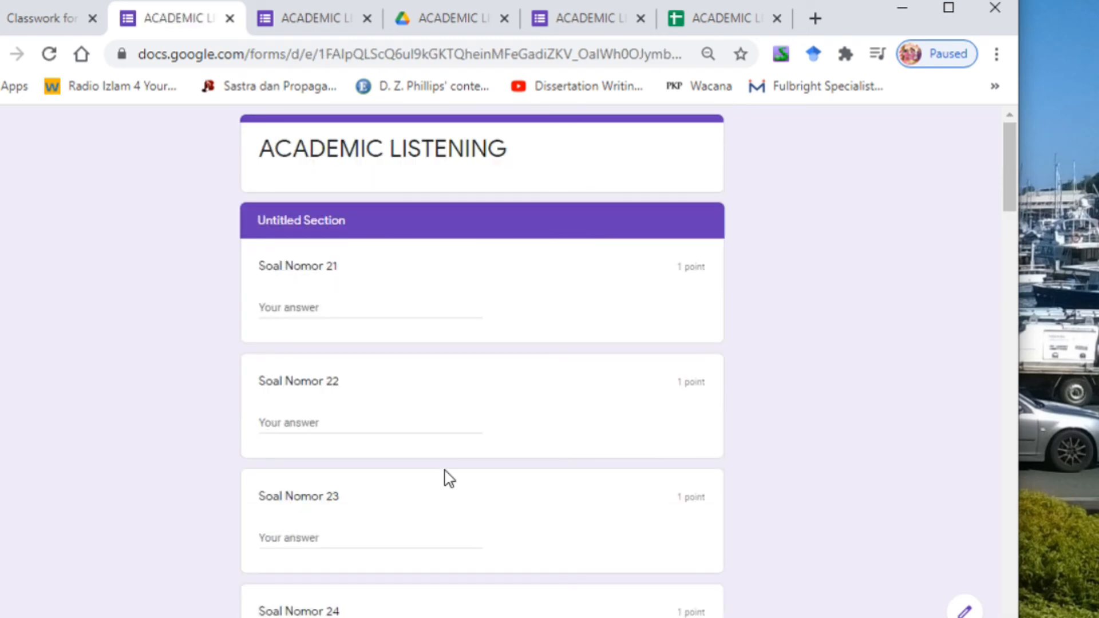
Look through questions 21 to 40 in the respondent's view, from the short-answer items to the multiple-choice ones.
{"action": "scroll", "coordinate": [363, 326], "scroll_direction": "down", "scroll_amount": 9}
{"action": "scroll", "coordinate": [379, 367], "scroll_direction": "down", "scroll_amount": 20}
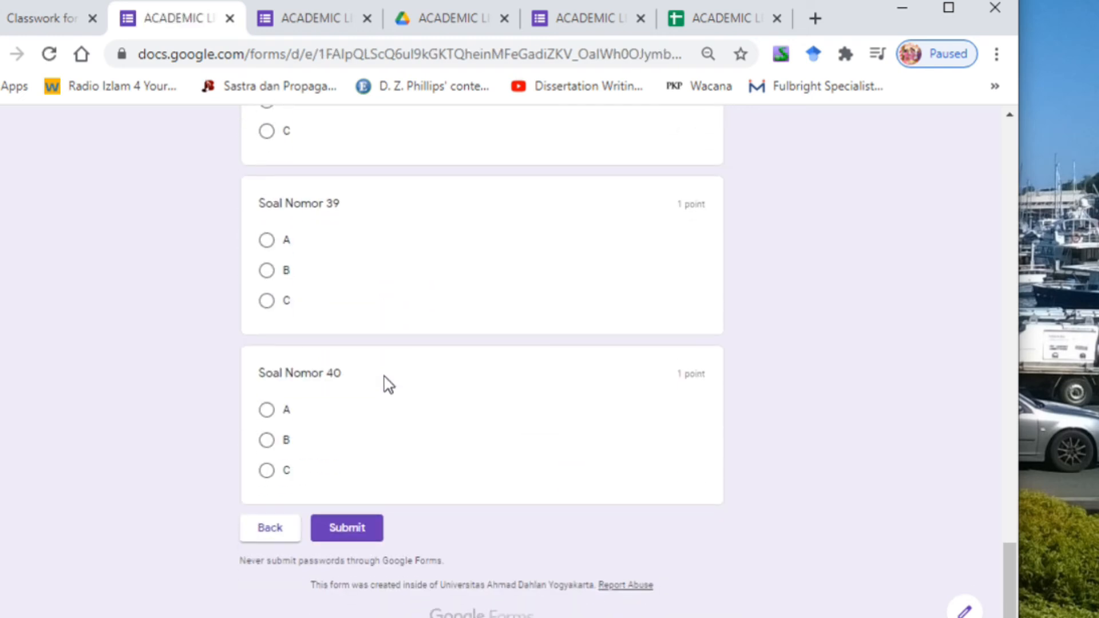
{"action": "scroll", "coordinate": [385, 383], "scroll_direction": "up", "scroll_amount": 20}
{"action": "scroll", "coordinate": [397, 265], "scroll_direction": "down", "scroll_amount": 4}
{"action": "scroll", "coordinate": [397, 266], "scroll_direction": "up", "scroll_amount": 5}
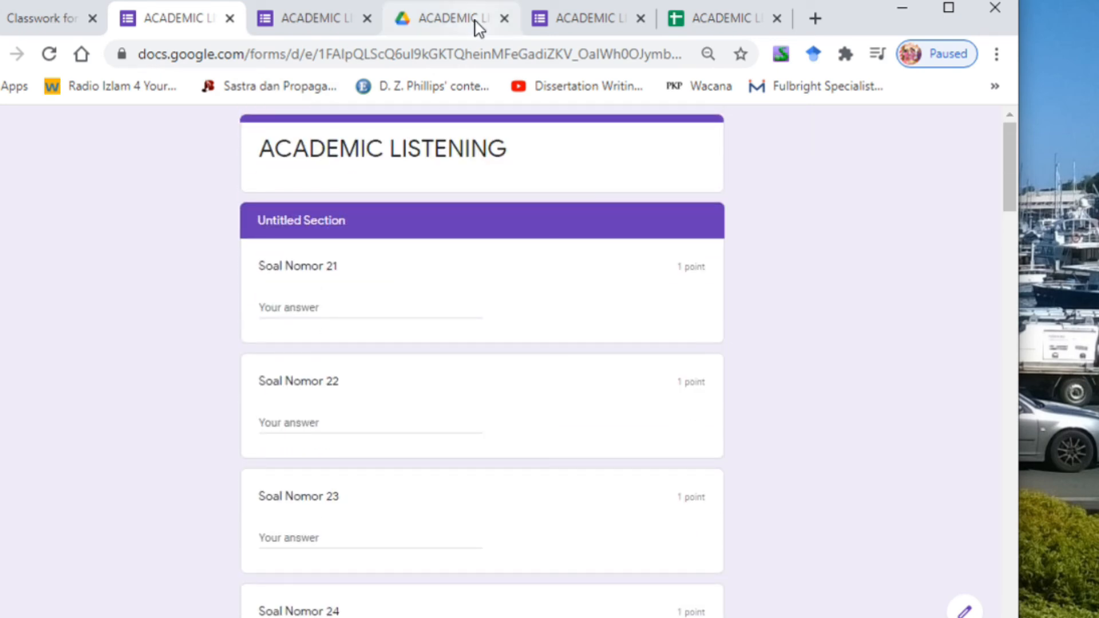
Review the three sections in the form editor and check the form's ACADEMIC LISTENING folder in Google Drive.
{"action": "left_click", "coordinate": [573, 22]}
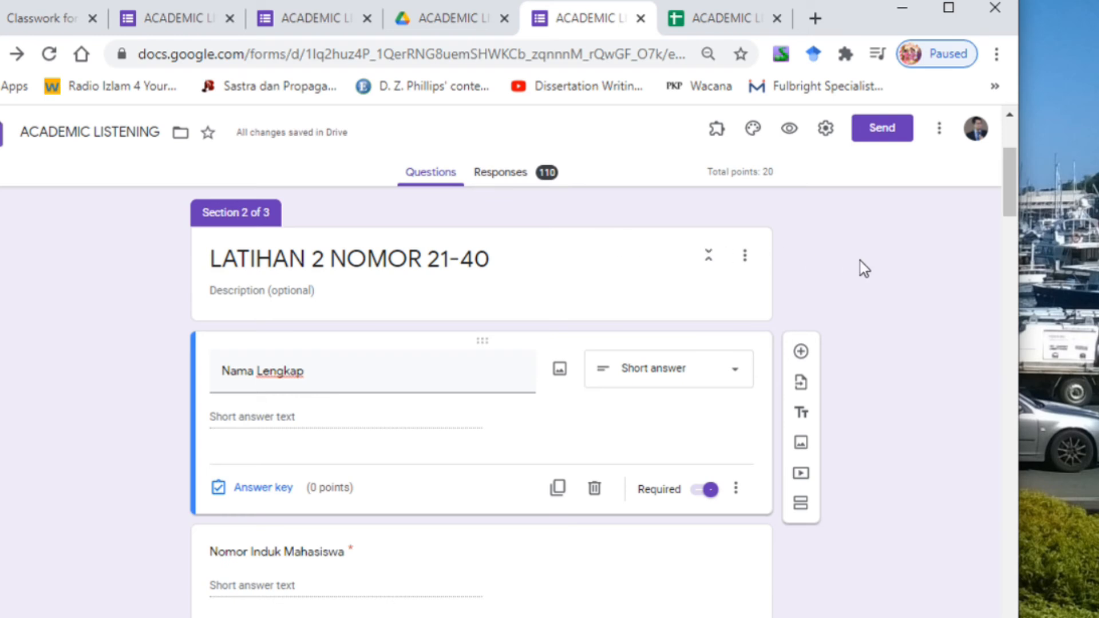
{"action": "scroll", "coordinate": [596, 341], "scroll_direction": "down", "scroll_amount": 2}
{"action": "scroll", "coordinate": [834, 566], "scroll_direction": "down", "scroll_amount": 4}
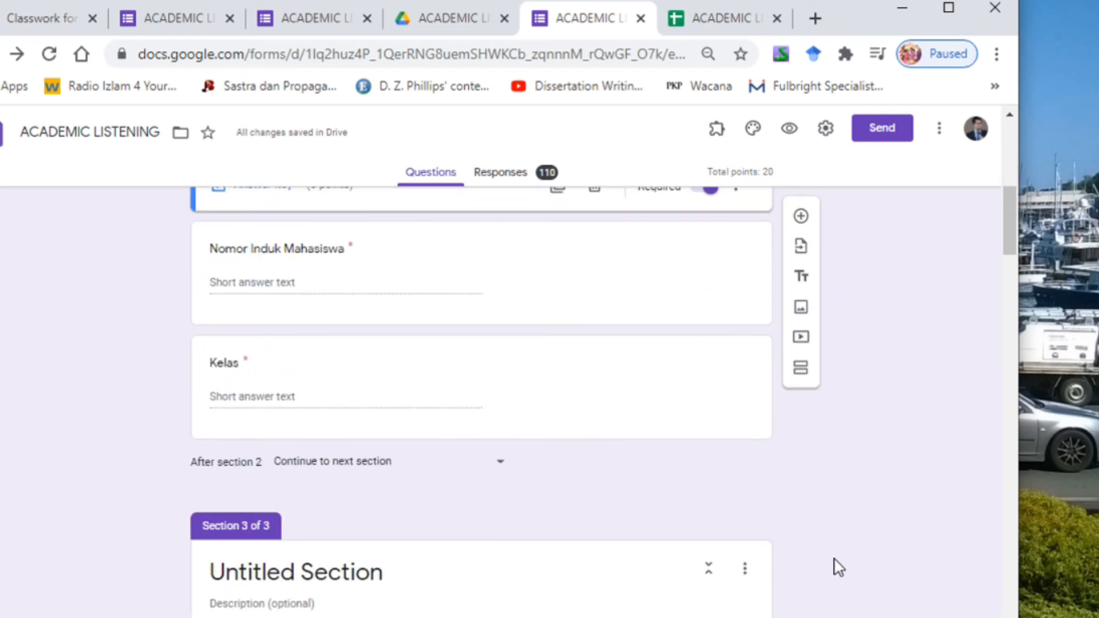
{"action": "scroll", "coordinate": [836, 567], "scroll_direction": "up", "scroll_amount": 9}
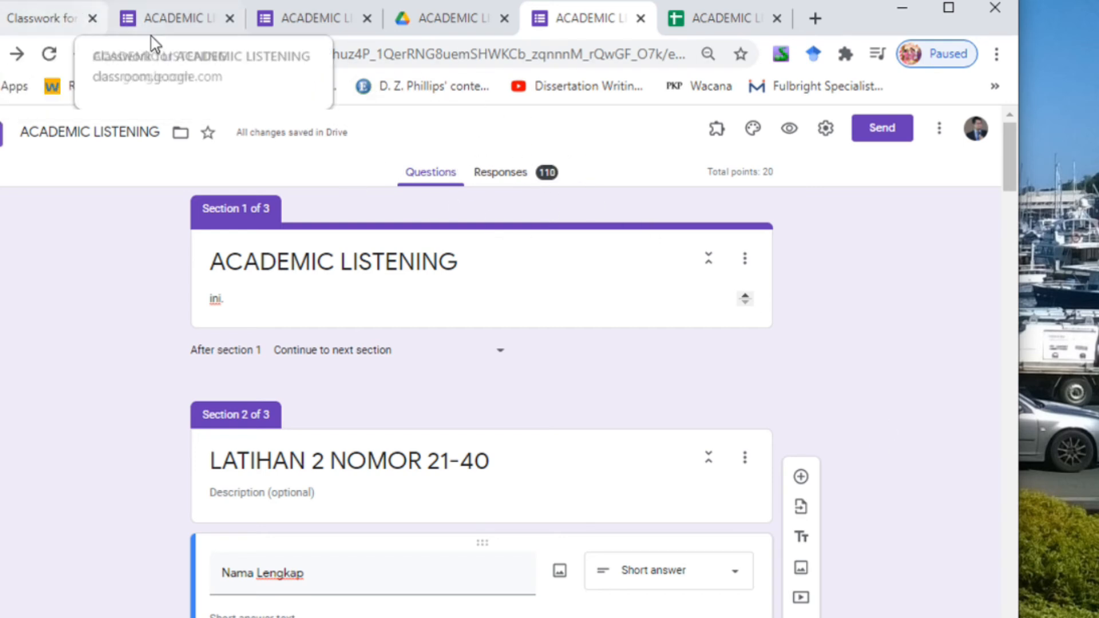
{"action": "left_click", "coordinate": [464, 19]}
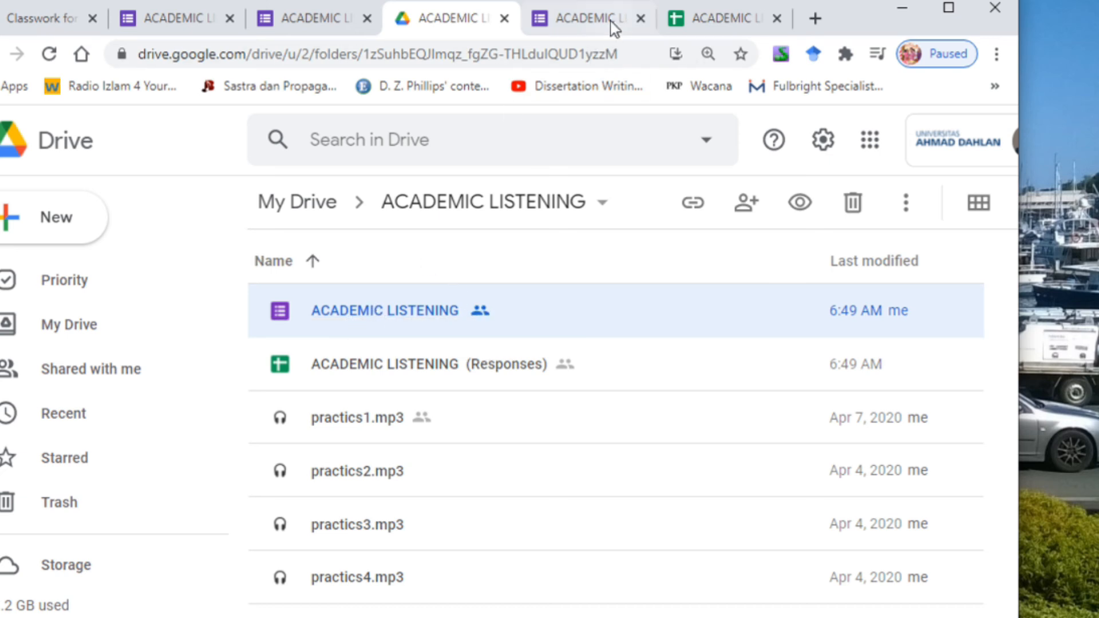
{"action": "left_click", "coordinate": [576, 21]}
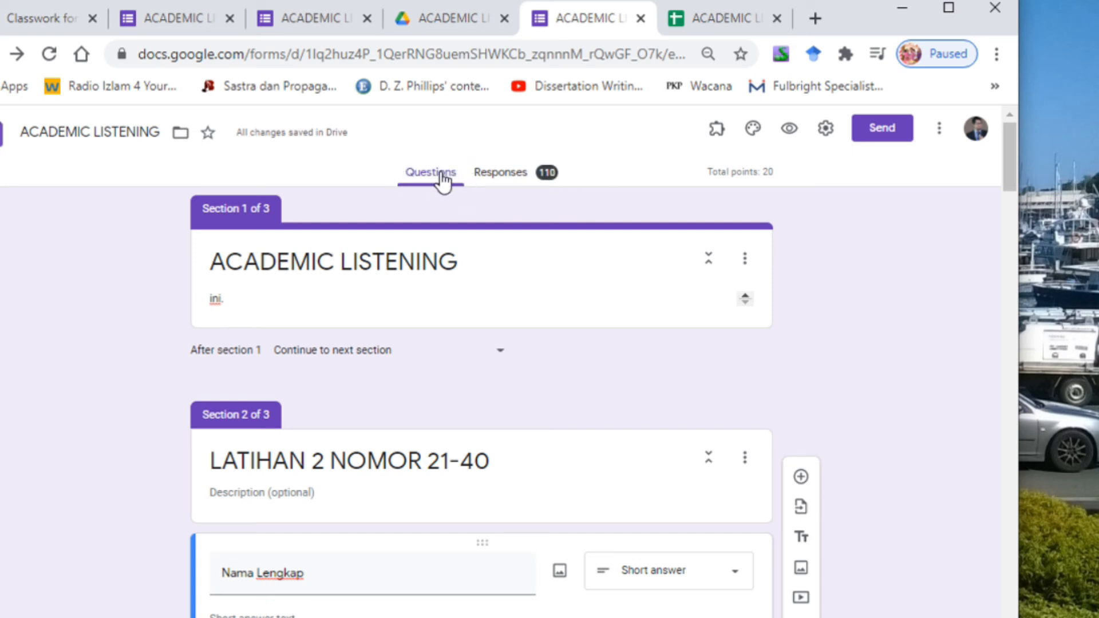
{"action": "scroll", "coordinate": [423, 346], "scroll_direction": "down", "scroll_amount": 15}
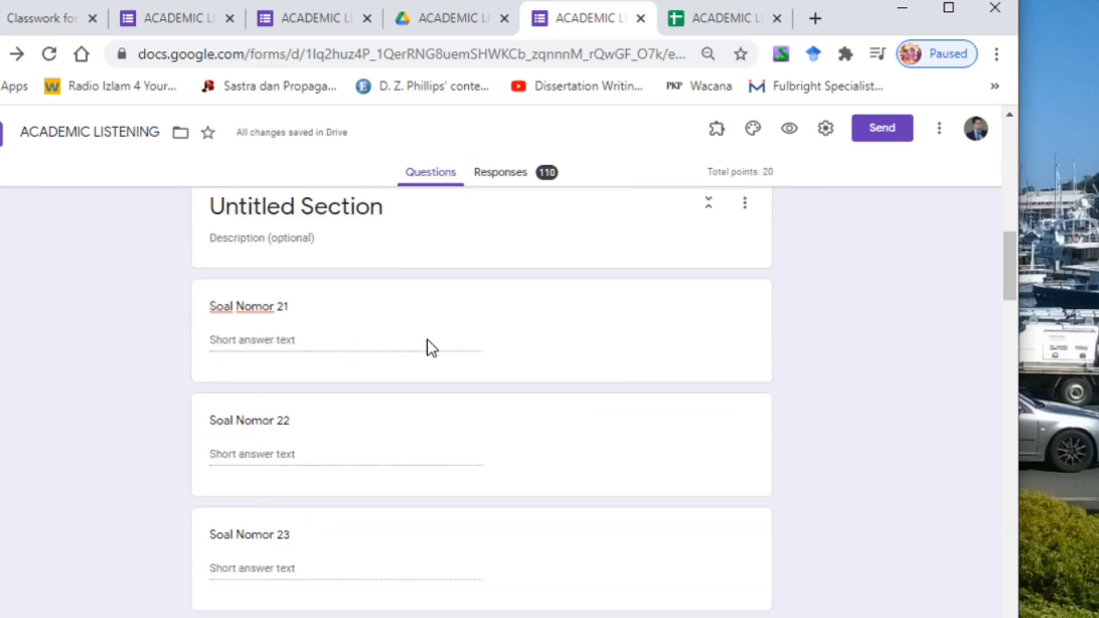
{"action": "scroll", "coordinate": [429, 343], "scroll_direction": "up", "scroll_amount": 10}
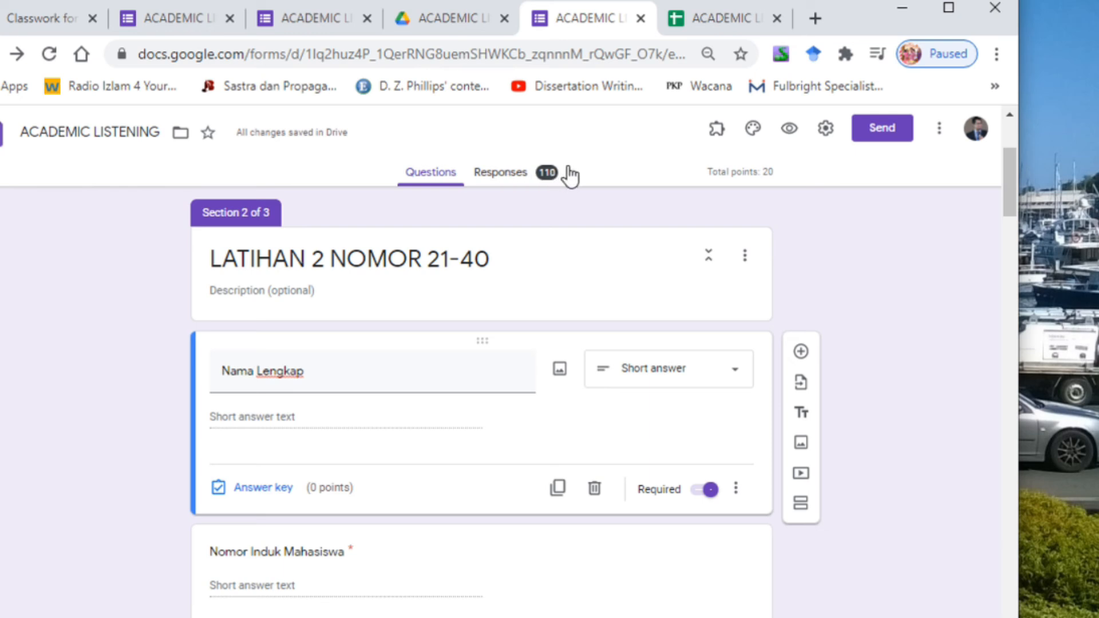
Open the form's response summary and examine the score insights, frequently missed questions and answers per question.
{"action": "left_click", "coordinate": [526, 179]}
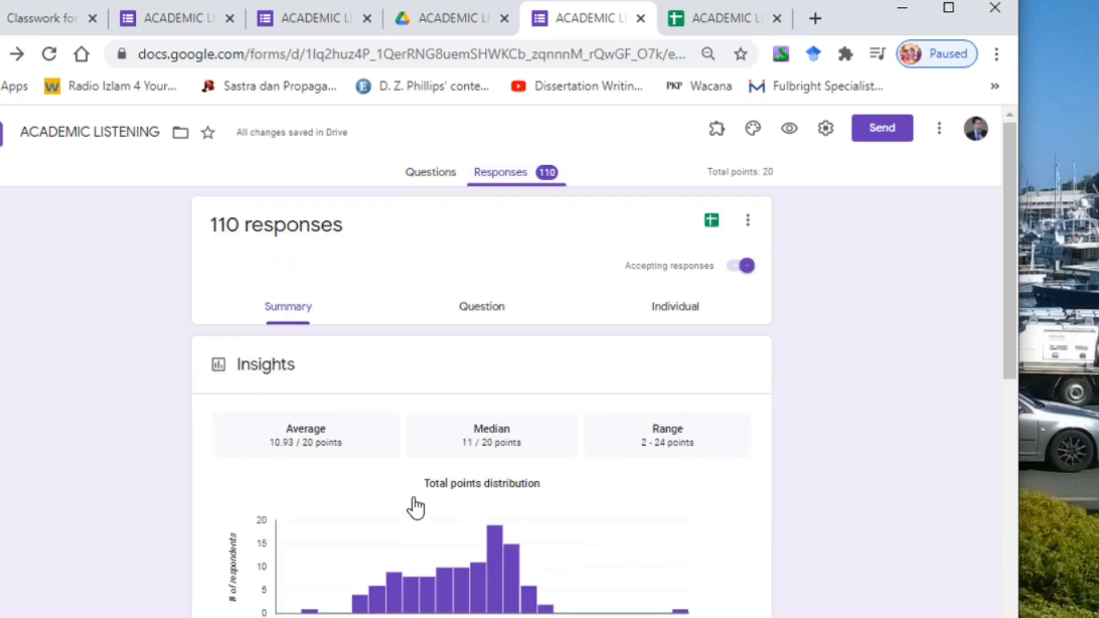
{"action": "scroll", "coordinate": [411, 508], "scroll_direction": "down", "scroll_amount": 6}
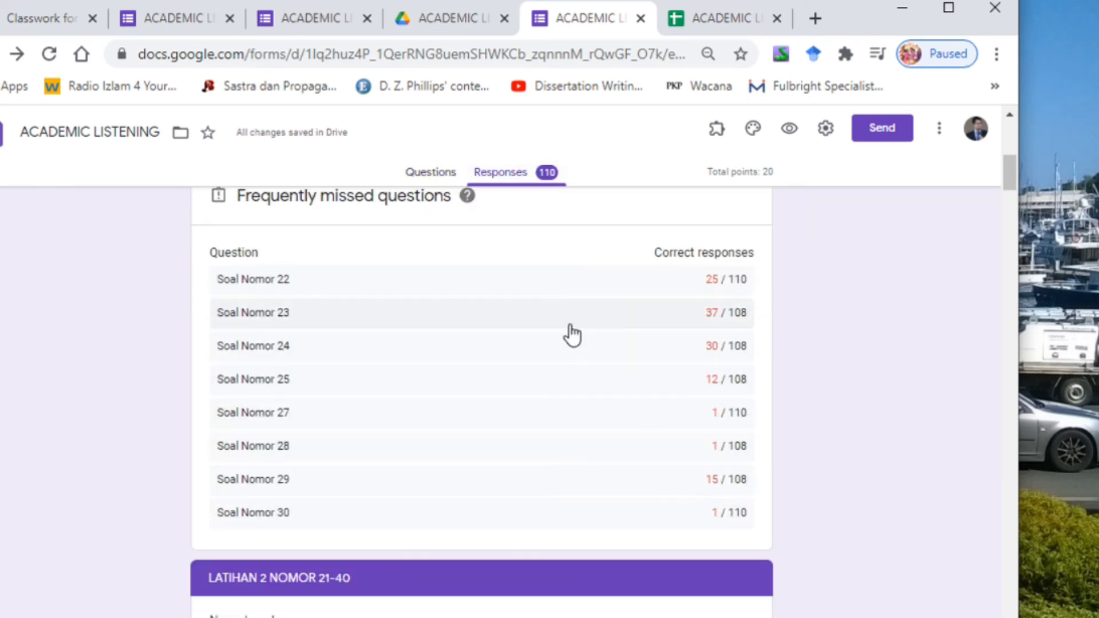
{"action": "scroll", "coordinate": [744, 388], "scroll_direction": "up", "scroll_amount": 1}
{"action": "scroll", "coordinate": [743, 384], "scroll_direction": "up", "scroll_amount": 7}
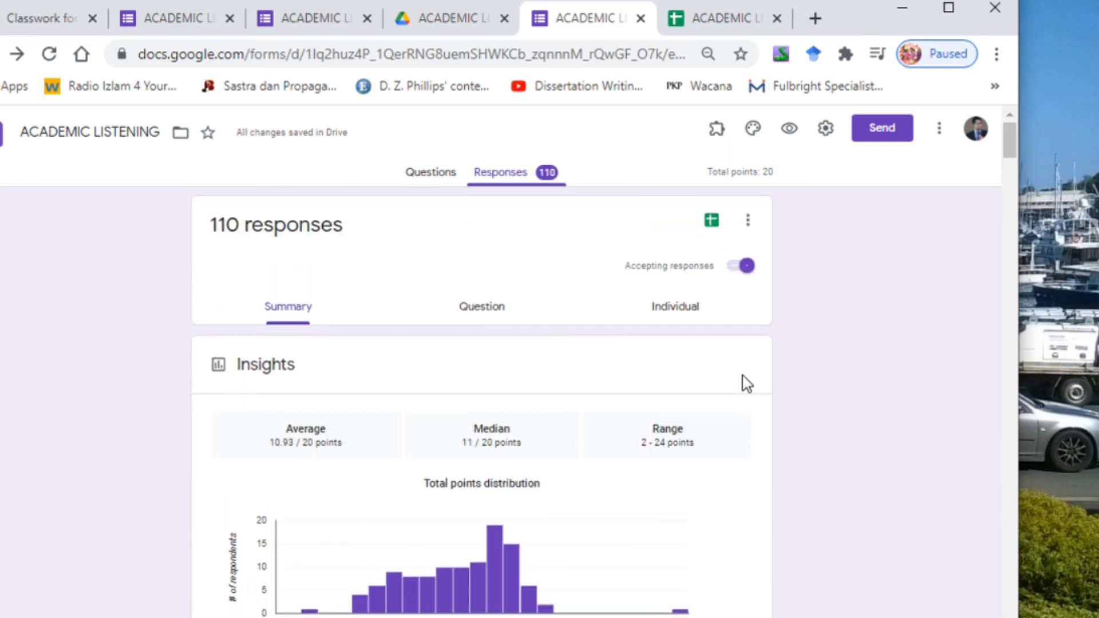
{"action": "scroll", "coordinate": [389, 429], "scroll_direction": "down", "scroll_amount": 12}
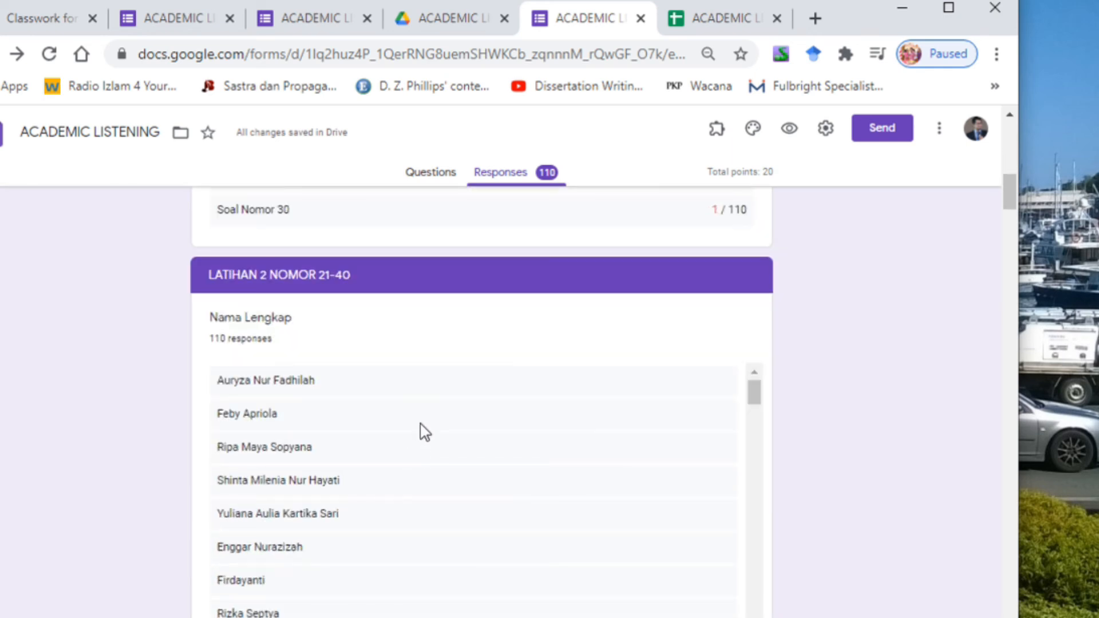
{"action": "scroll", "coordinate": [419, 432], "scroll_direction": "down", "scroll_amount": 15}
{"action": "scroll", "coordinate": [426, 431], "scroll_direction": "up", "scroll_amount": 15}
{"action": "scroll", "coordinate": [895, 218], "scroll_direction": "up", "scroll_amount": 8}
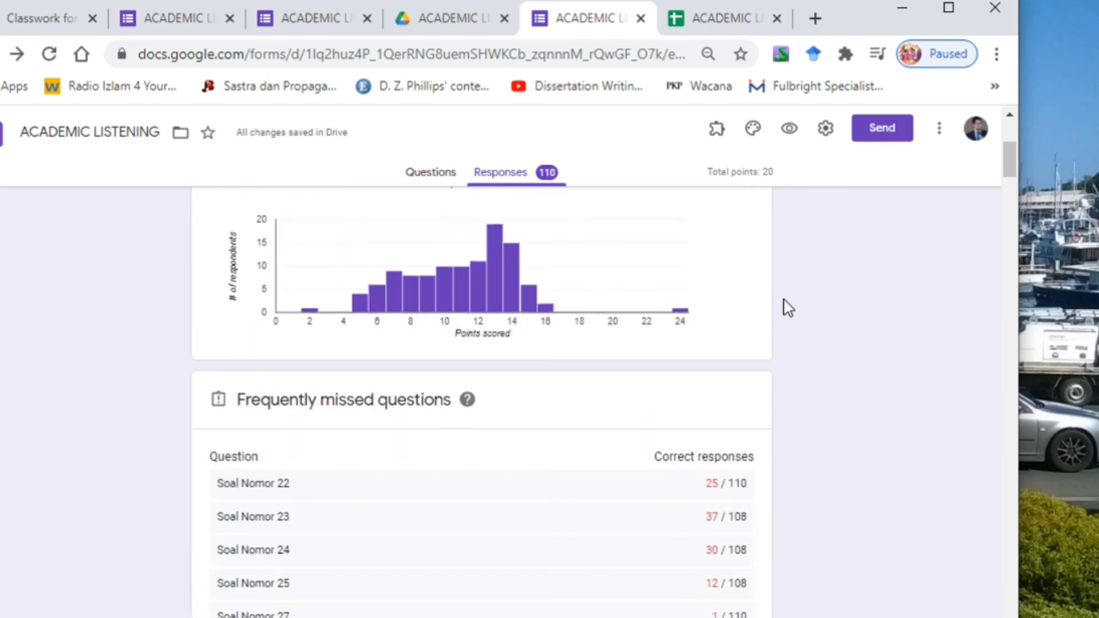
{"action": "scroll", "coordinate": [785, 307], "scroll_direction": "up", "scroll_amount": 5}
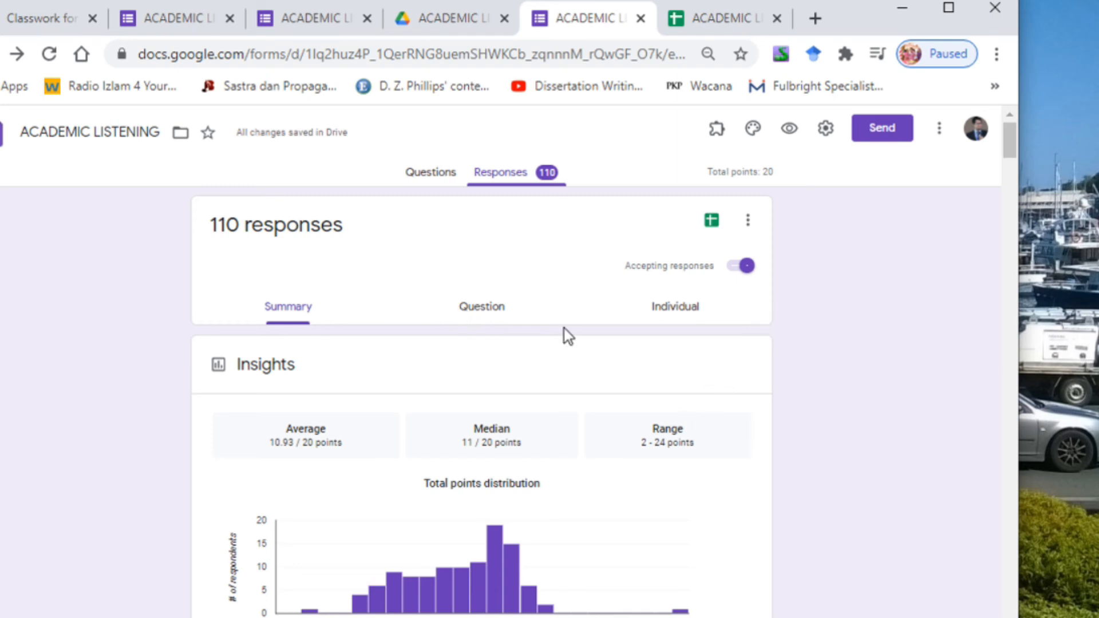
Open the individual responses and examine the first respondent's score and identity answers.
{"action": "left_click", "coordinate": [687, 313]}
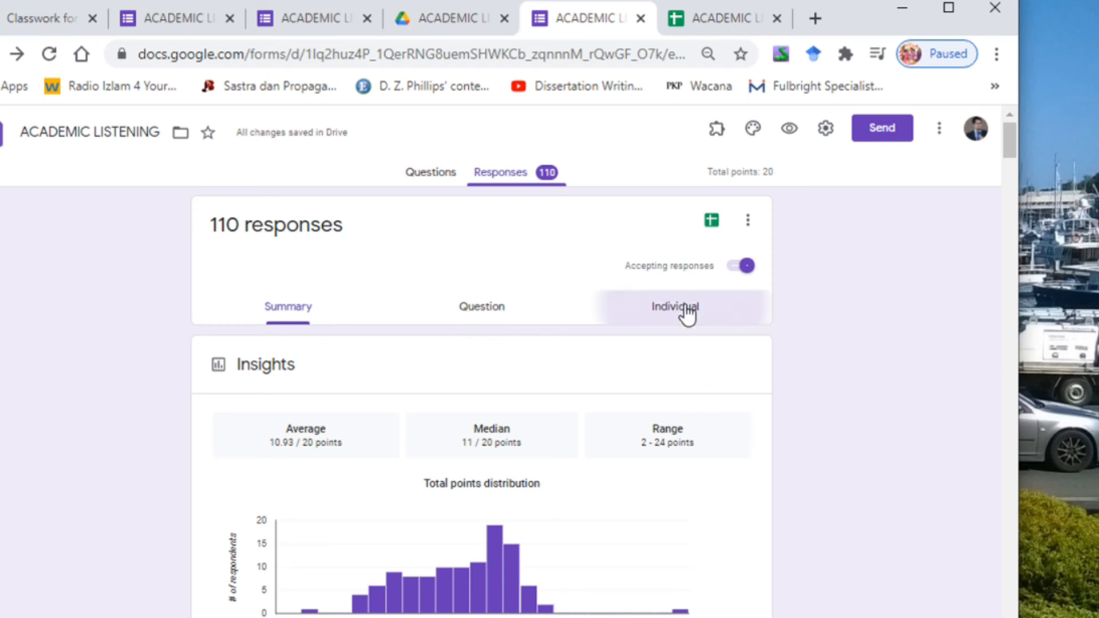
{"action": "scroll", "coordinate": [632, 392], "scroll_direction": "down", "scroll_amount": 5}
{"action": "scroll", "coordinate": [629, 401], "scroll_direction": "down", "scroll_amount": 5}
{"action": "scroll", "coordinate": [629, 401], "scroll_direction": "up", "scroll_amount": 8}
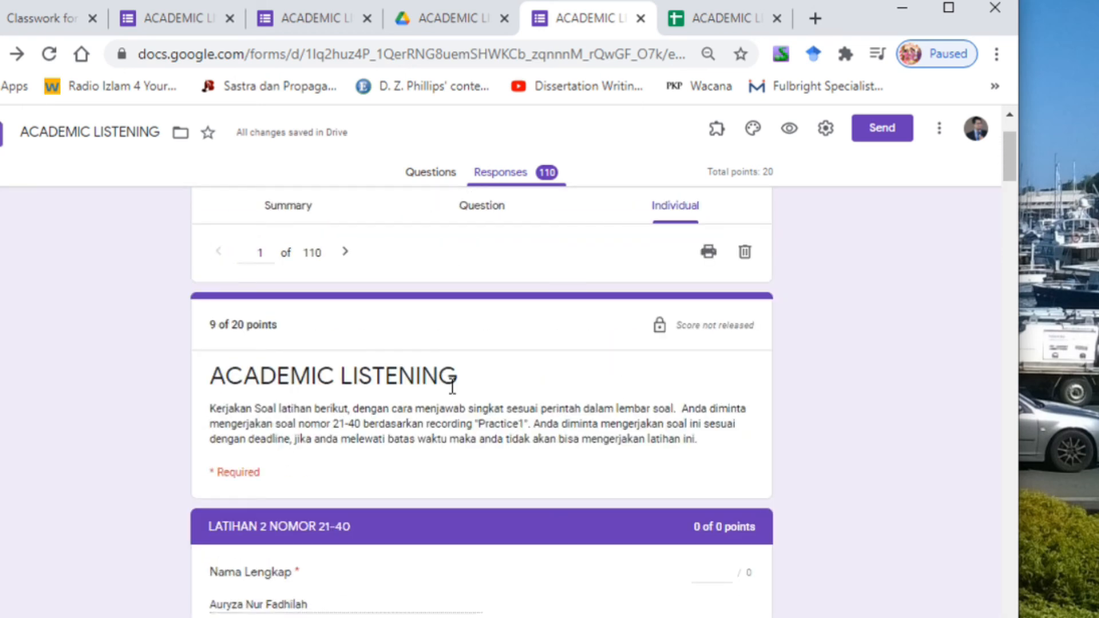
{"action": "scroll", "coordinate": [449, 380], "scroll_direction": "down", "scroll_amount": 3}
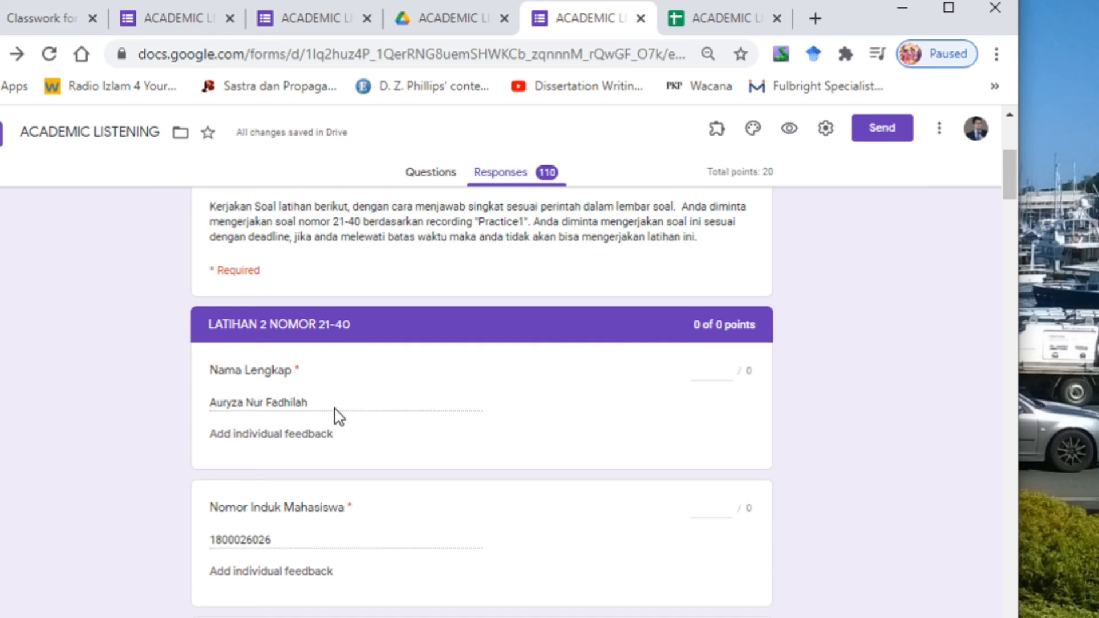
{"action": "scroll", "coordinate": [344, 416], "scroll_direction": "down", "scroll_amount": 2}
Compare the first respondent's answers to questions 21 to 24 with the correct answers.
{"action": "scroll", "coordinate": [275, 430], "scroll_direction": "down", "scroll_amount": 5}
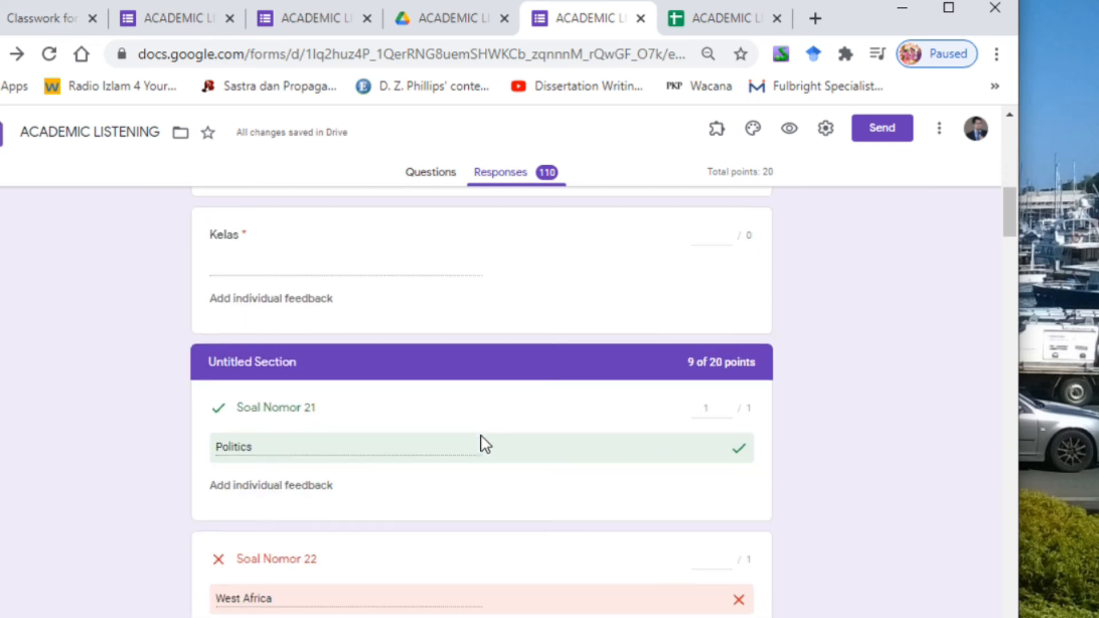
{"action": "scroll", "coordinate": [458, 429], "scroll_direction": "down", "scroll_amount": 3}
{"action": "scroll", "coordinate": [367, 343], "scroll_direction": "down", "scroll_amount": 7}
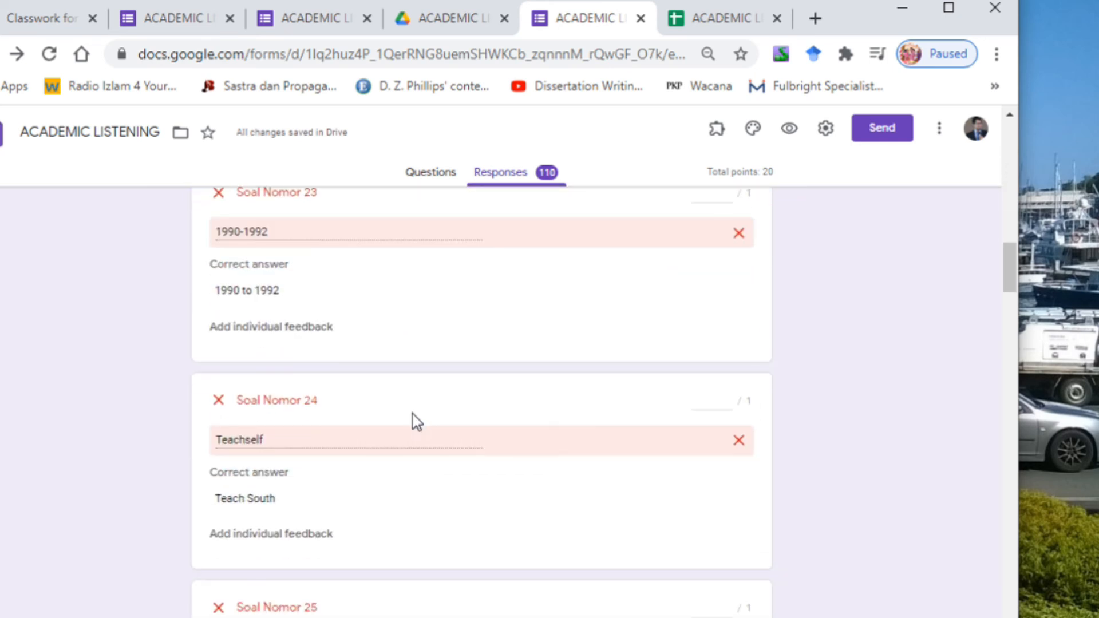
{"action": "scroll", "coordinate": [351, 376], "scroll_direction": "up", "scroll_amount": 8}
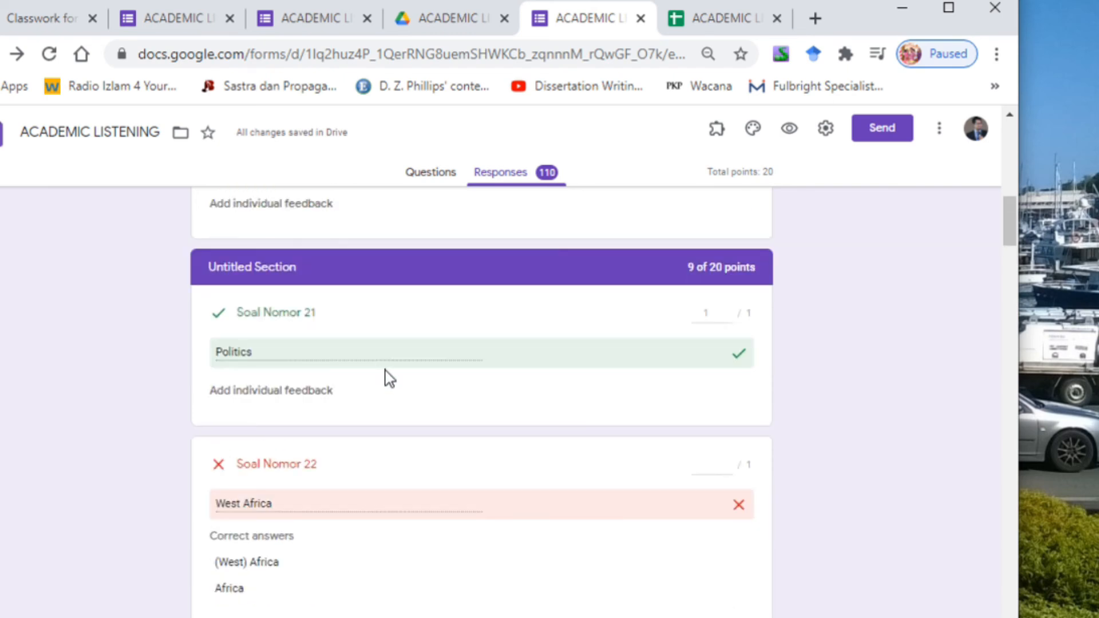
{"action": "scroll", "coordinate": [412, 491], "scroll_direction": "down", "scroll_amount": 5}
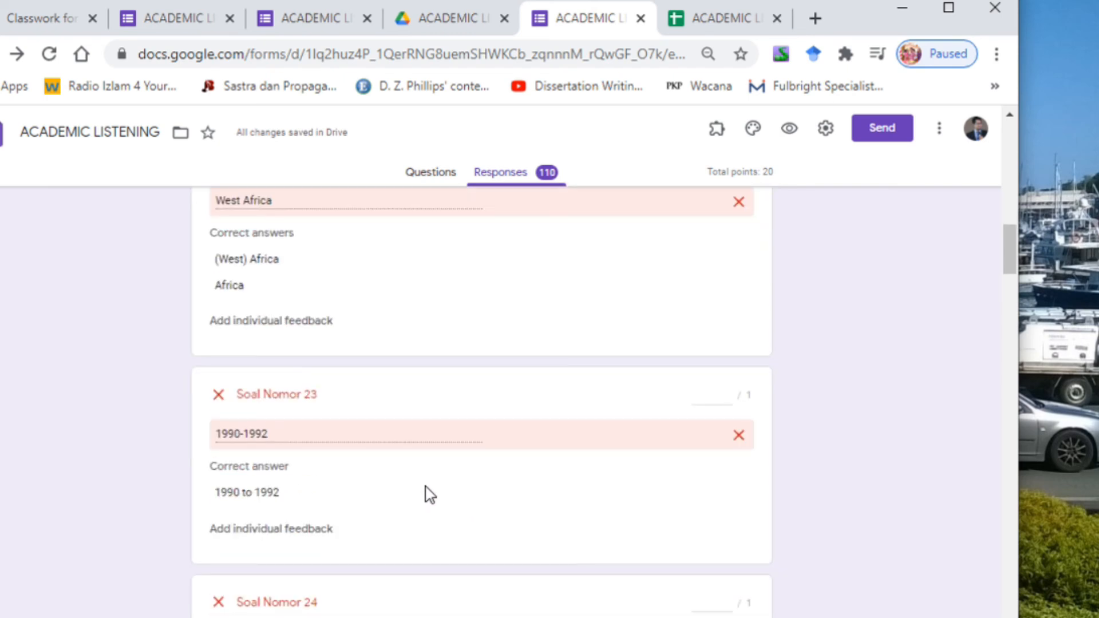
{"action": "scroll", "coordinate": [427, 494], "scroll_direction": "up", "scroll_amount": 4}
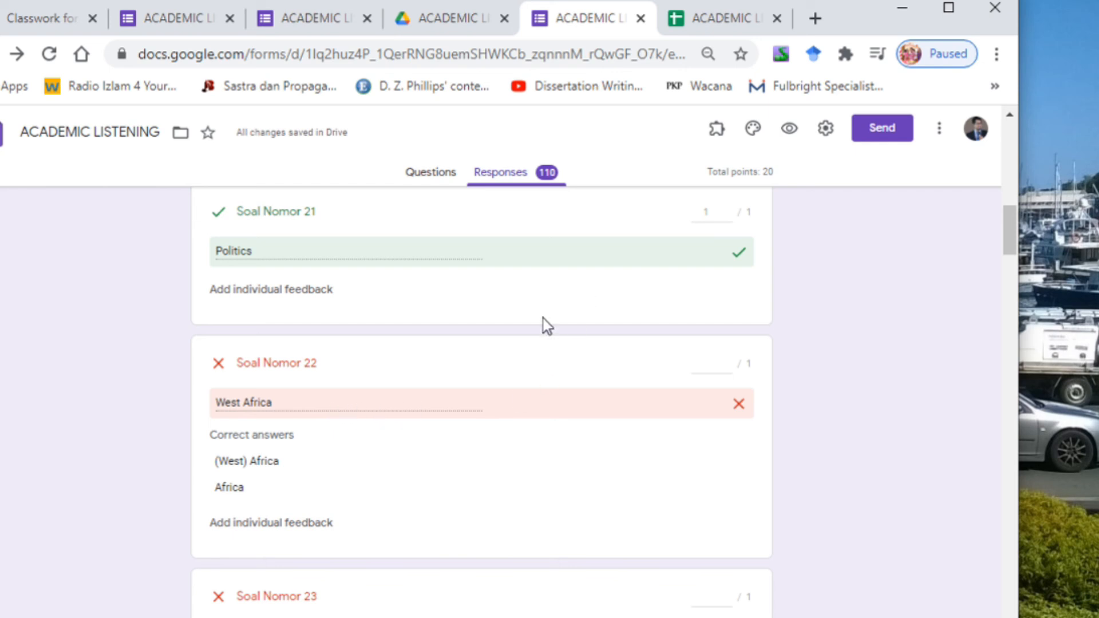
{"action": "scroll", "coordinate": [532, 304], "scroll_direction": "up", "scroll_amount": 10}
{"action": "scroll", "coordinate": [553, 291], "scroll_direction": "up", "scroll_amount": 10}
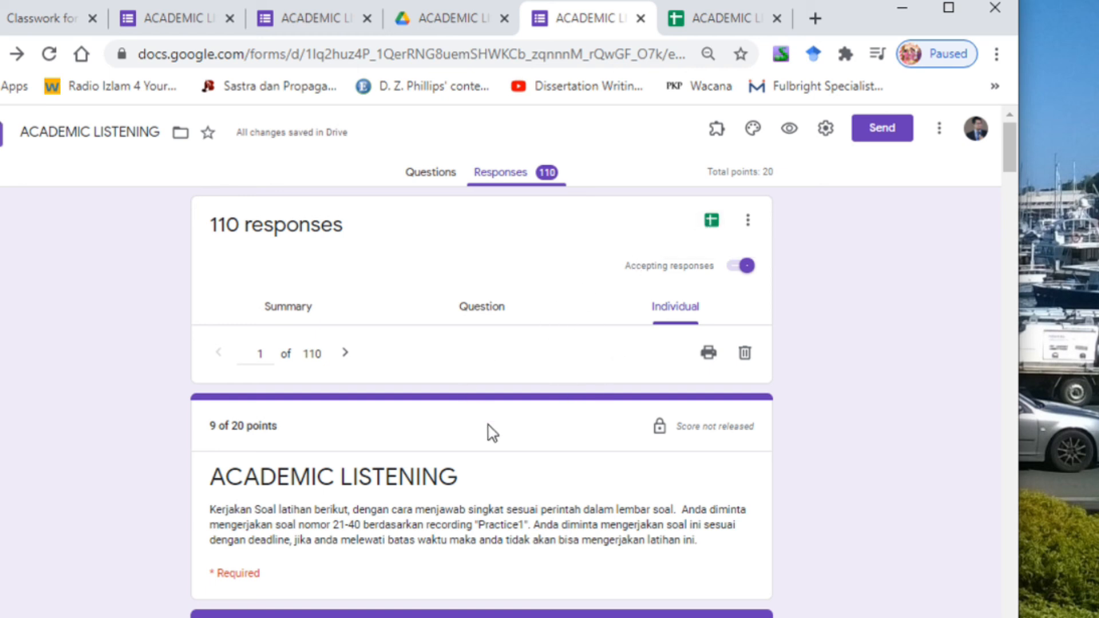
Switch to the ACADEMIC LISTENING (Responses) spreadsheet and look through the recorded timestamps, scores and answers.
{"action": "left_click", "coordinate": [719, 22]}
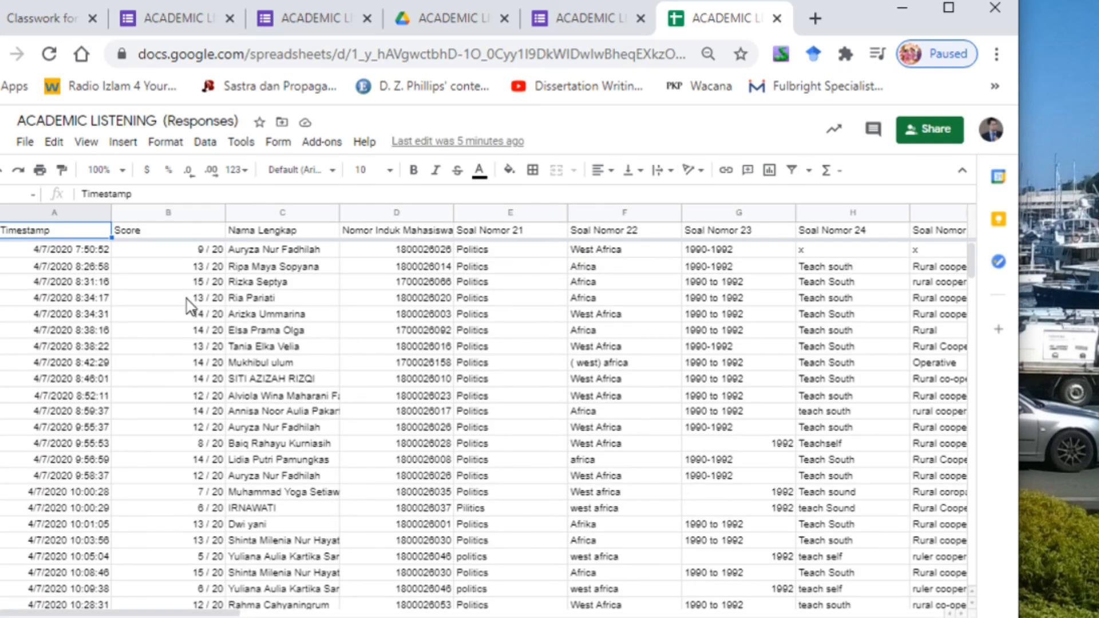
{"action": "scroll", "coordinate": [187, 300], "scroll_direction": "down", "scroll_amount": 2}
{"action": "scroll", "coordinate": [191, 304], "scroll_direction": "up", "scroll_amount": 2}
{"action": "scroll", "coordinate": [191, 321], "scroll_direction": "down", "scroll_amount": 20}
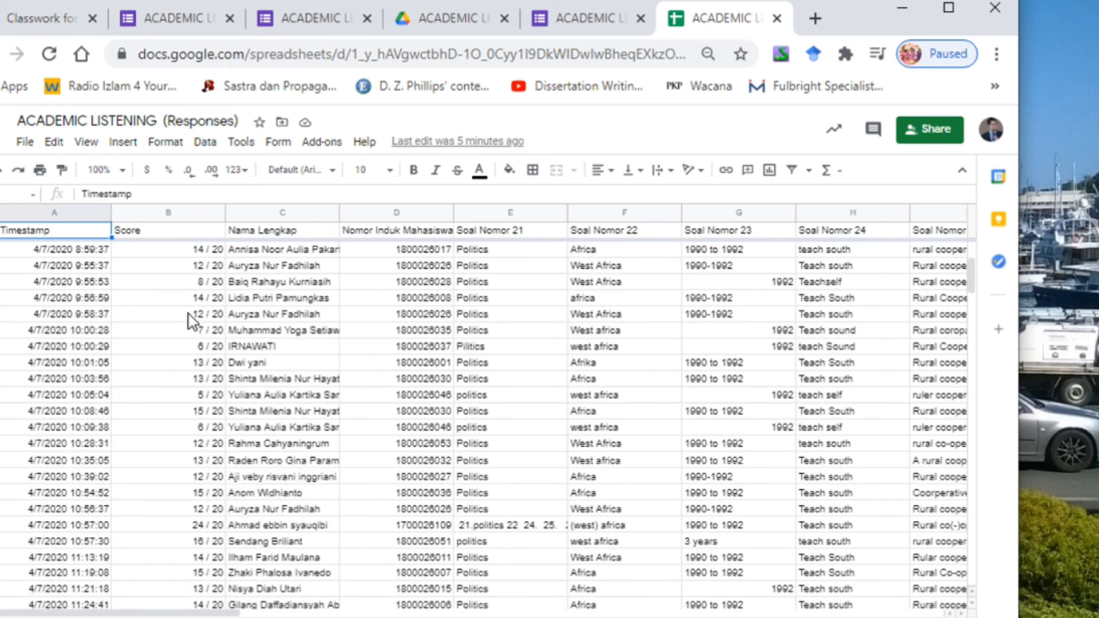
{"action": "scroll", "coordinate": [195, 321], "scroll_direction": "down", "scroll_amount": 15}
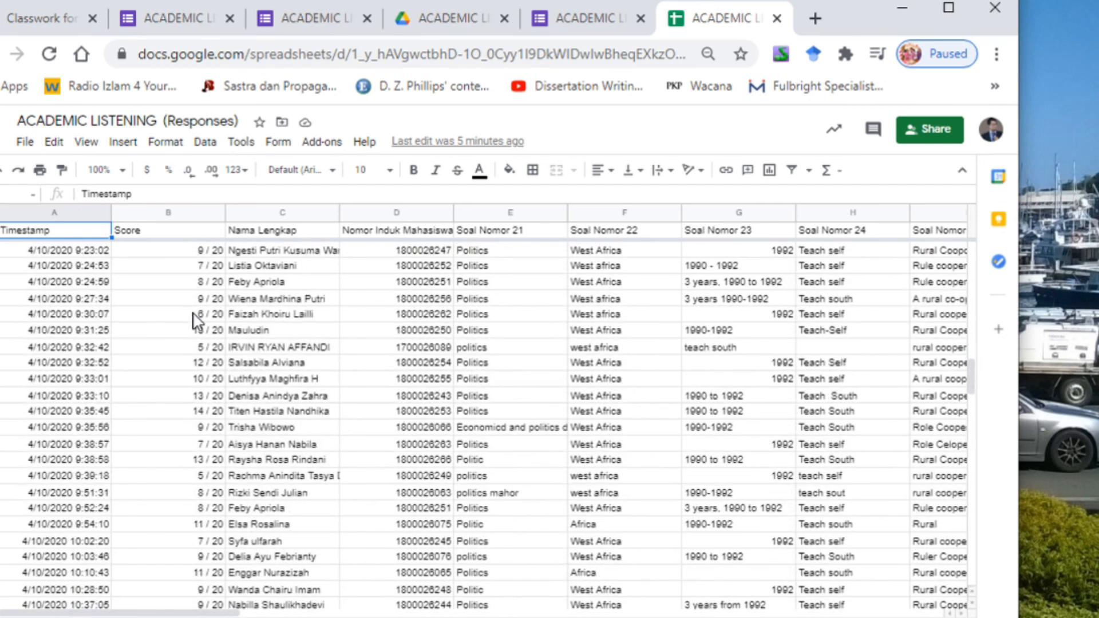